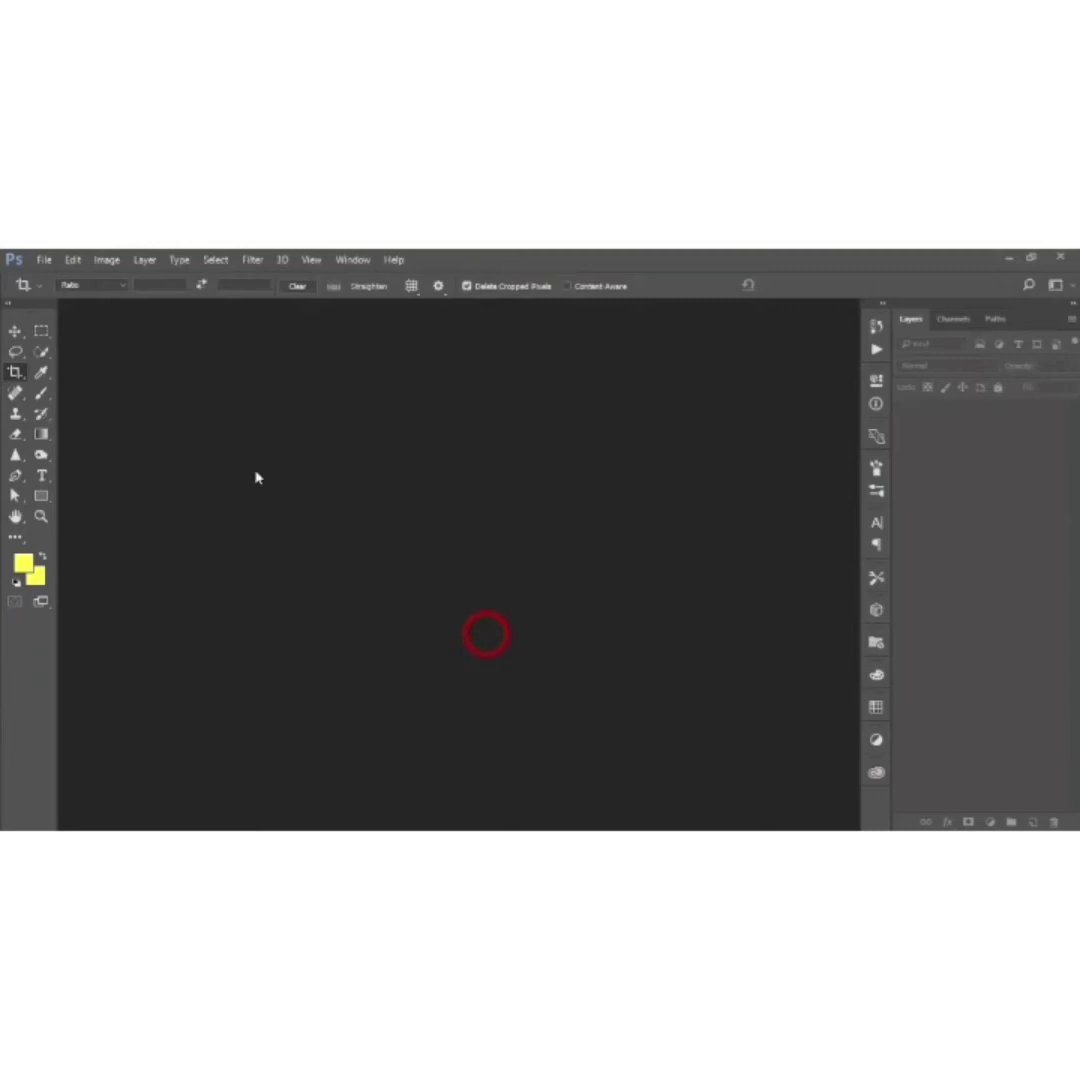
Step: Reset colours to black/white and open the_door_by_babyfirefly1984-d2zupun.jpg from Documents > 20-04-18
key(d)
click(44, 260)
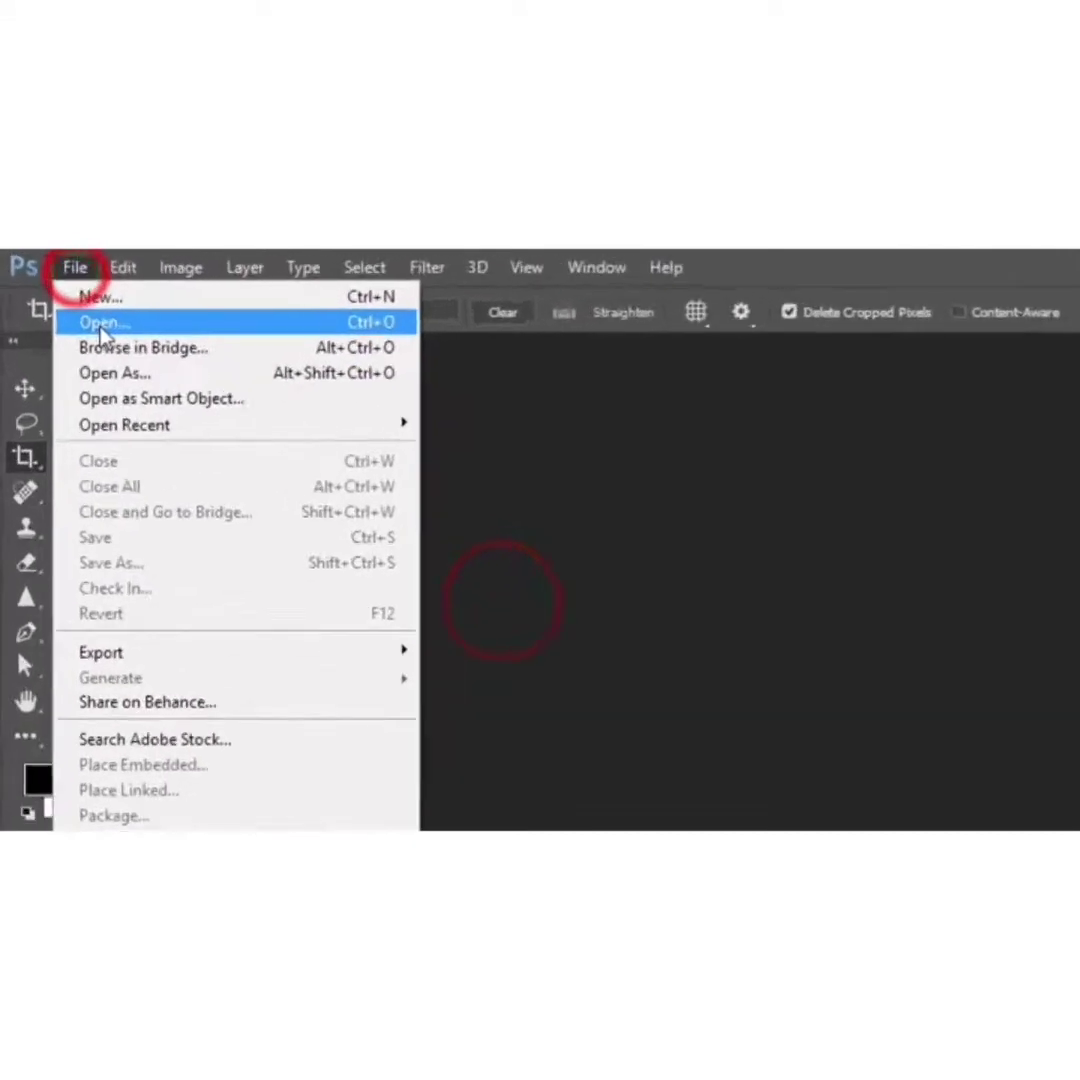
click(104, 325)
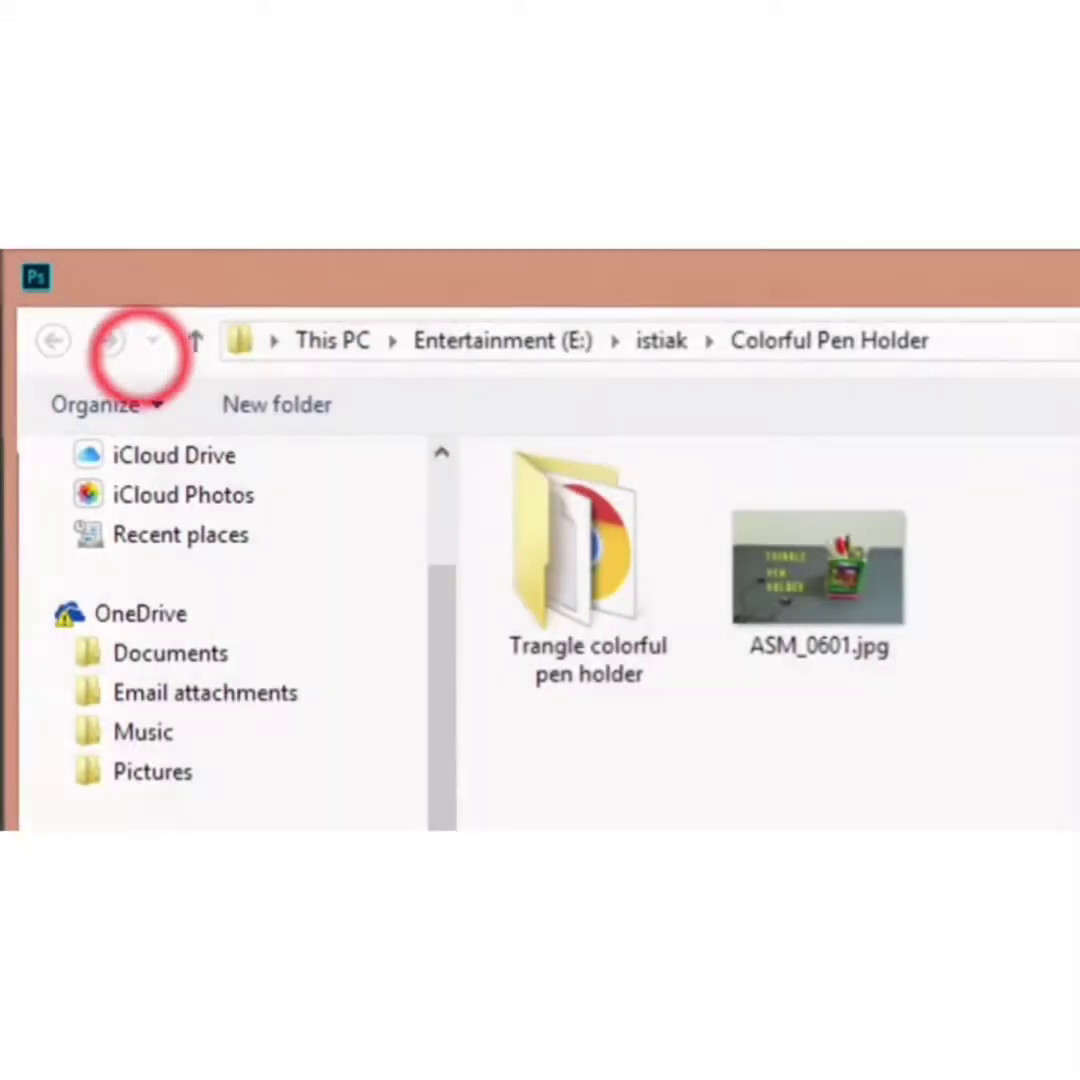
click(168, 653)
double_click(569, 645)
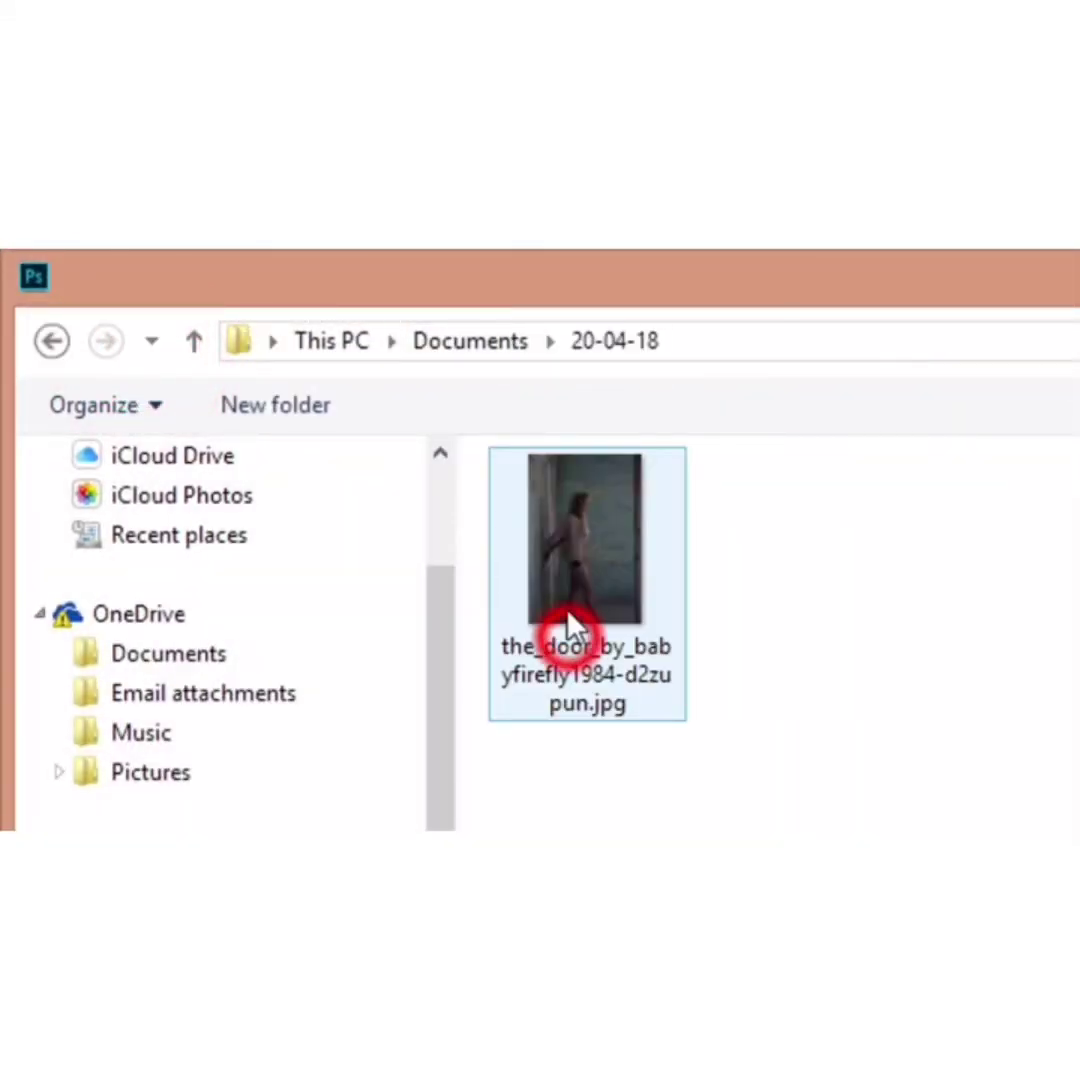
double_click(559, 572)
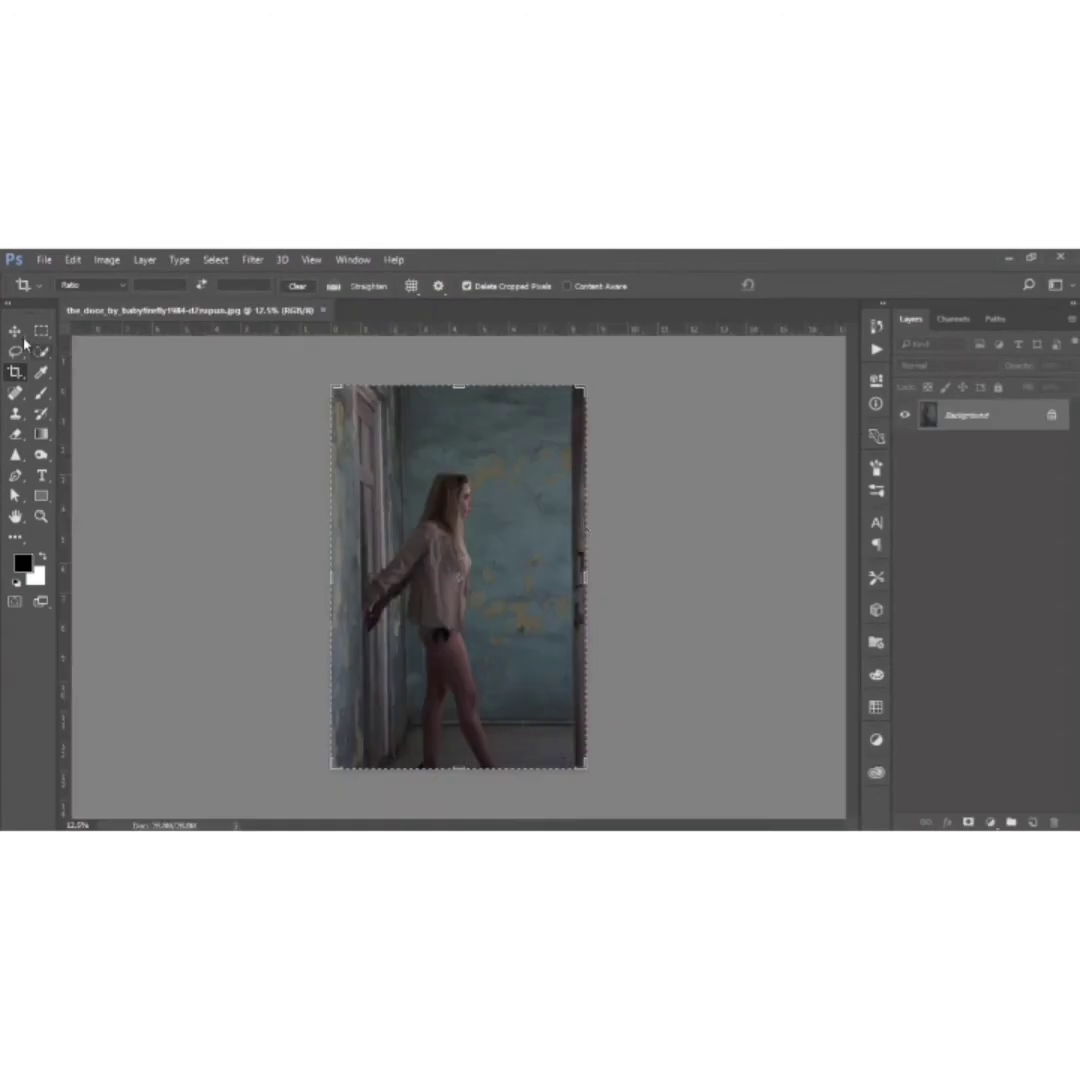
click(15, 331)
click(195, 437)
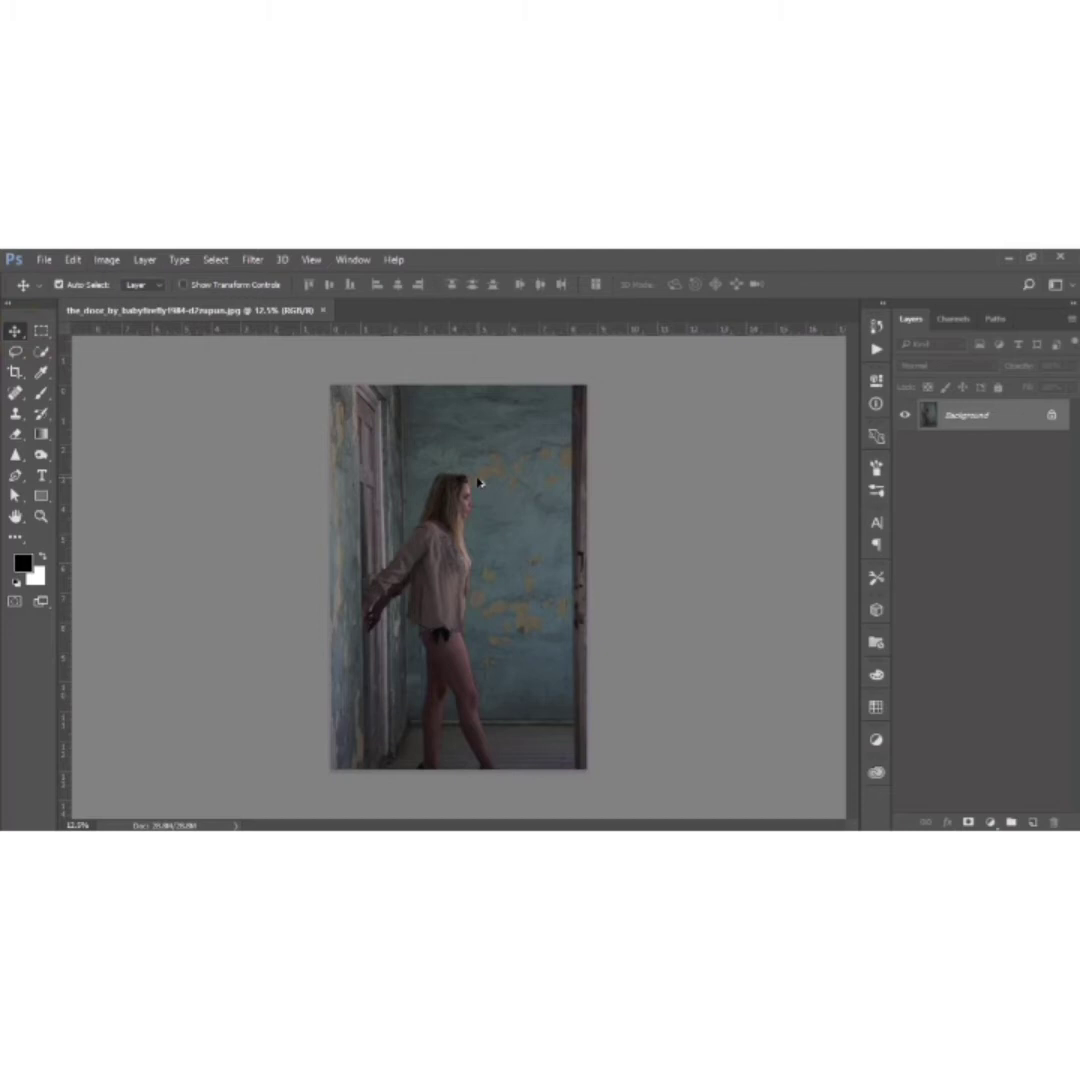
scroll(478, 483, up, 2)
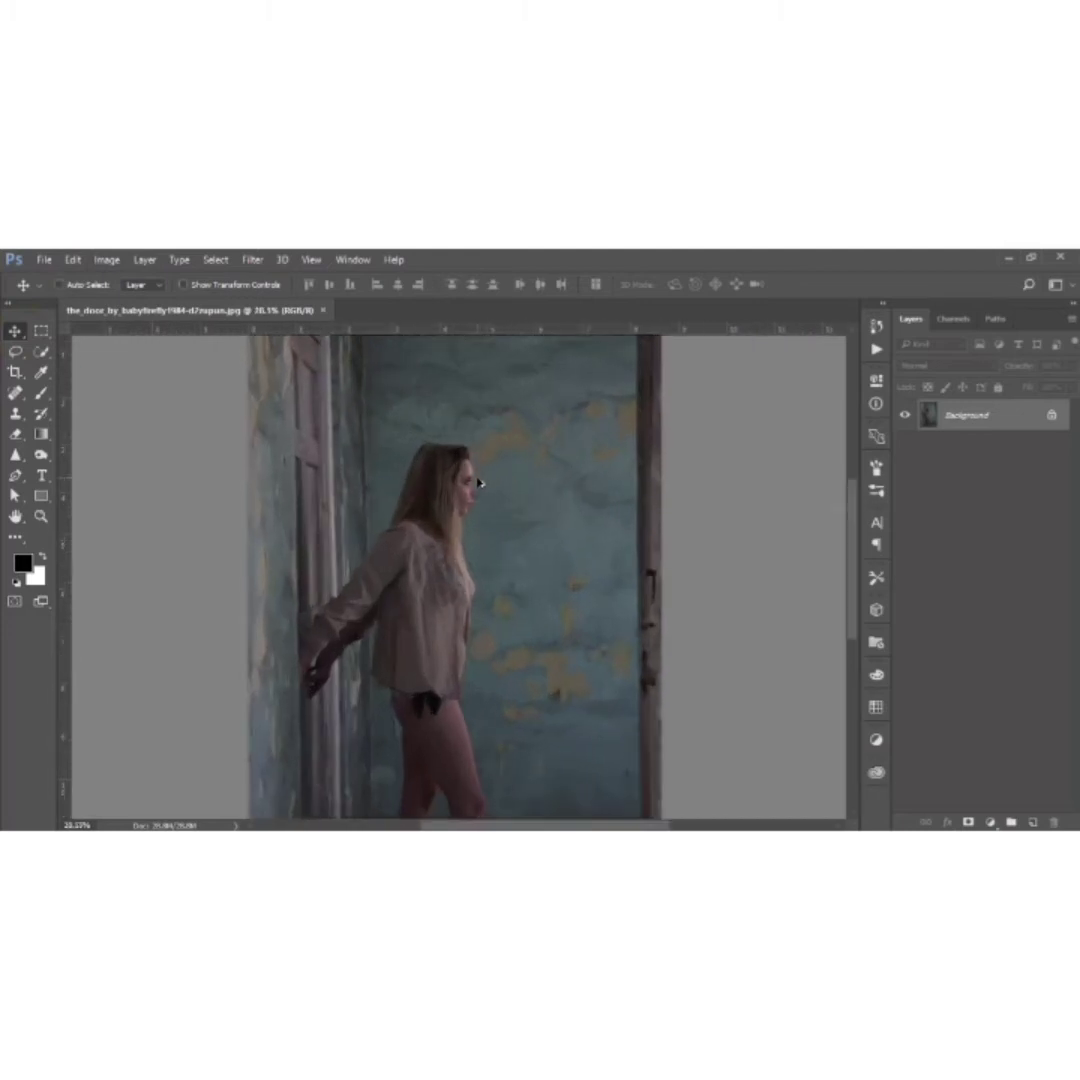
scroll(478, 483, up, 1)
scroll(478, 483, down, 3)
scroll(478, 483, up, 1)
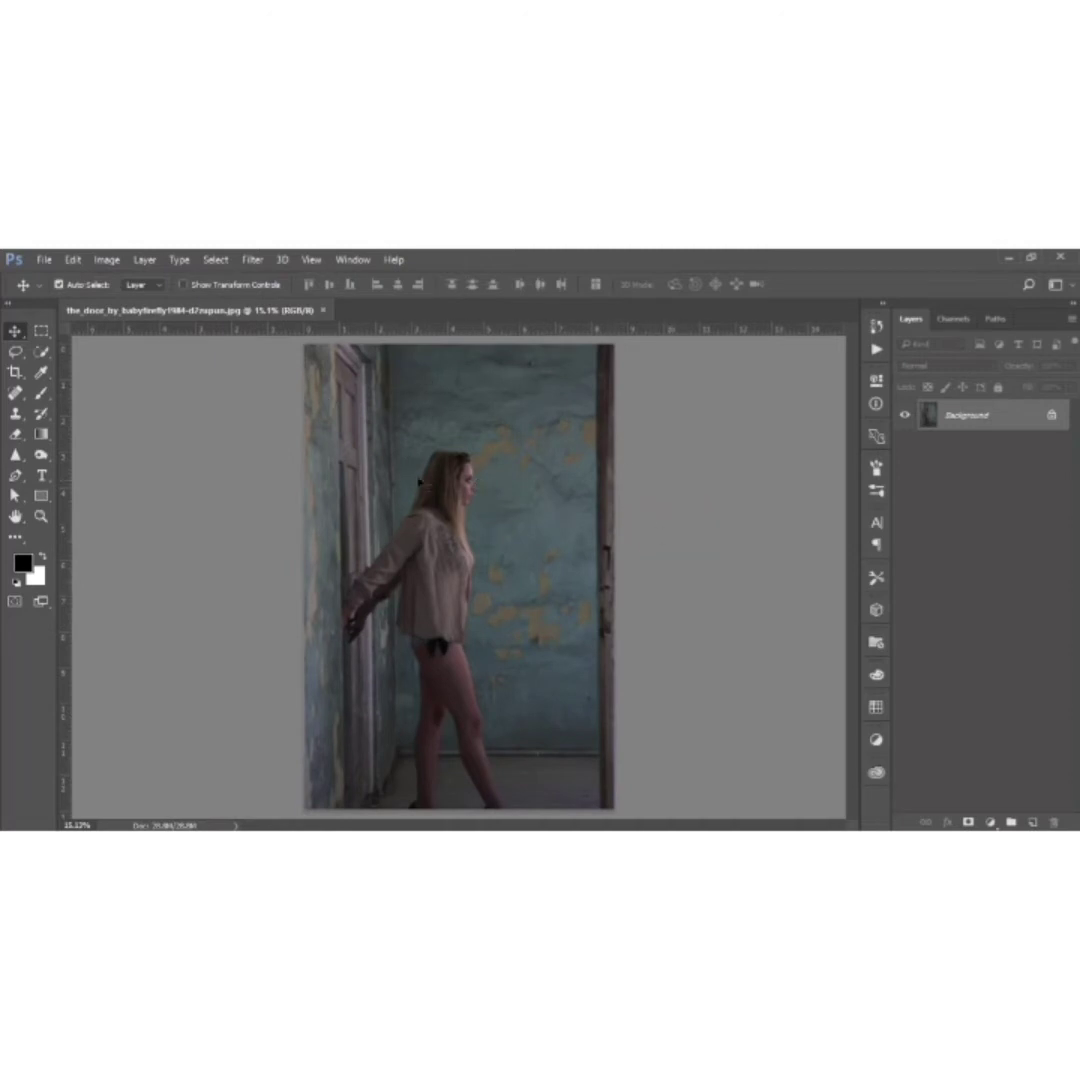
click(648, 508)
scroll(491, 466, up, 1)
scroll(491, 466, down, 1)
click(684, 546)
click(684, 449)
click(682, 451)
click(236, 455)
click(715, 496)
Step: Duplicate the photo onto a new layer named Main
key(ctrl+j)
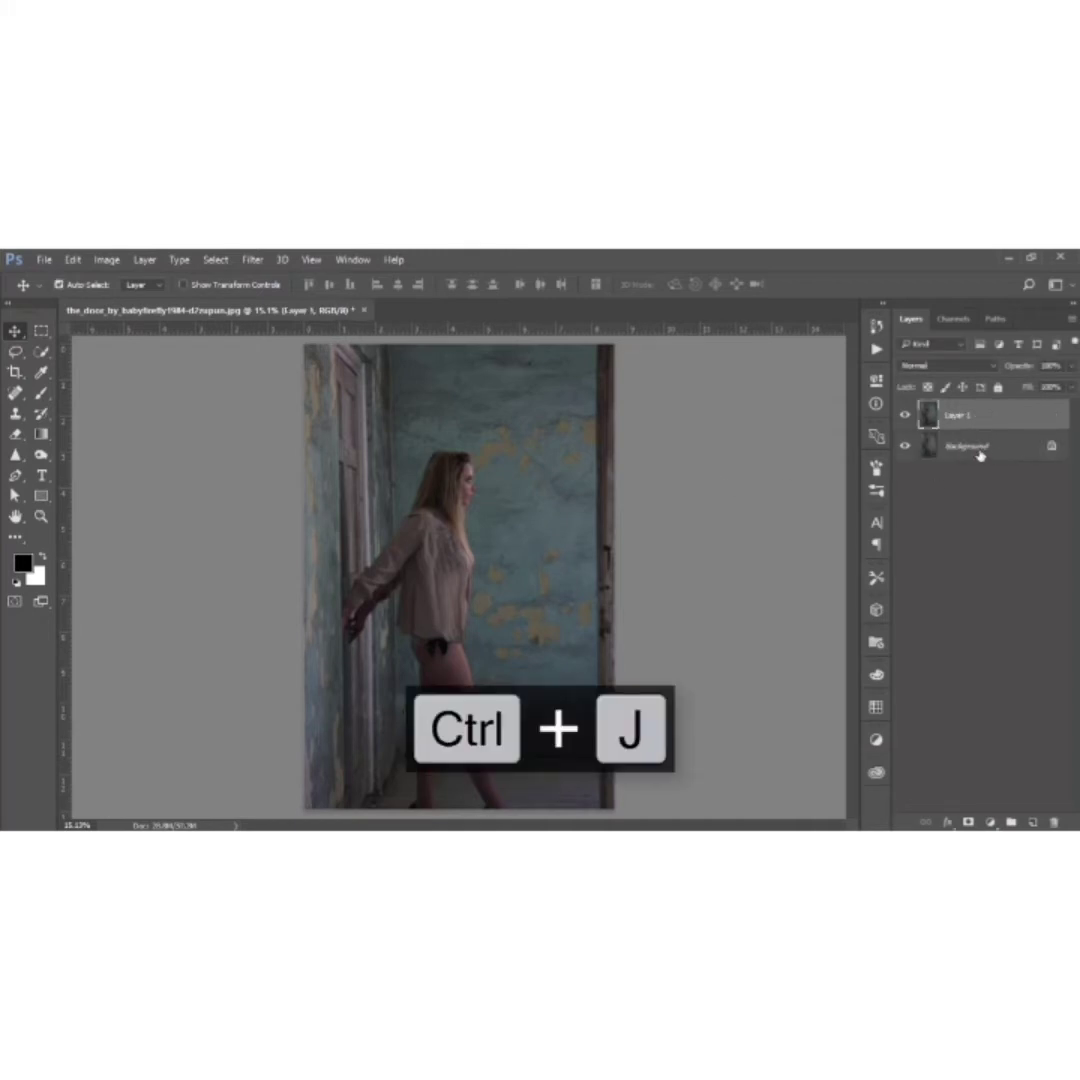
double_click(960, 416)
text(Main)
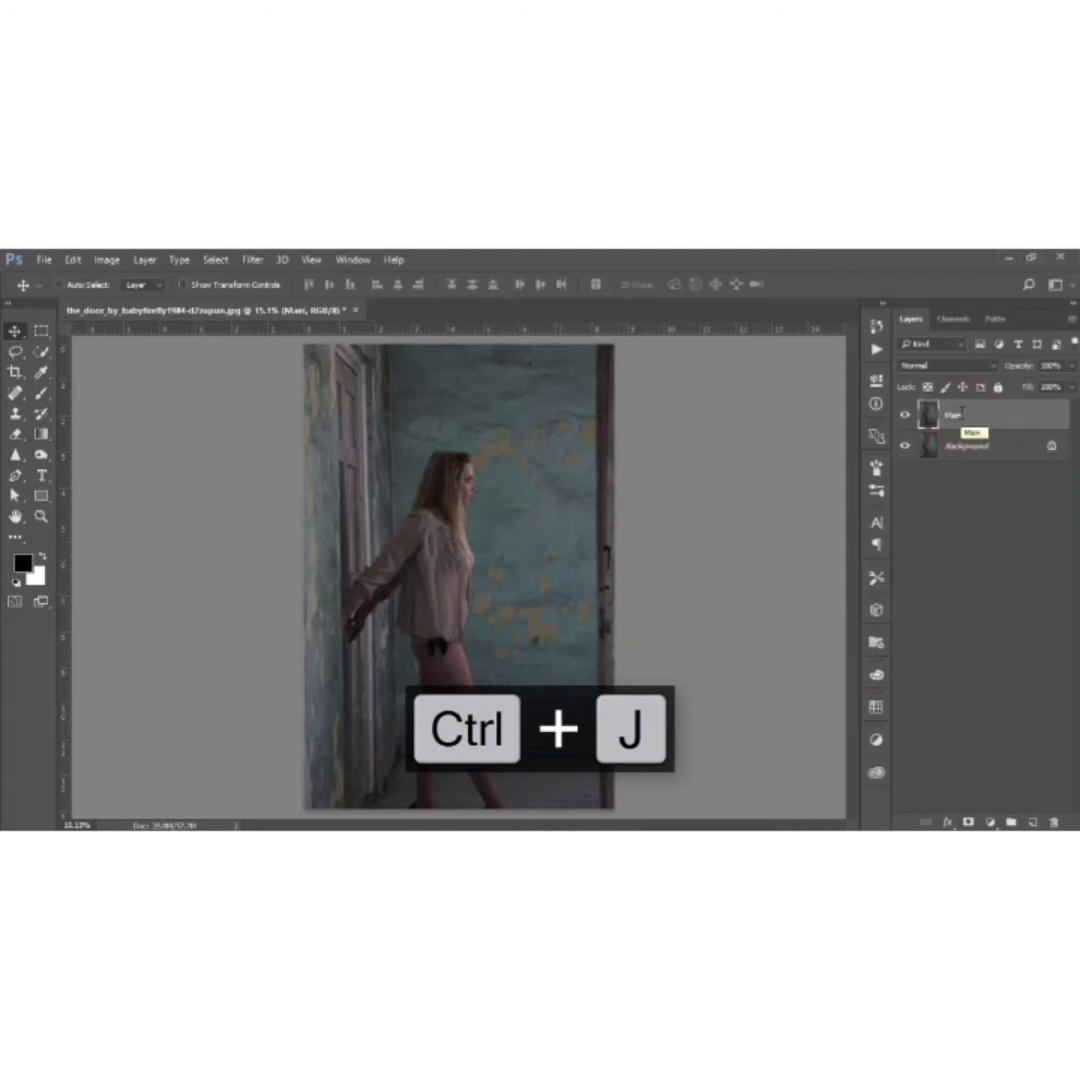
Step: Make two more copies of Main and rename the middle copy B
key(ctrl+j)
key(ctrl+j)
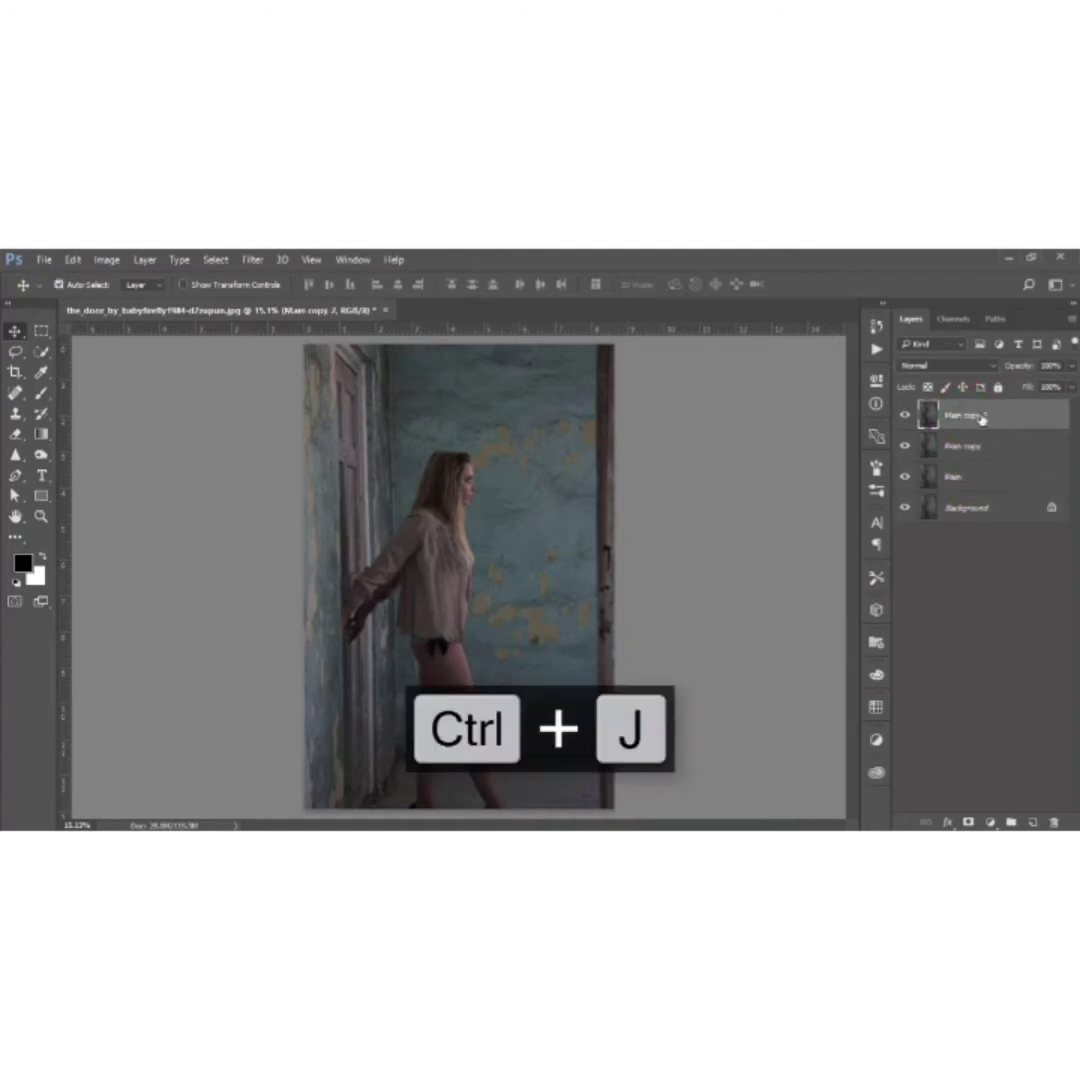
click(905, 416)
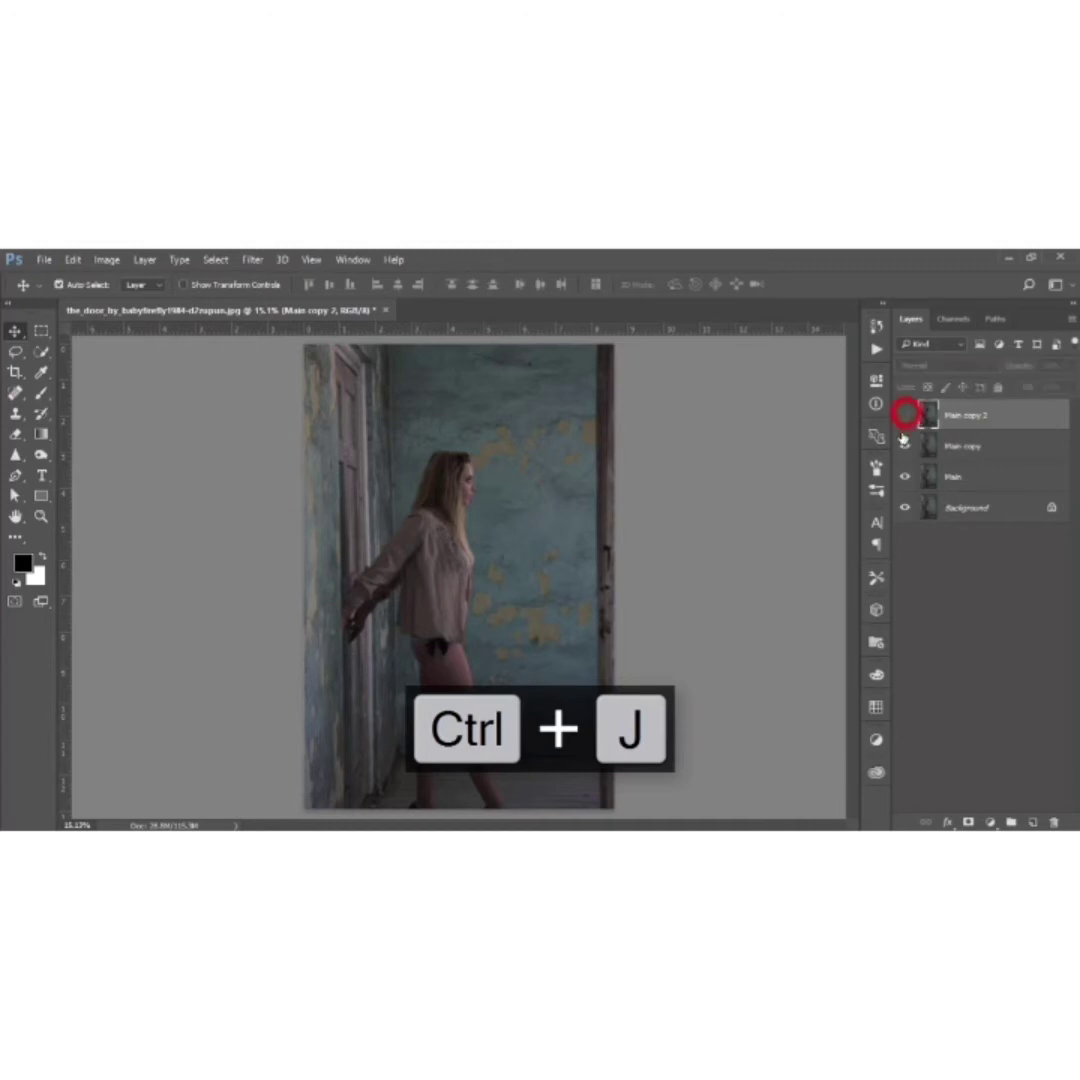
double_click(966, 446)
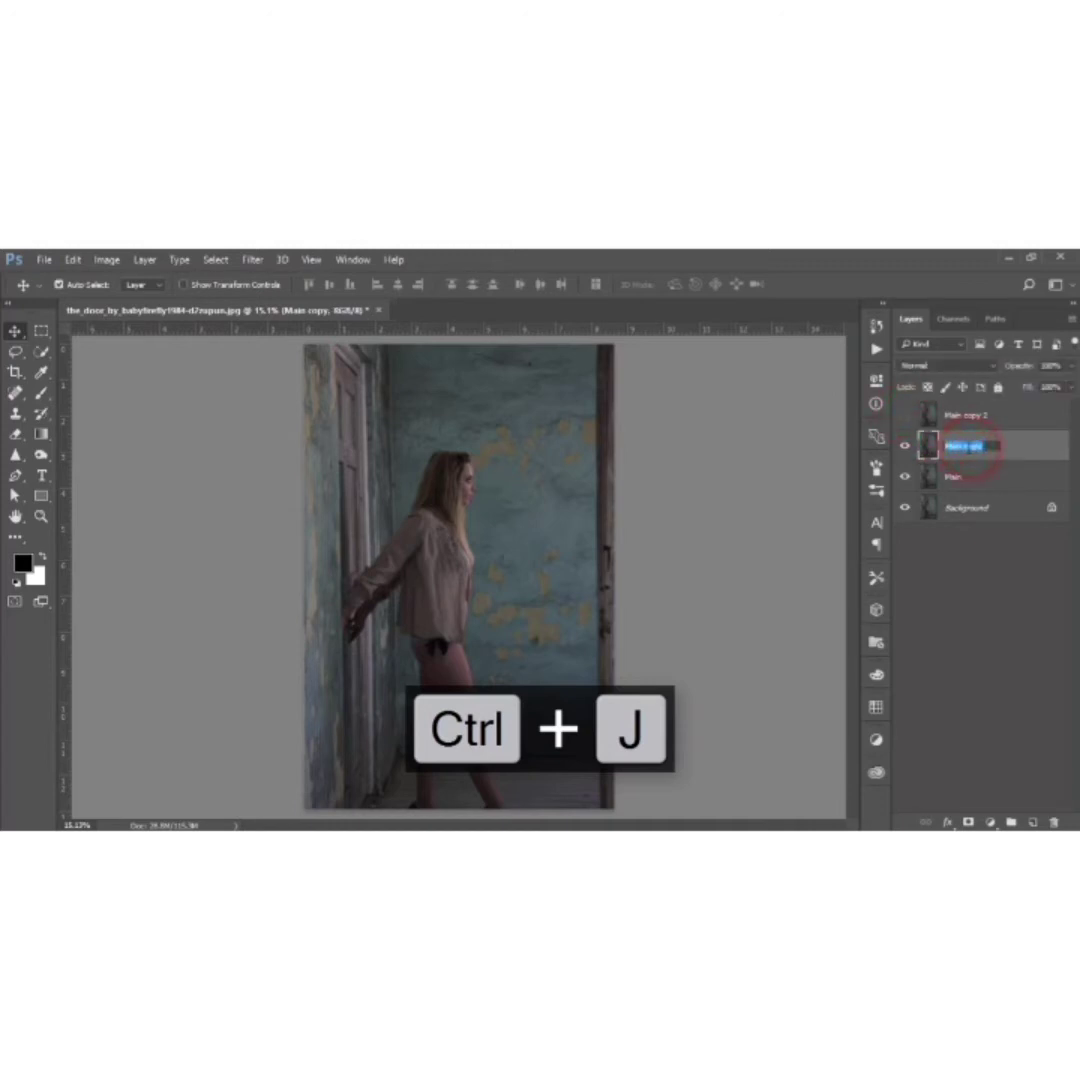
text(B)
key(Return)
Step: Rename the top copy D, hide it, and select layer B
click(905, 416)
double_click(966, 415)
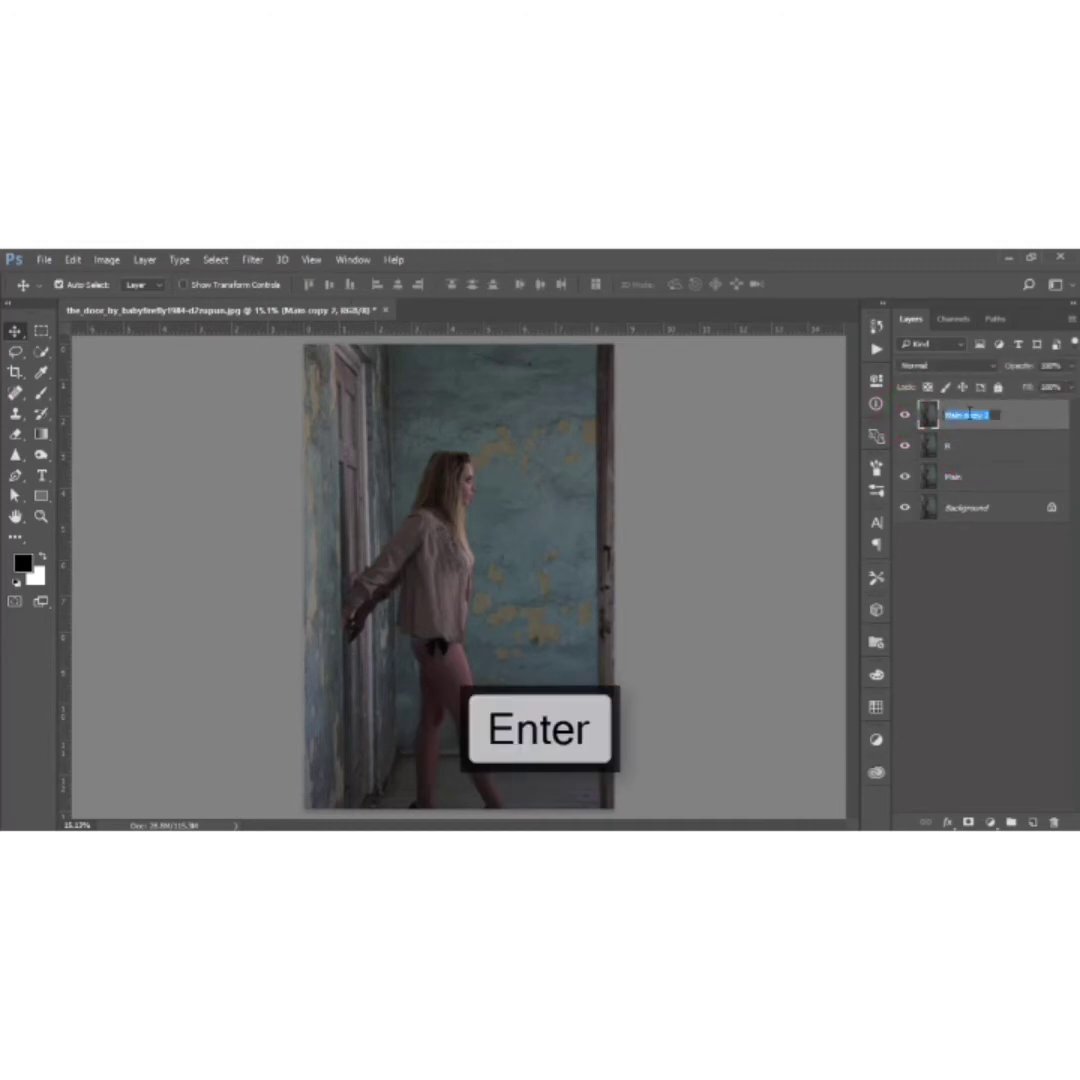
text(D)
key(Return)
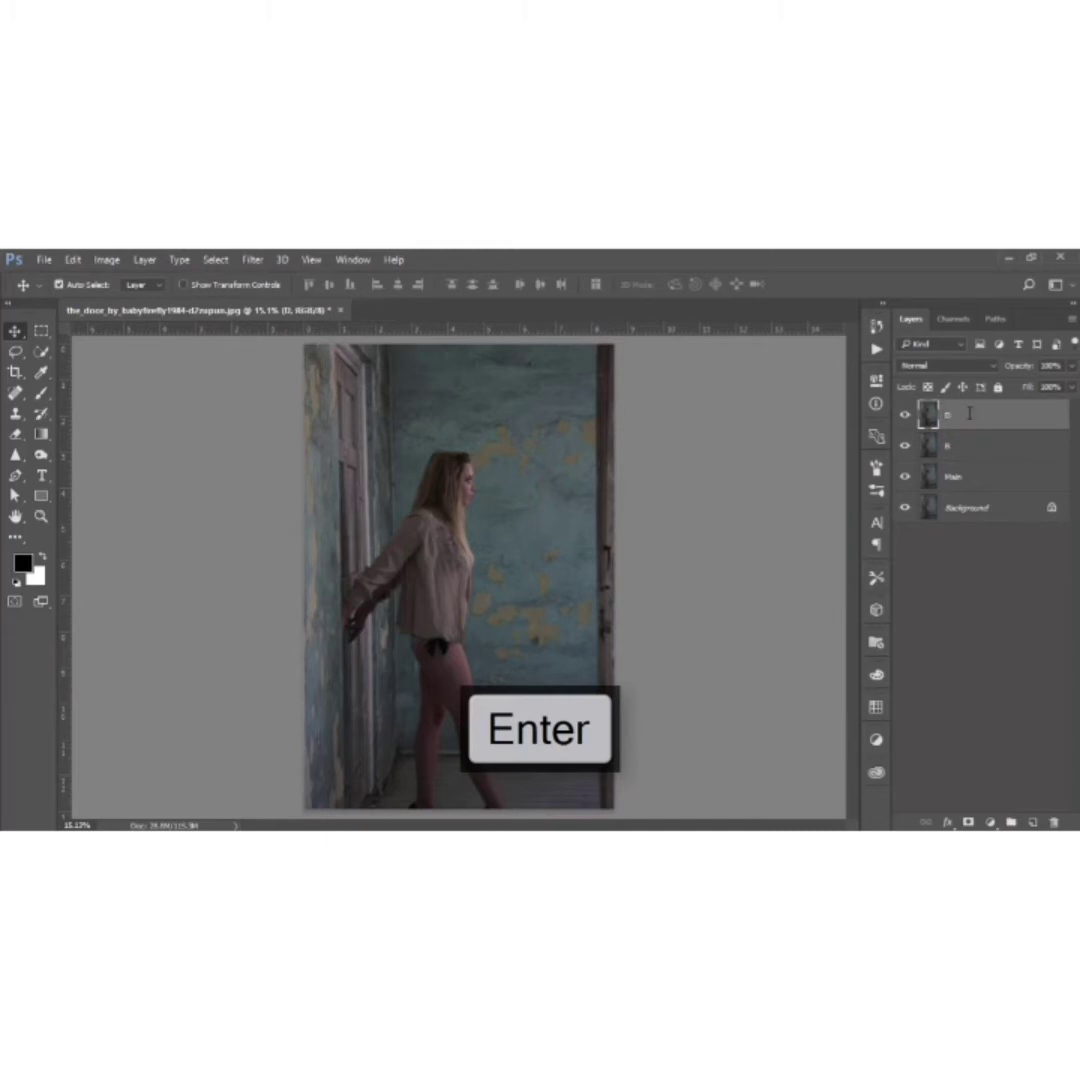
click(905, 416)
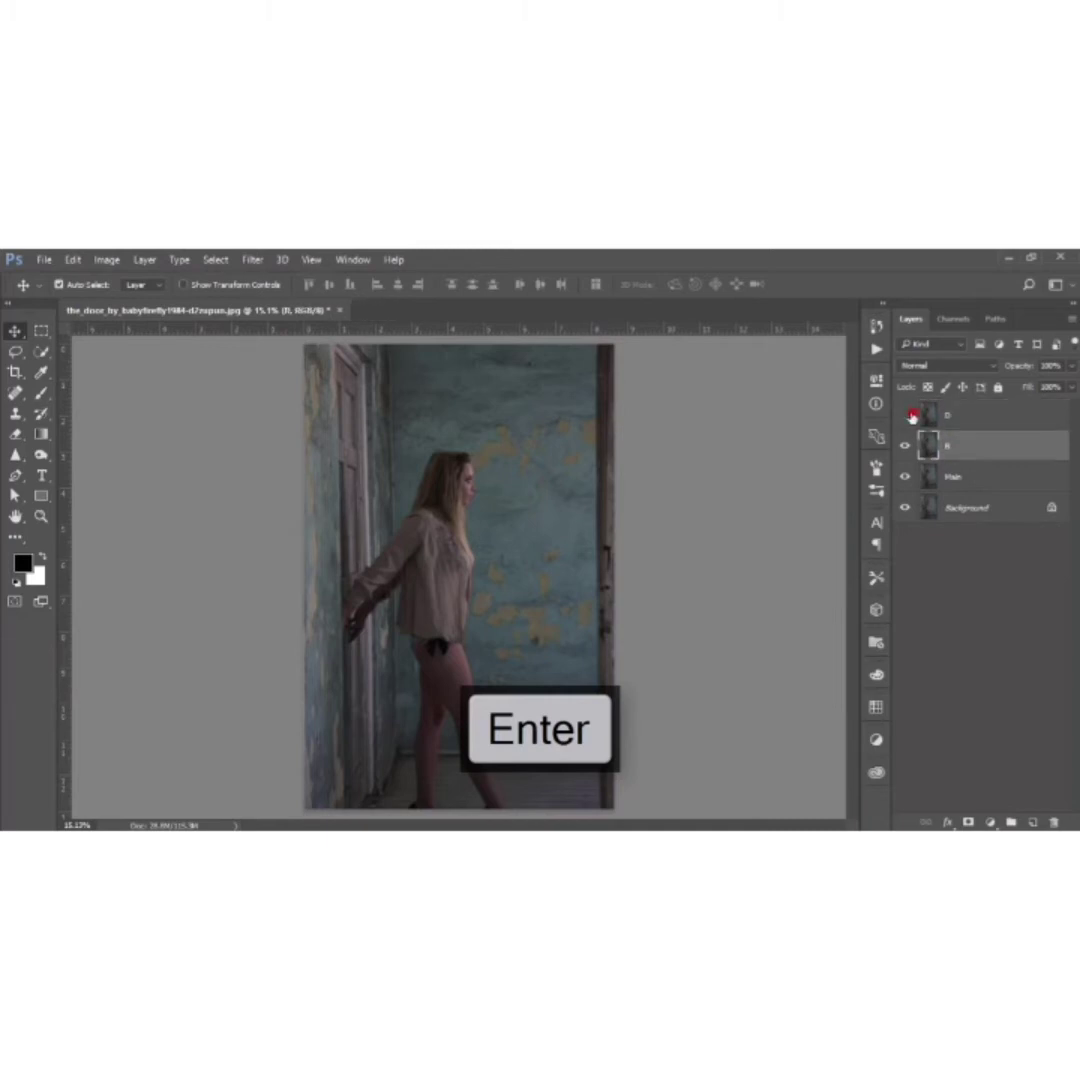
click(985, 450)
Step: Set layer B to Screen and split its Underlying Layer black Blend If slider
click(970, 367)
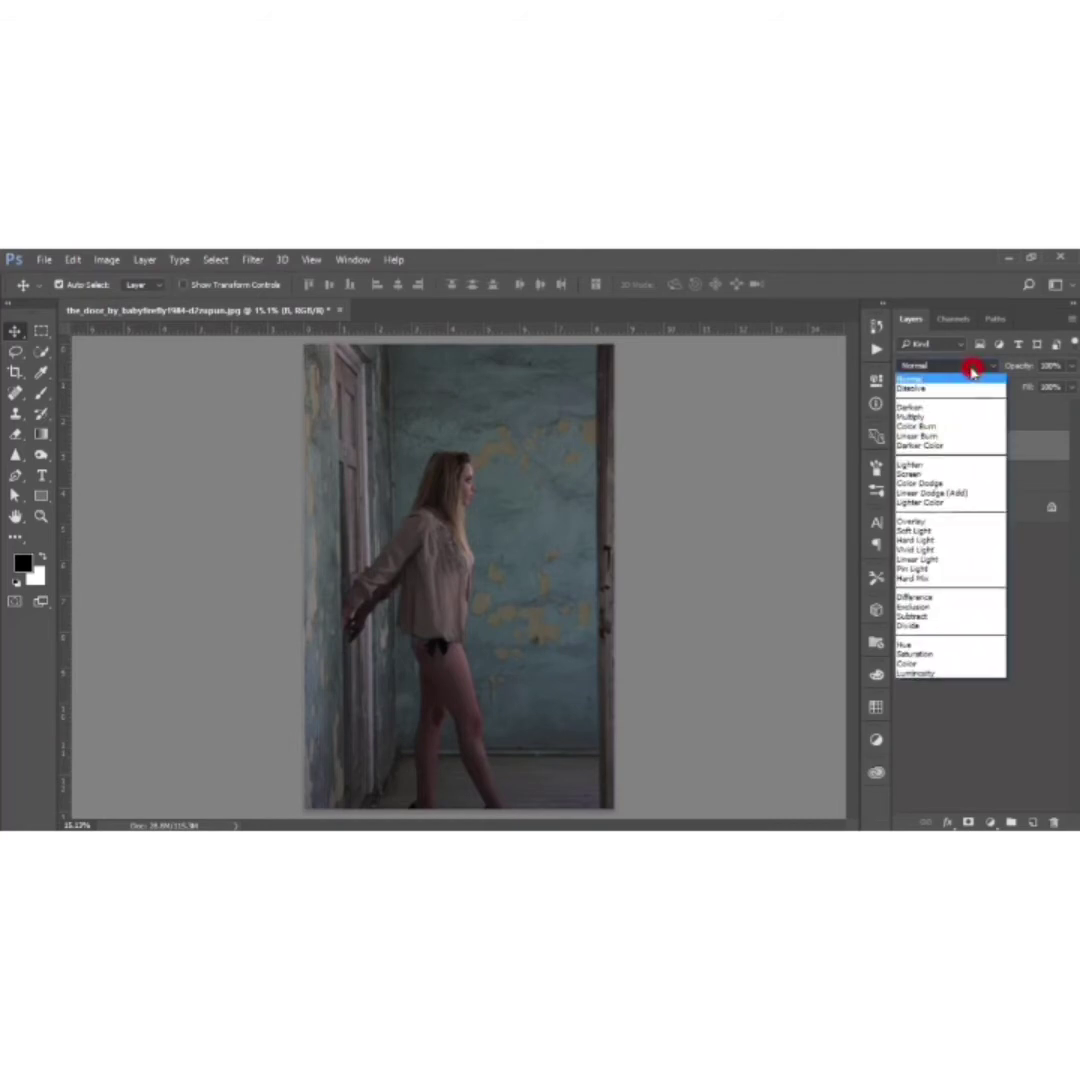
click(930, 477)
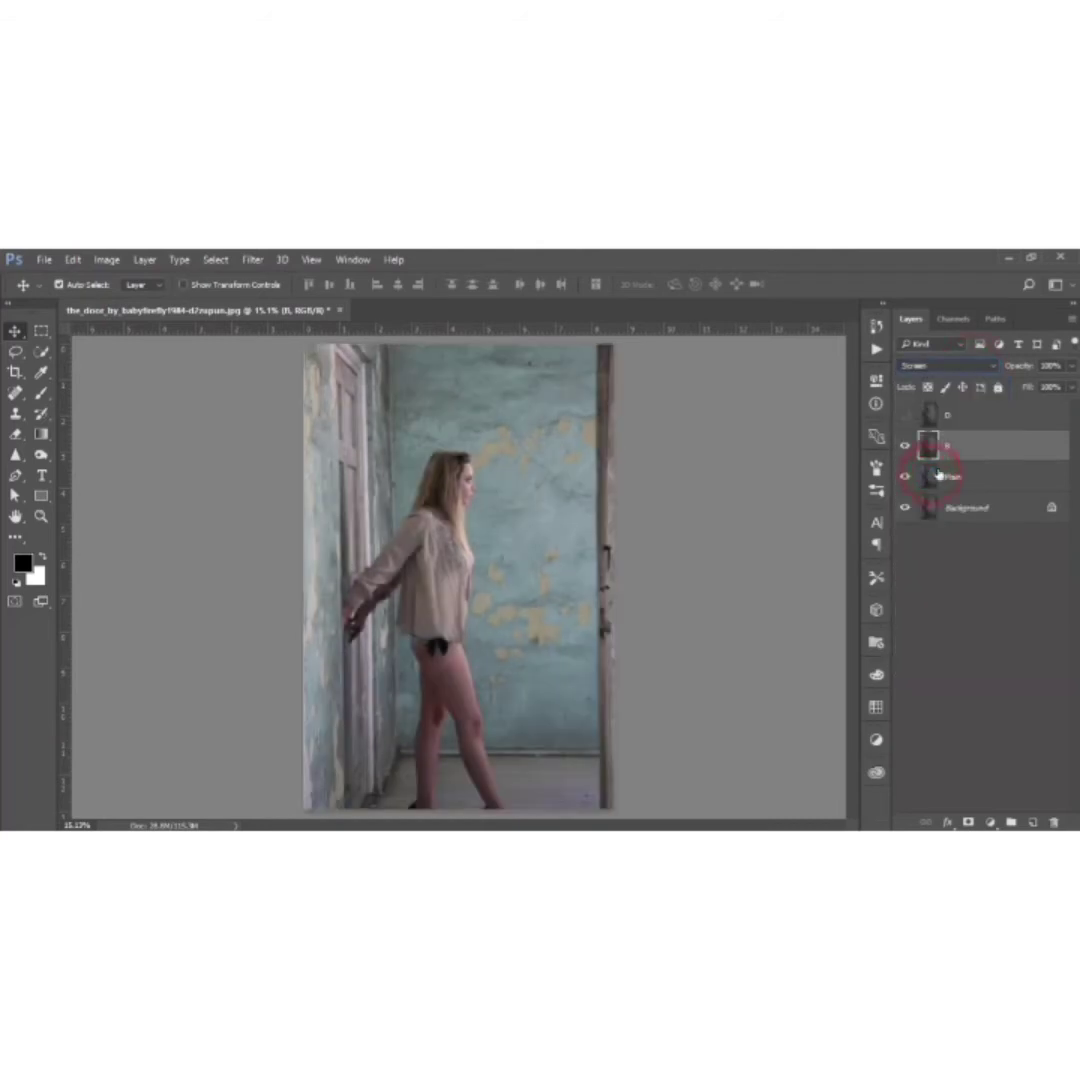
right_click(1012, 447)
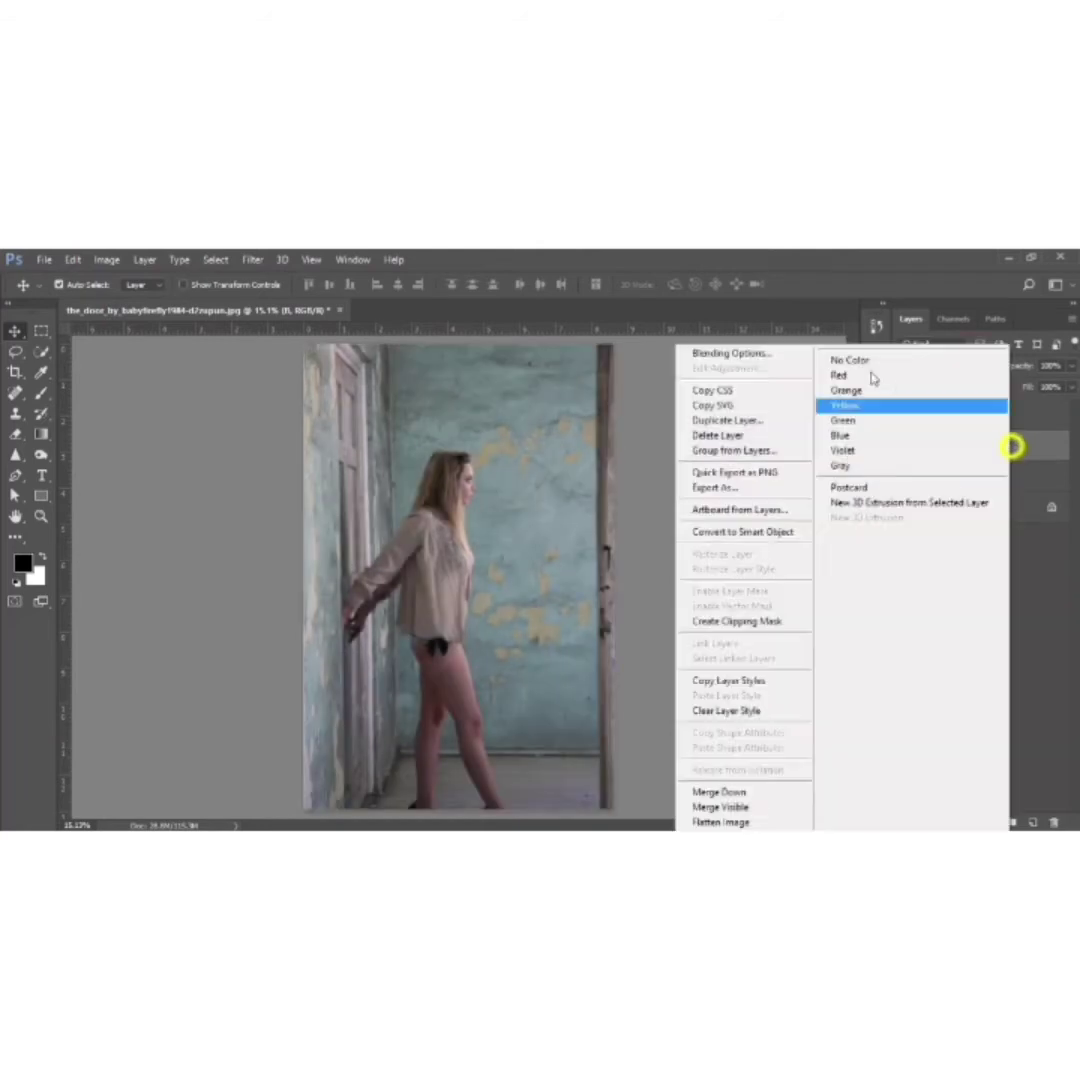
click(780, 357)
drag(634, 326, 884, 296)
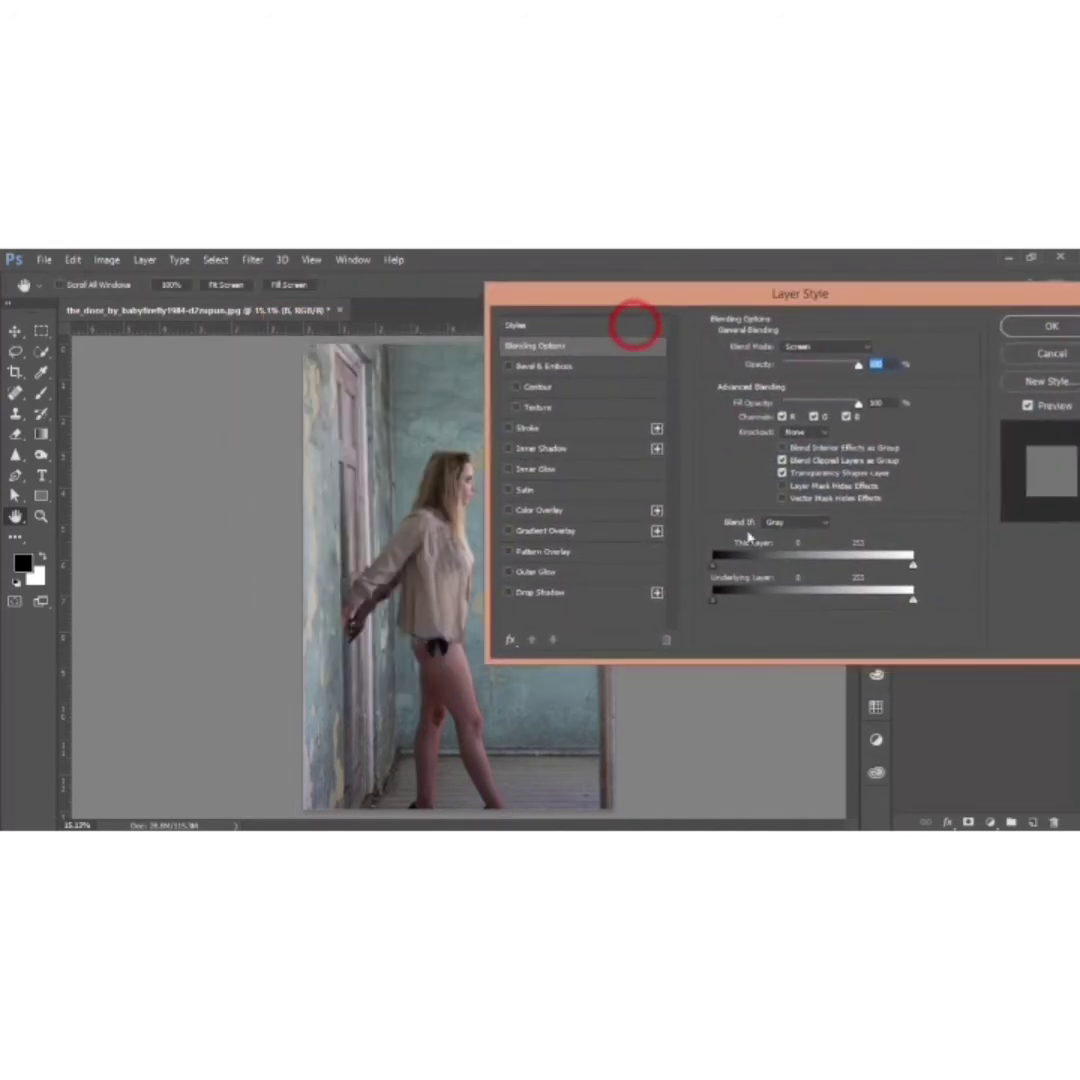
drag(716, 600, 823, 604)
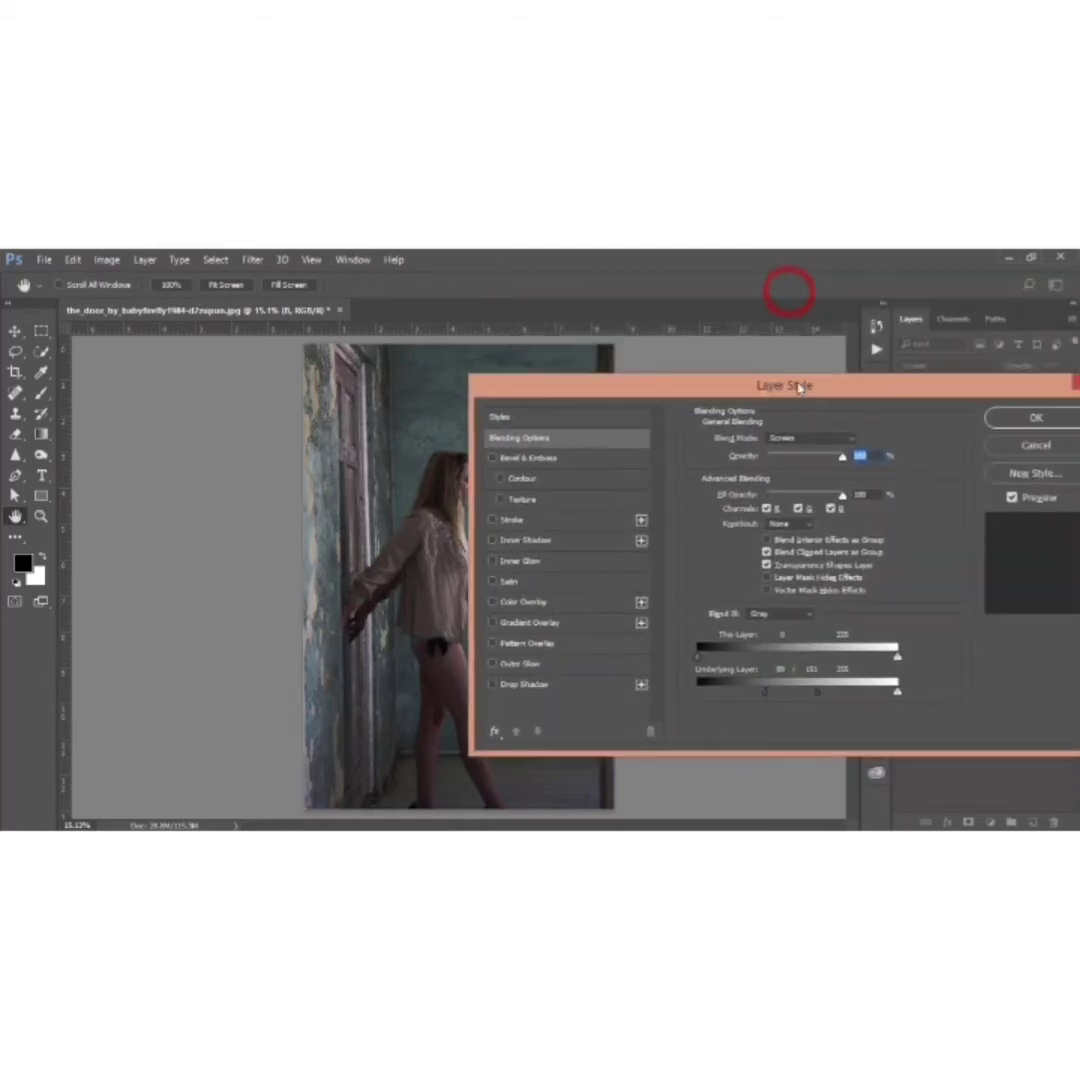
click(1010, 413)
click(689, 492)
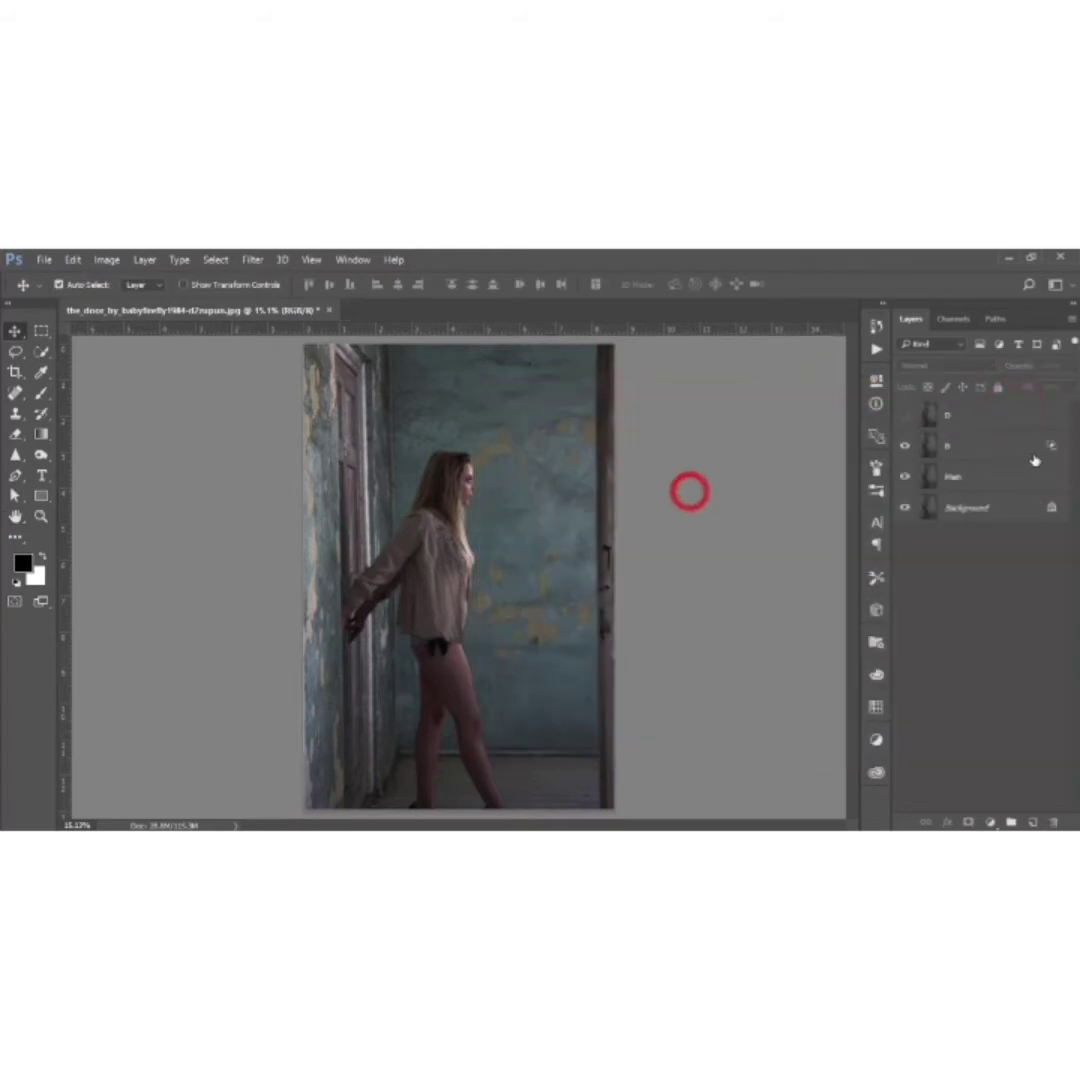
Step: Add a layer mask to B and fill it with the merged image via Apply Image
click(1027, 449)
click(968, 822)
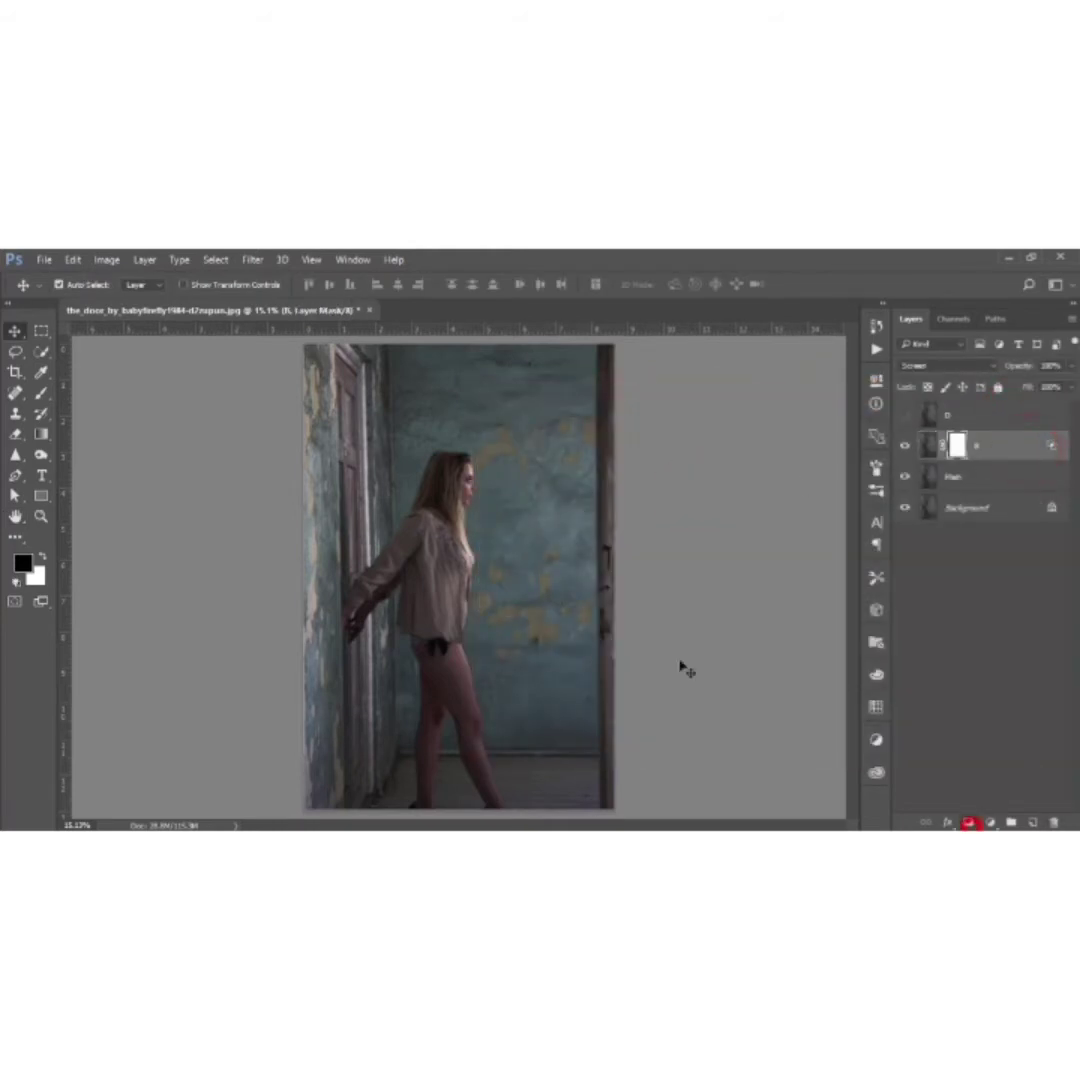
click(110, 260)
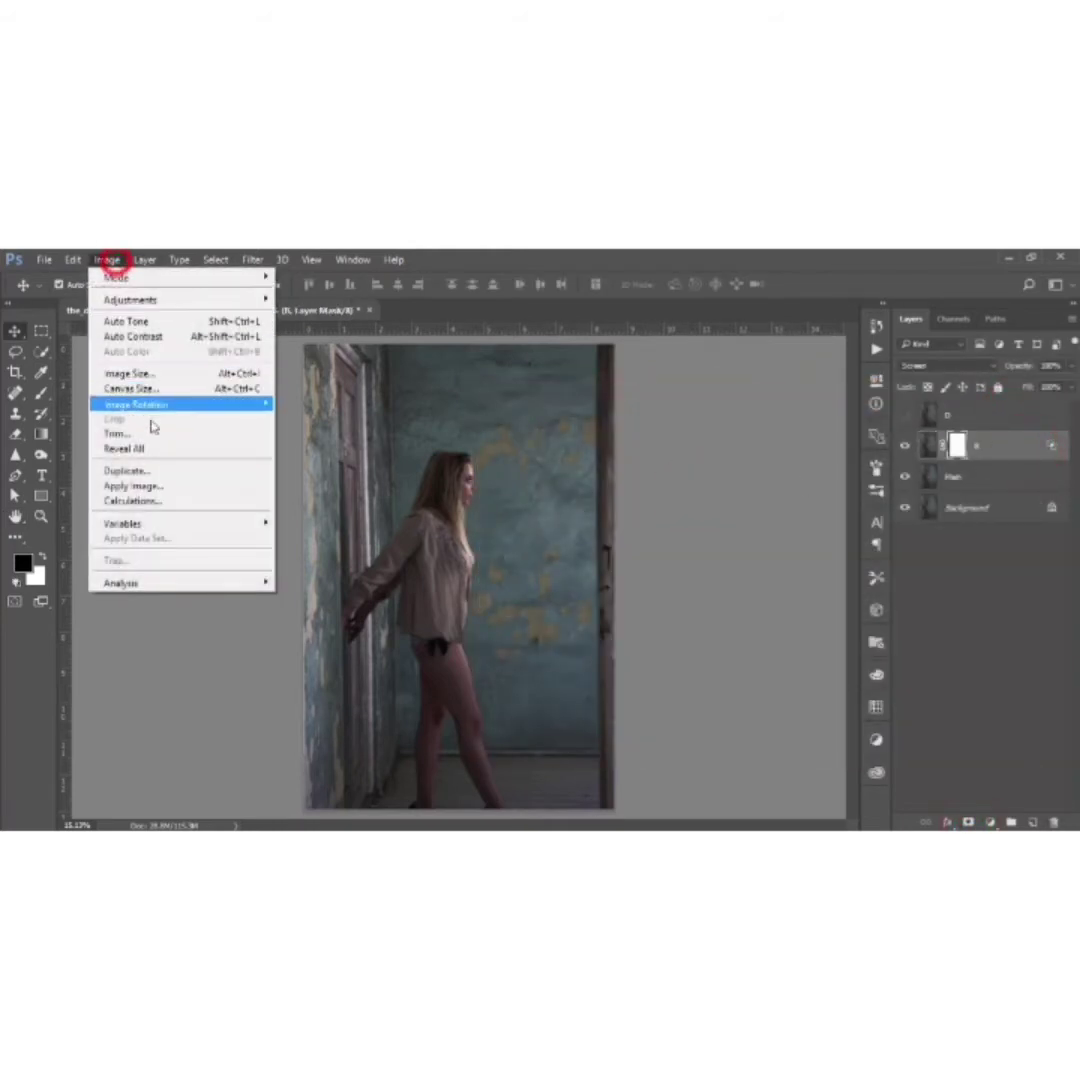
click(155, 486)
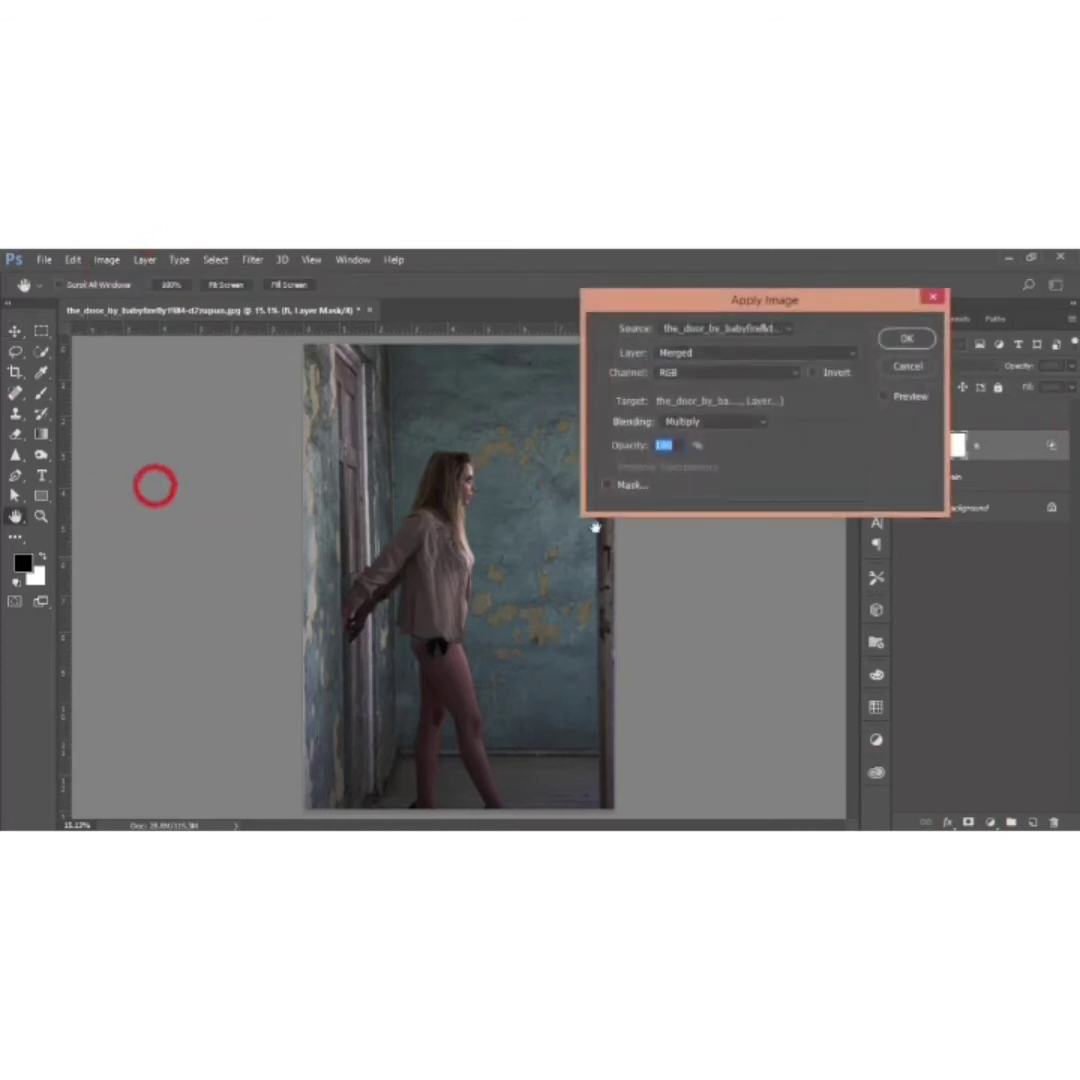
click(906, 339)
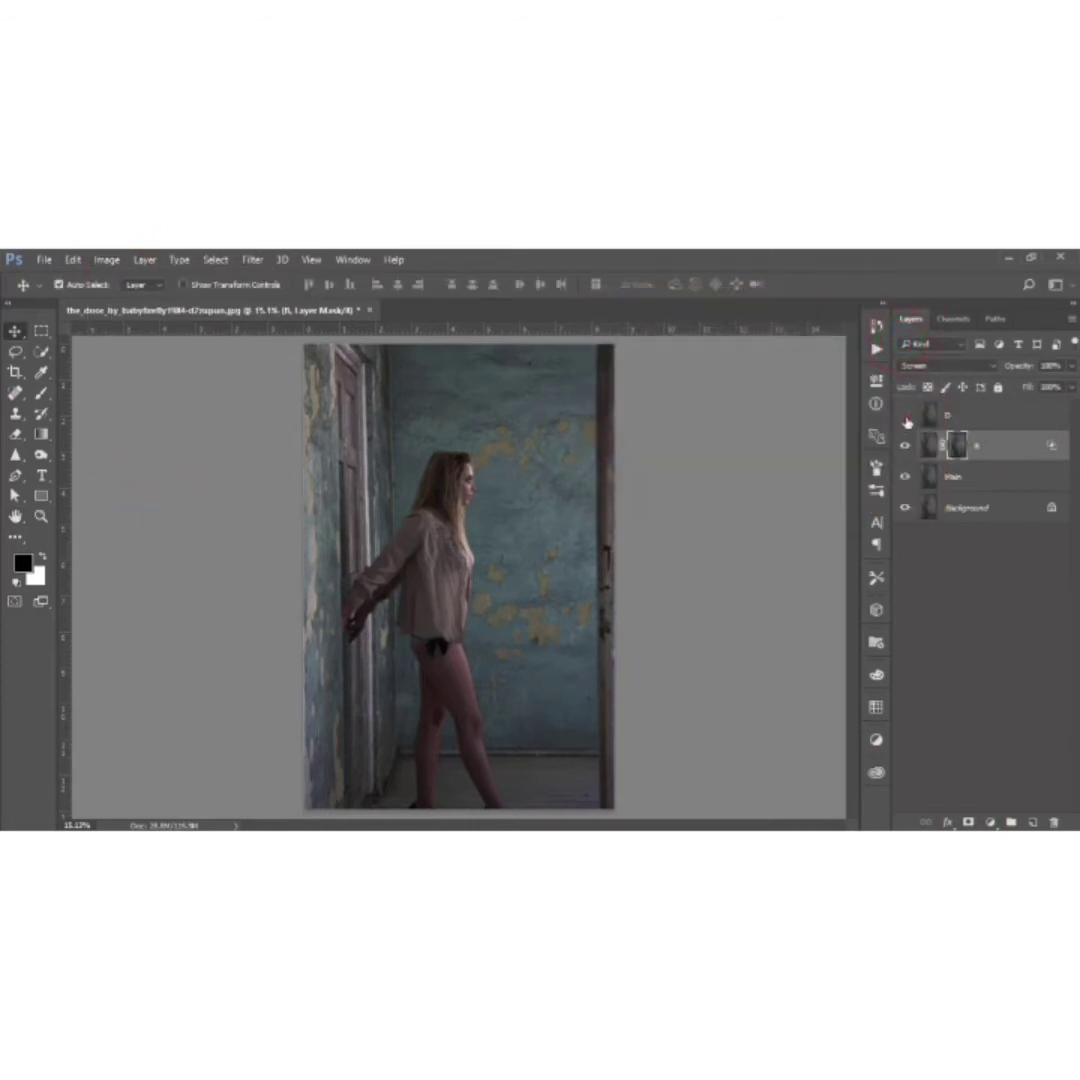
Step: Make layer D visible again and select it
click(907, 417)
click(1039, 415)
click(966, 367)
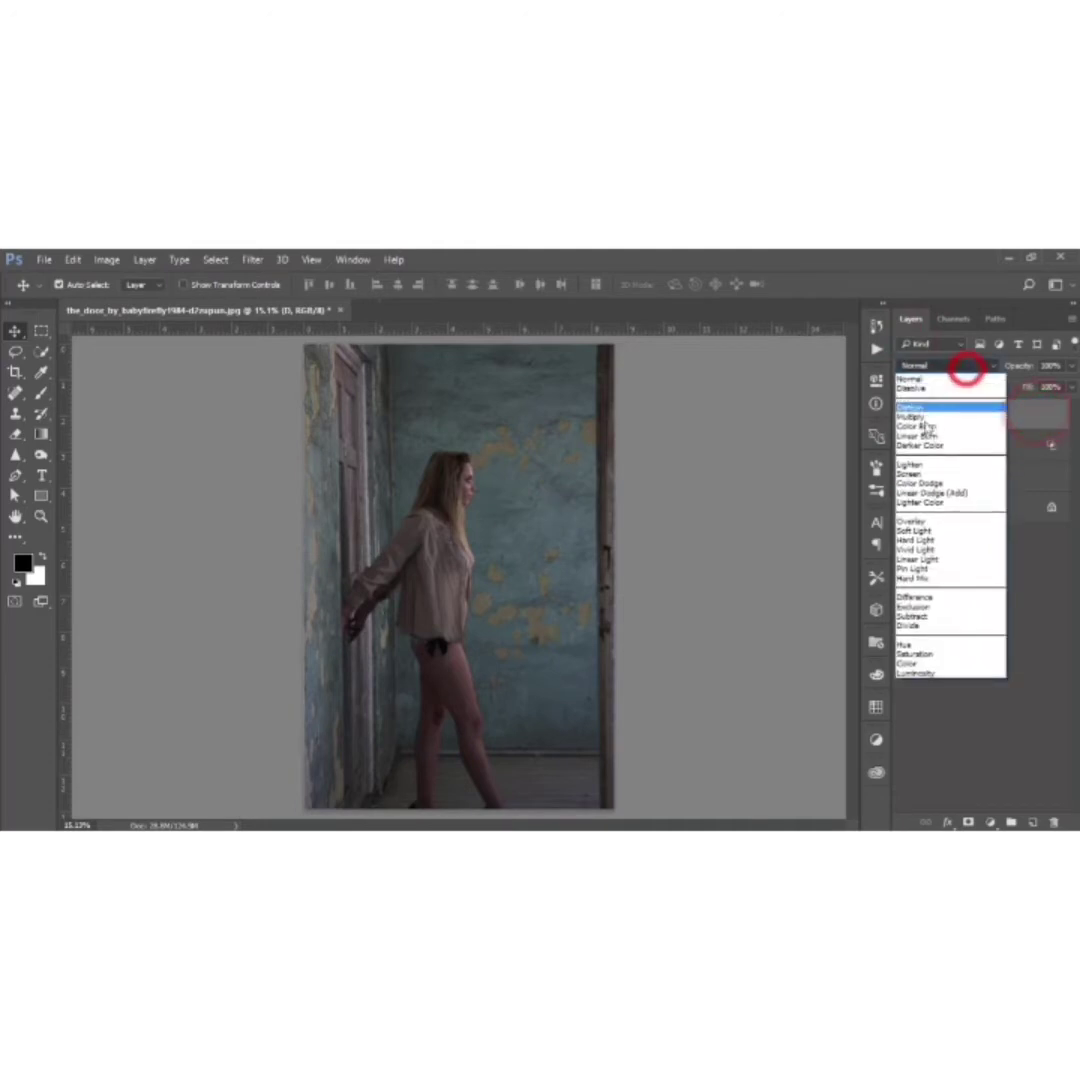
Step: Set layer D to Multiply and split its Underlying Layer Blend If limits to about 39/175
click(926, 416)
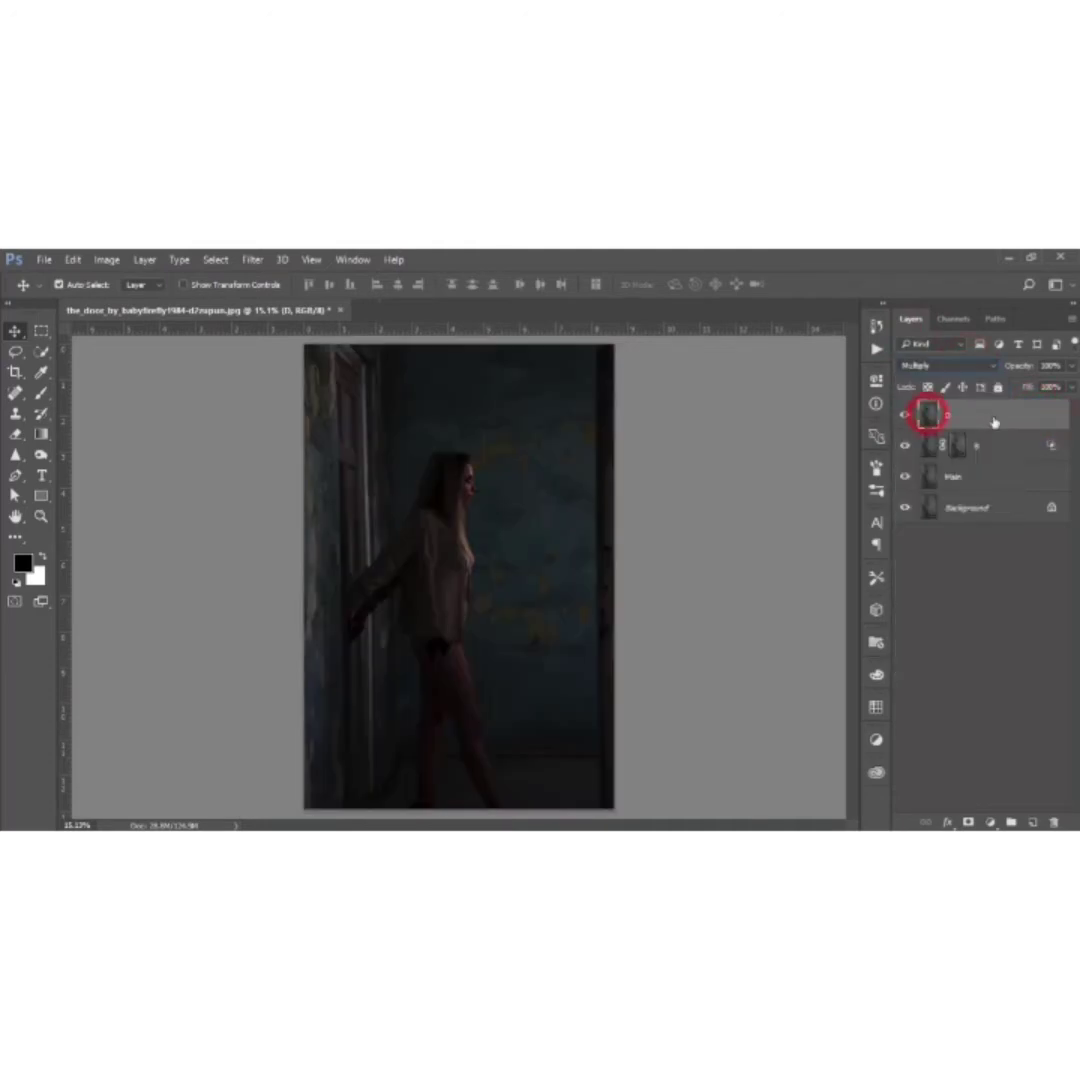
right_click(996, 416)
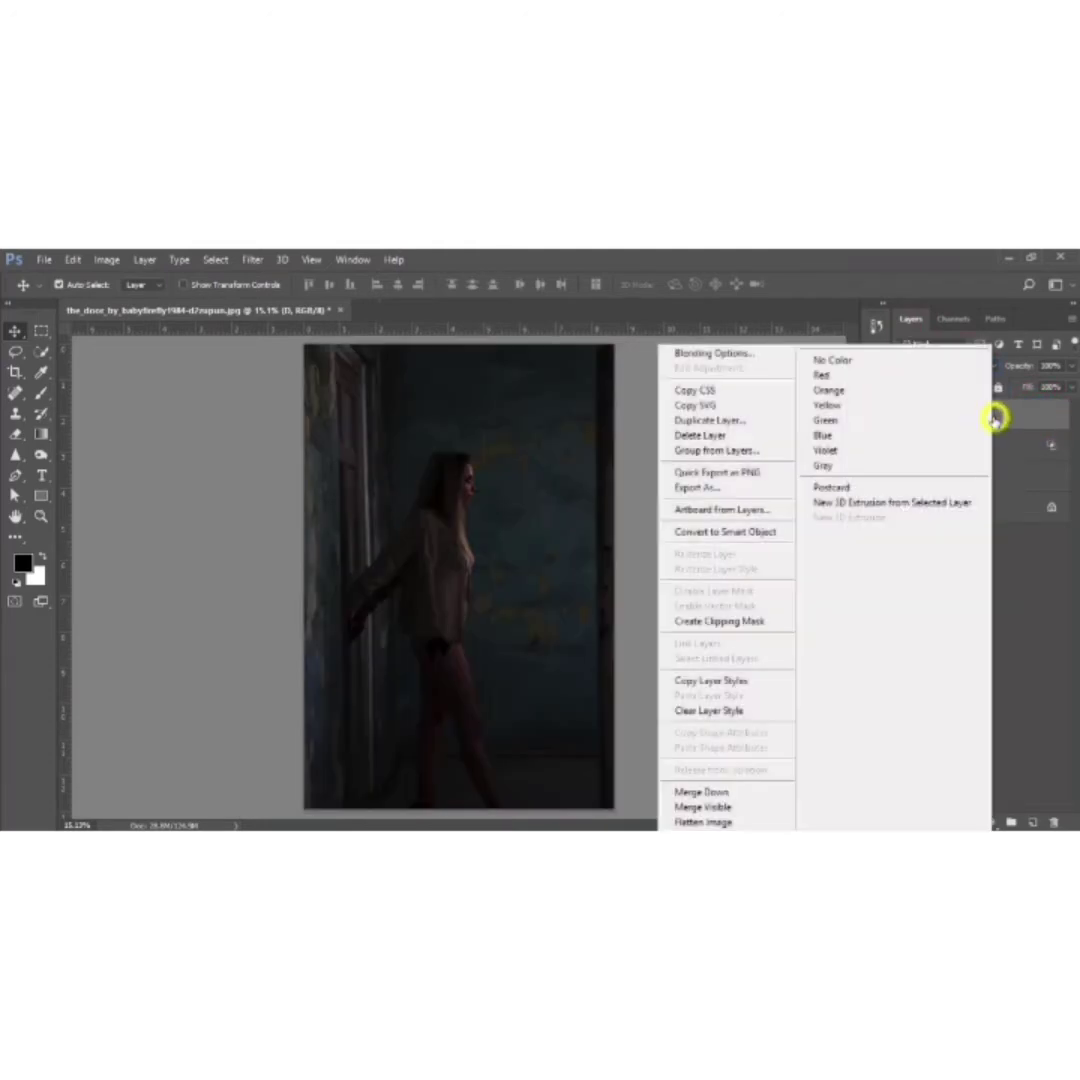
click(716, 353)
drag(520, 320, 903, 281)
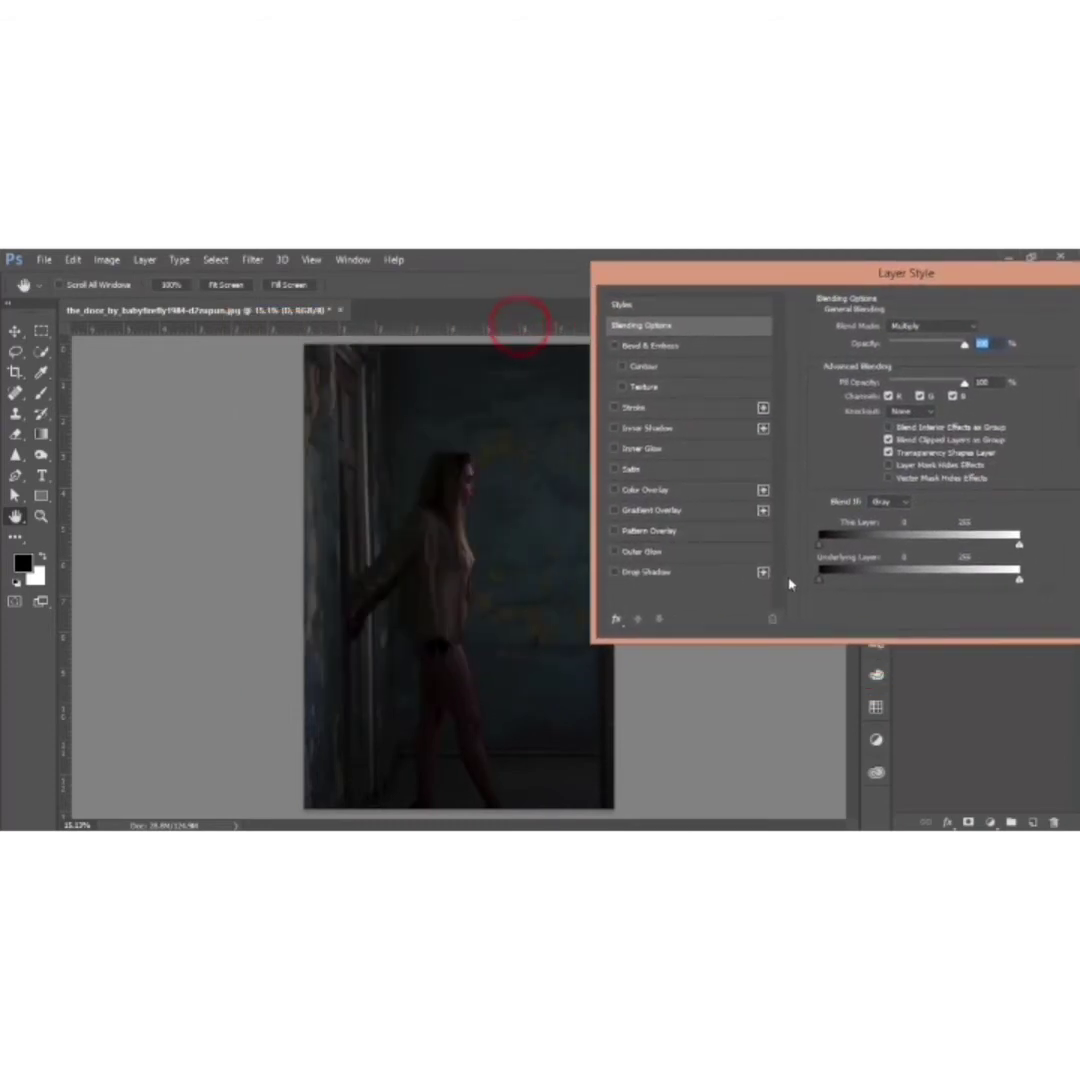
drag(1020, 580, 889, 591)
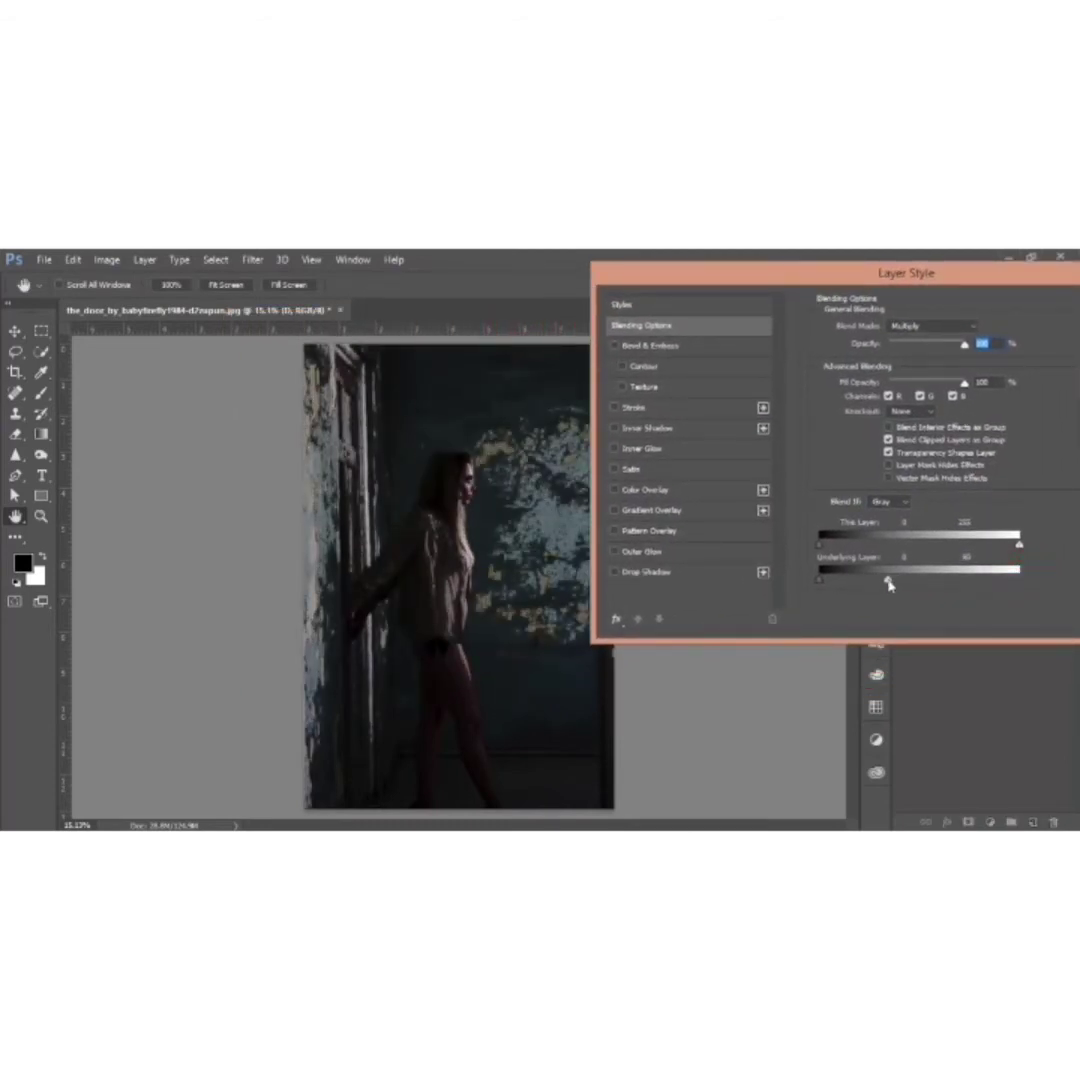
drag(889, 585, 955, 590)
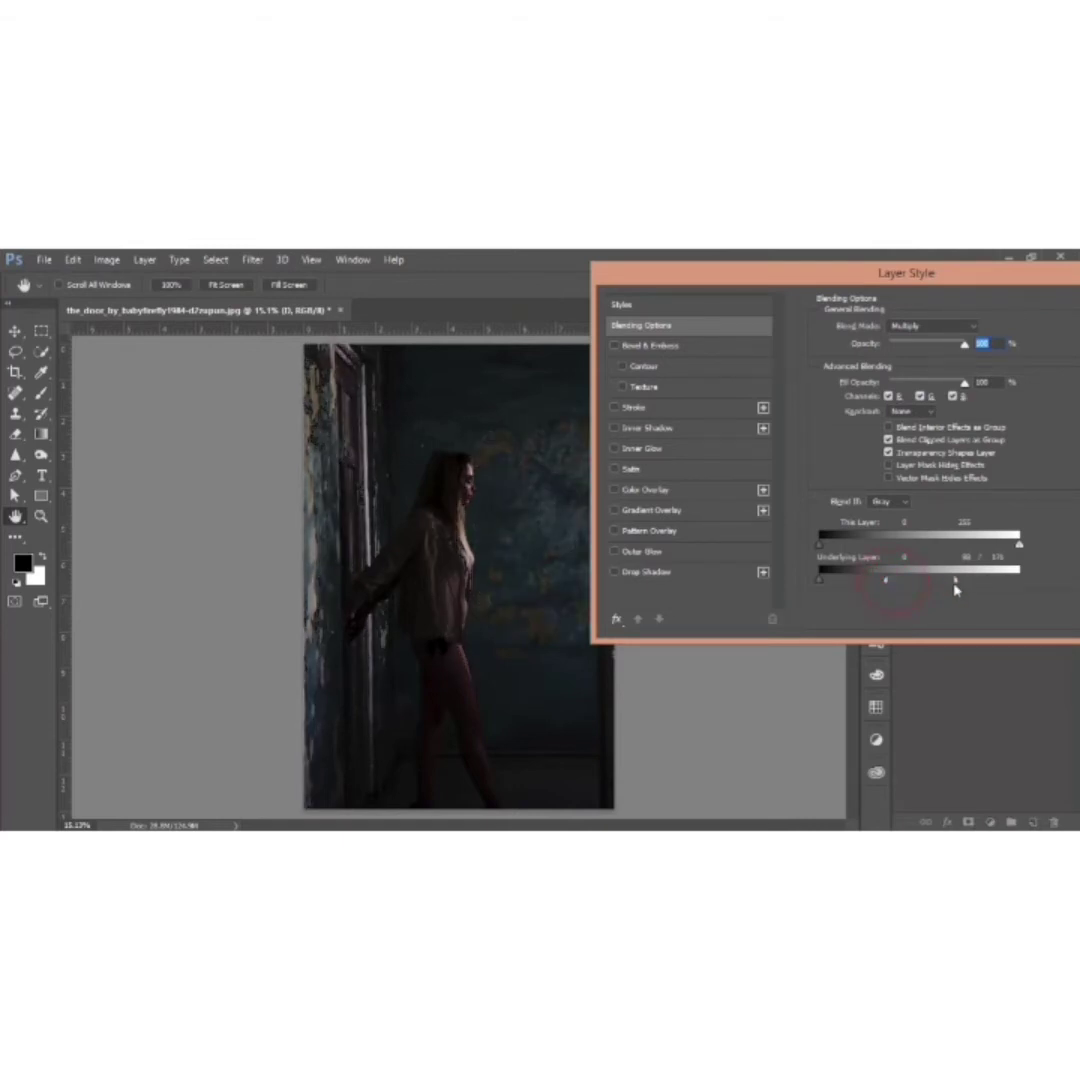
drag(887, 585, 848, 585)
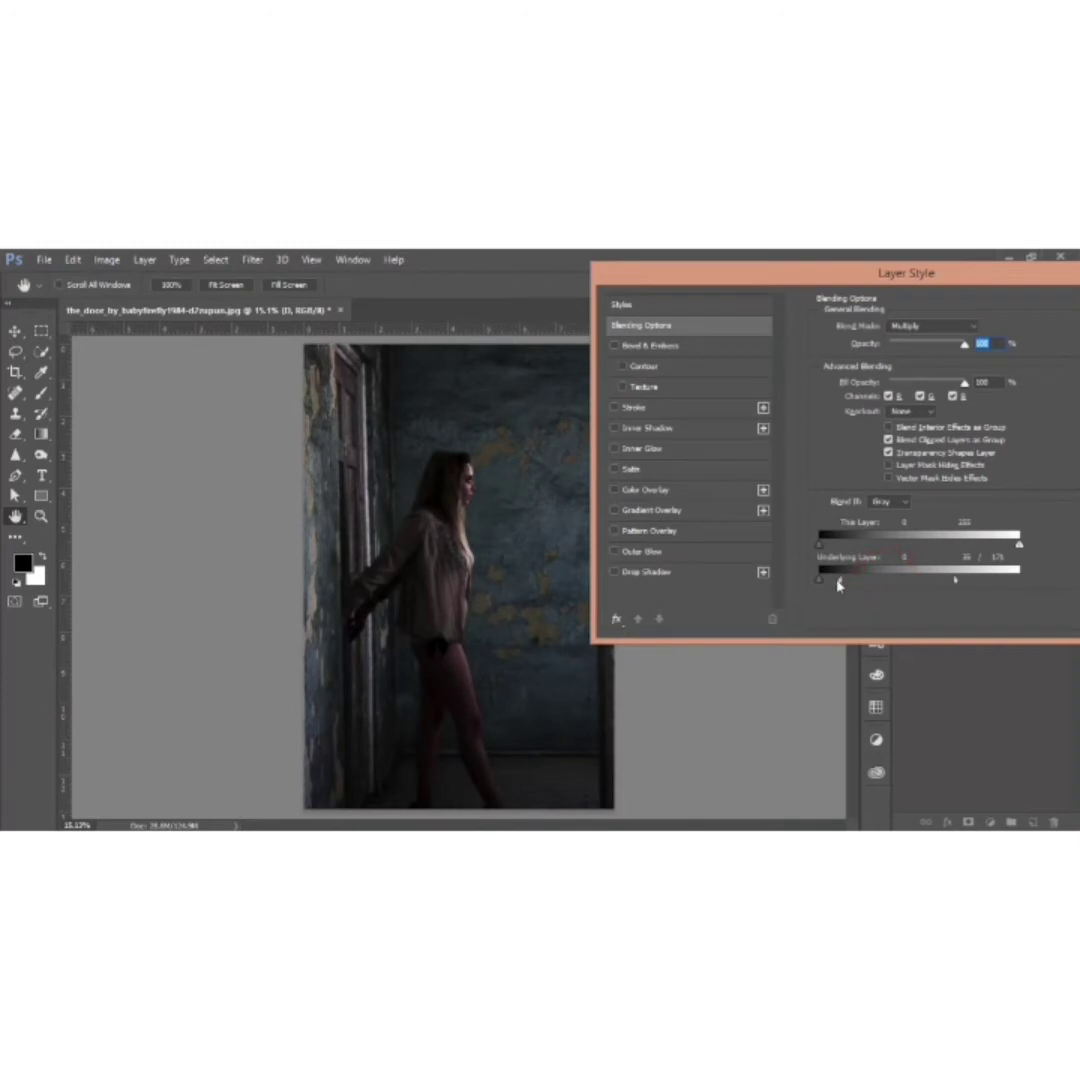
drag(963, 280, 640, 322)
click(818, 352)
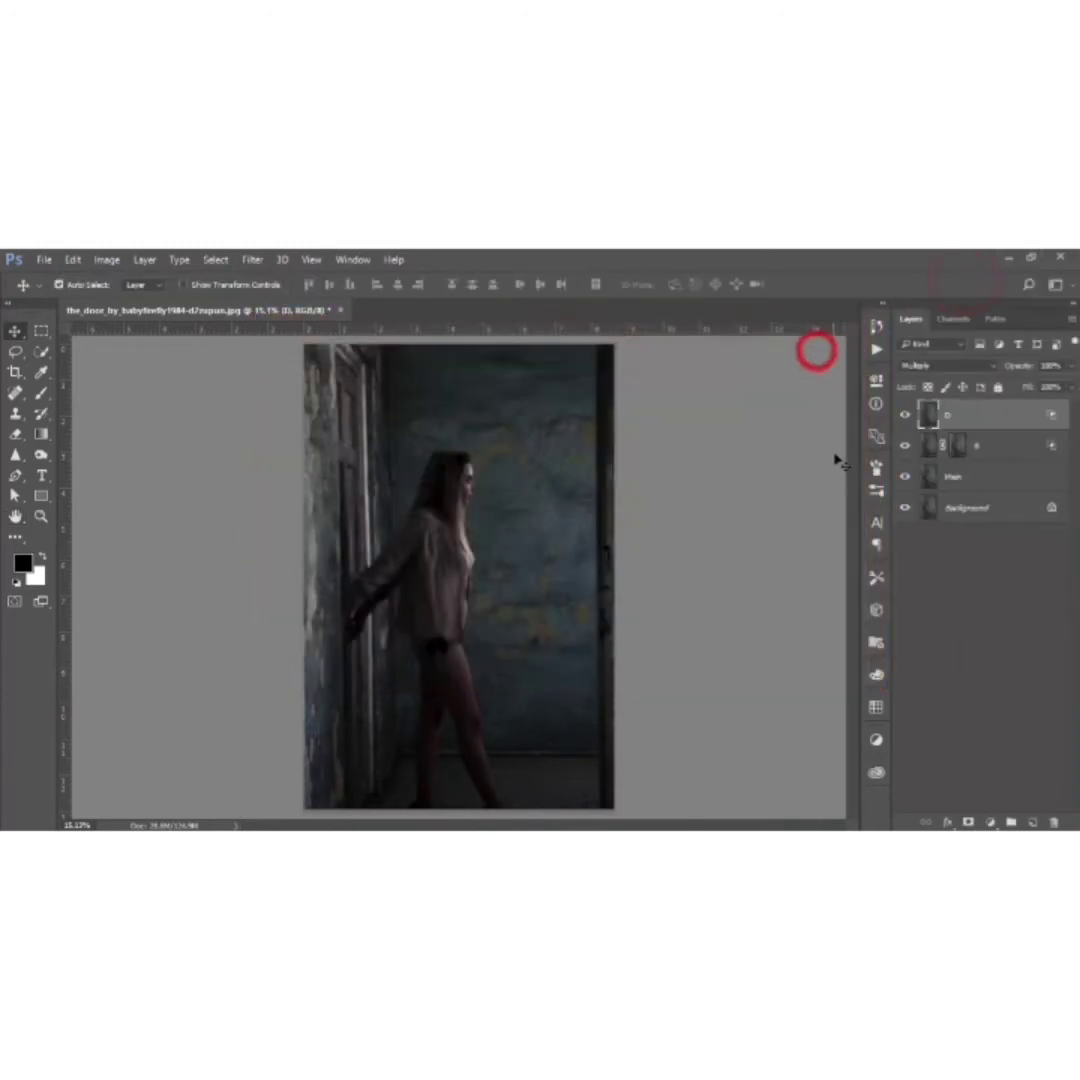
double_click(1051, 447)
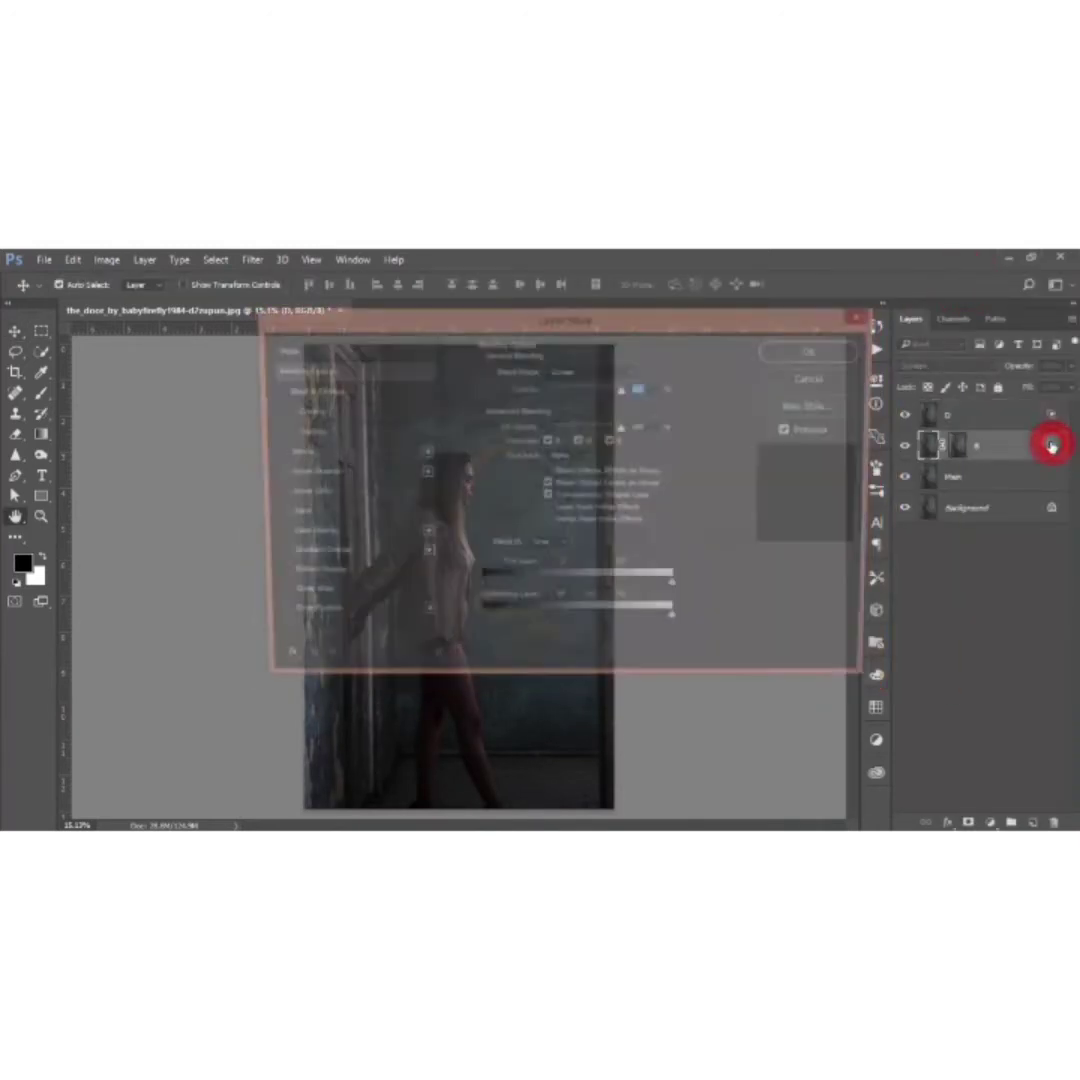
drag(628, 330, 450, 380)
click(681, 366)
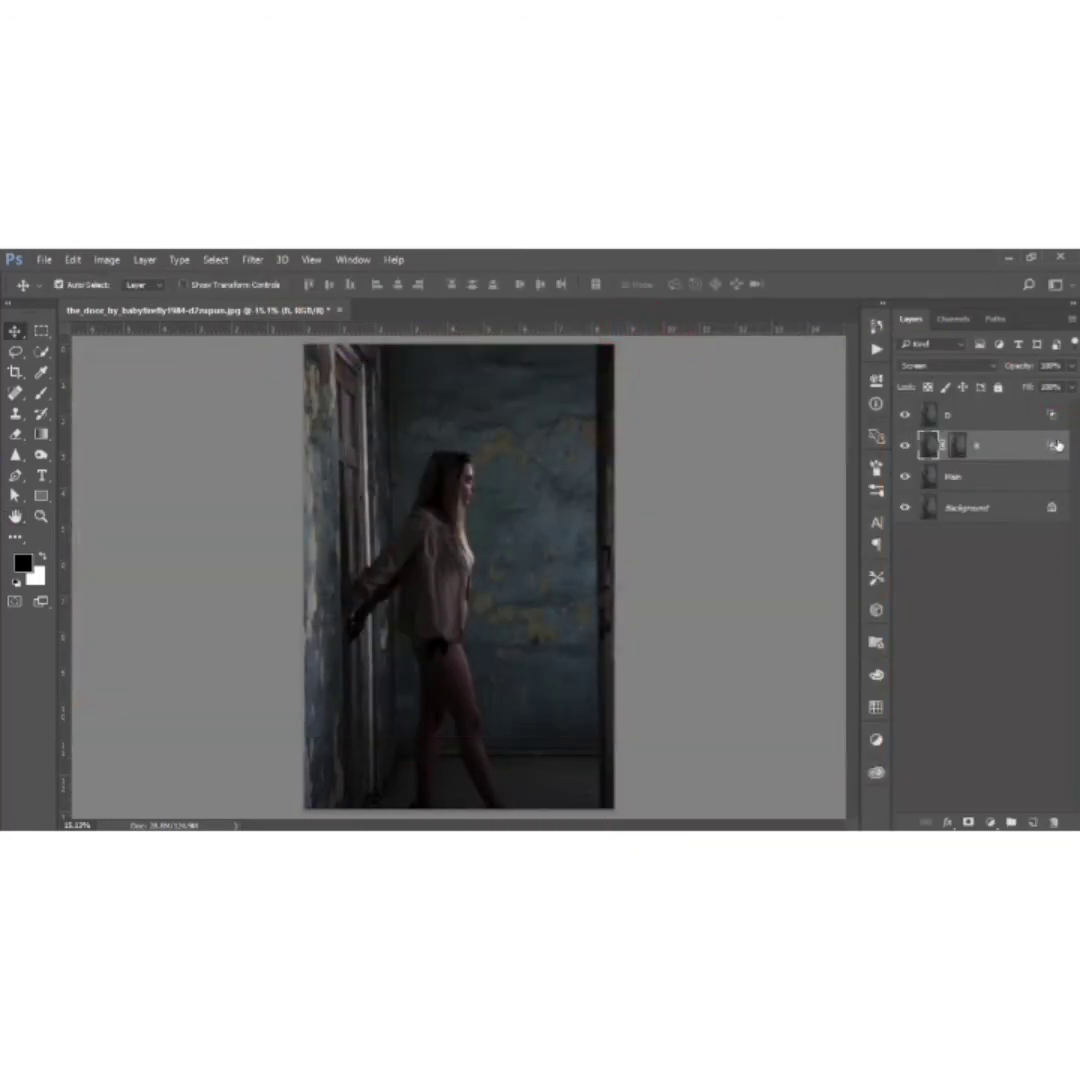
double_click(1051, 447)
drag(420, 364, 365, 452)
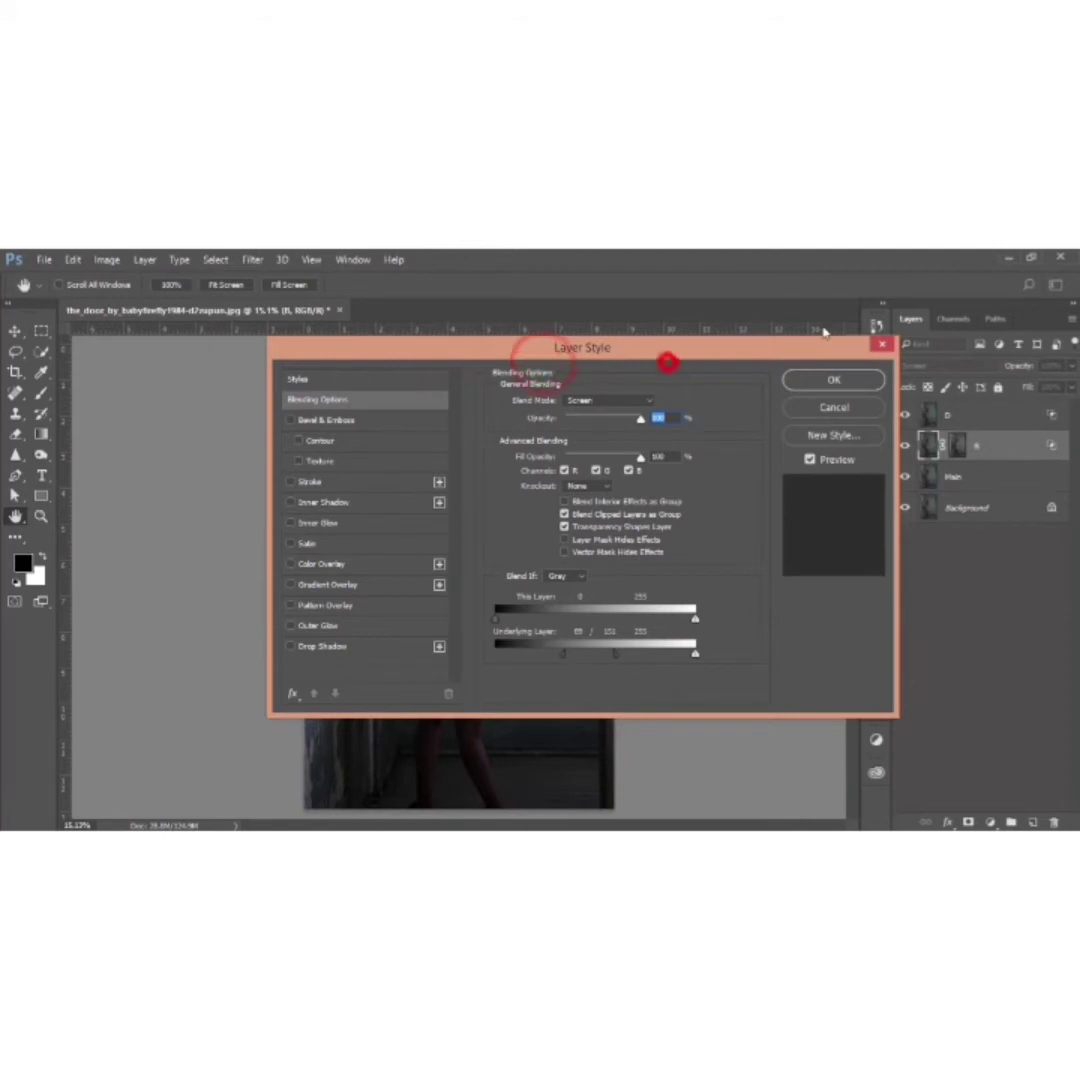
drag(670, 360, 590, 355)
click(819, 381)
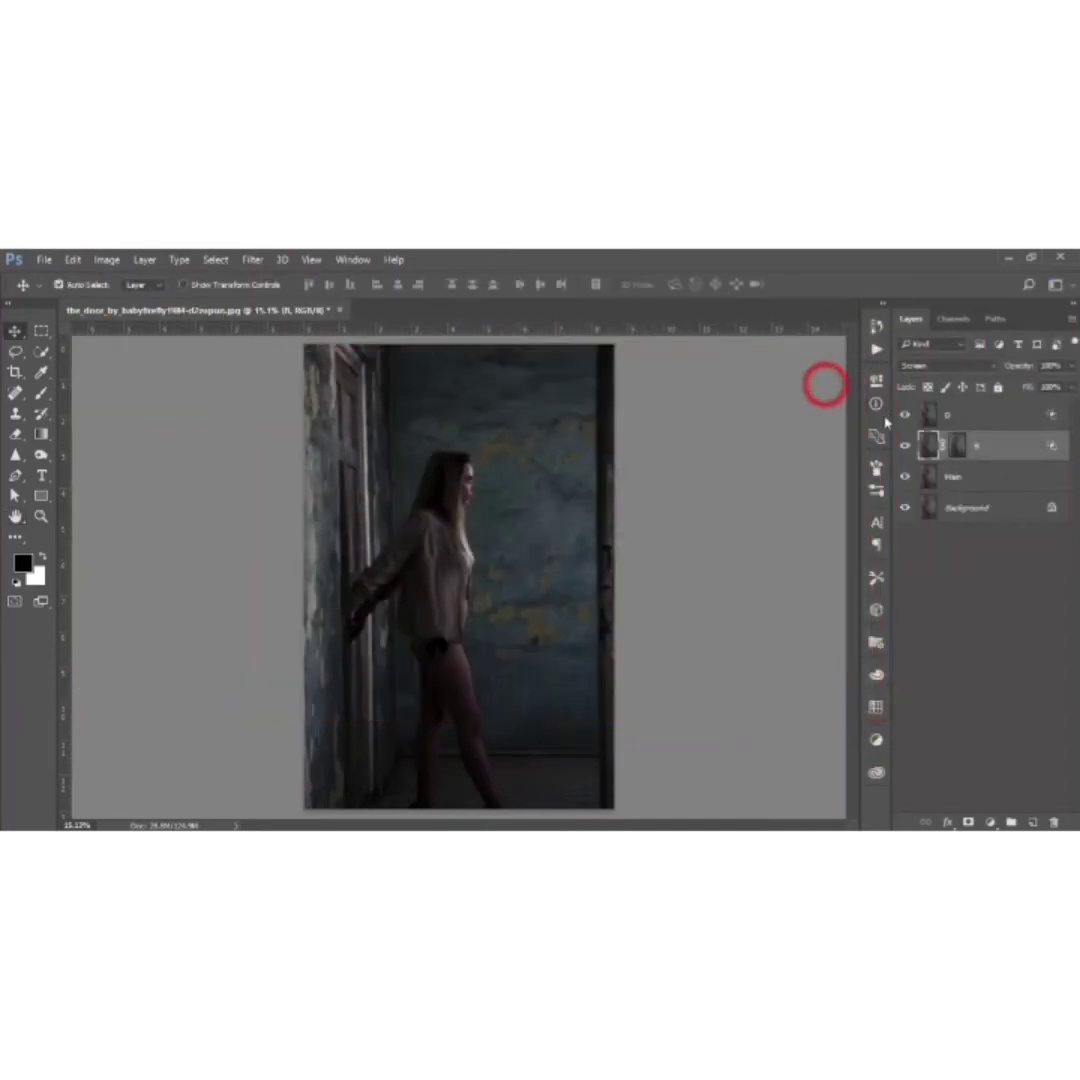
click(964, 424)
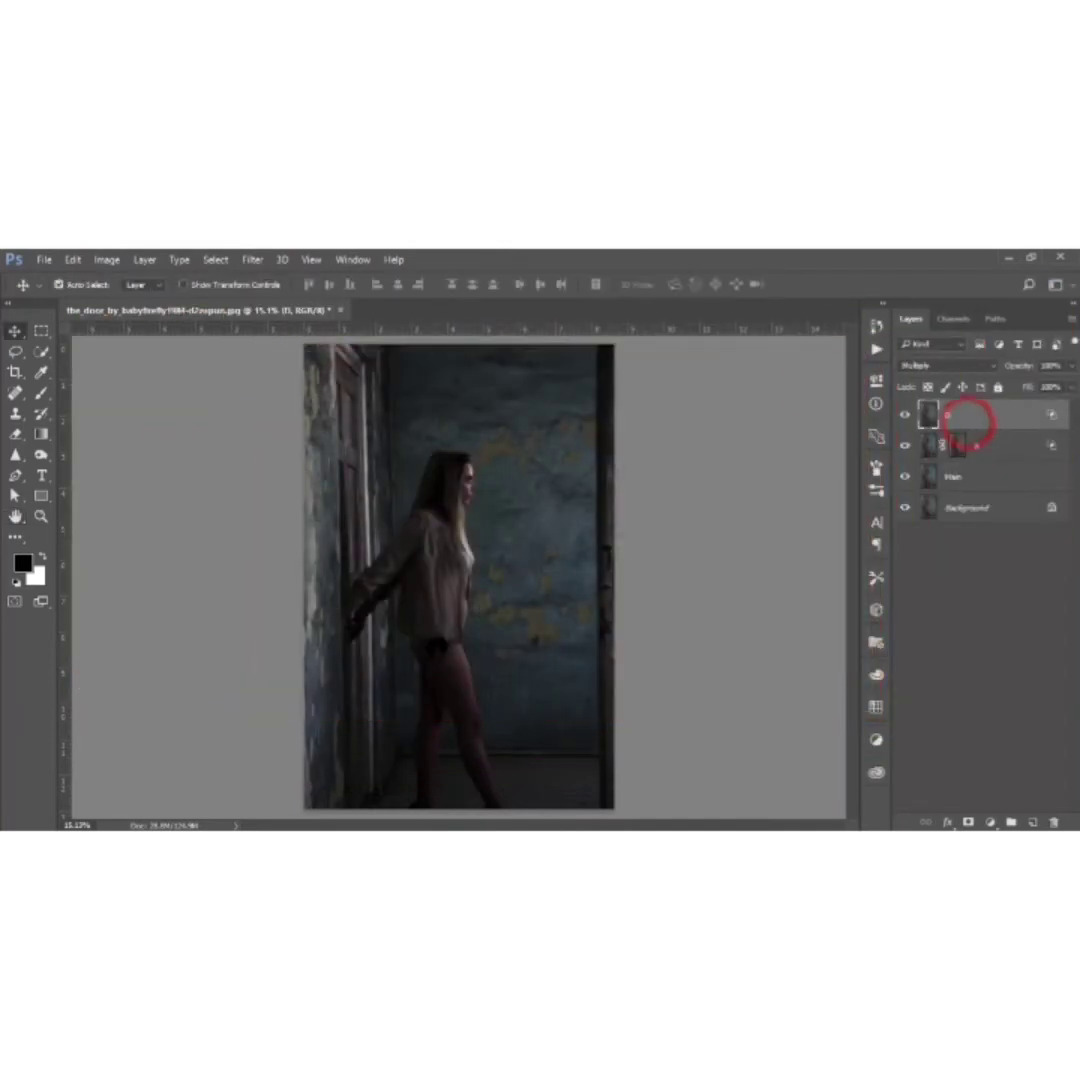
Step: Add a mask to layer D and fill it with the inverted image via Apply Image
click(969, 822)
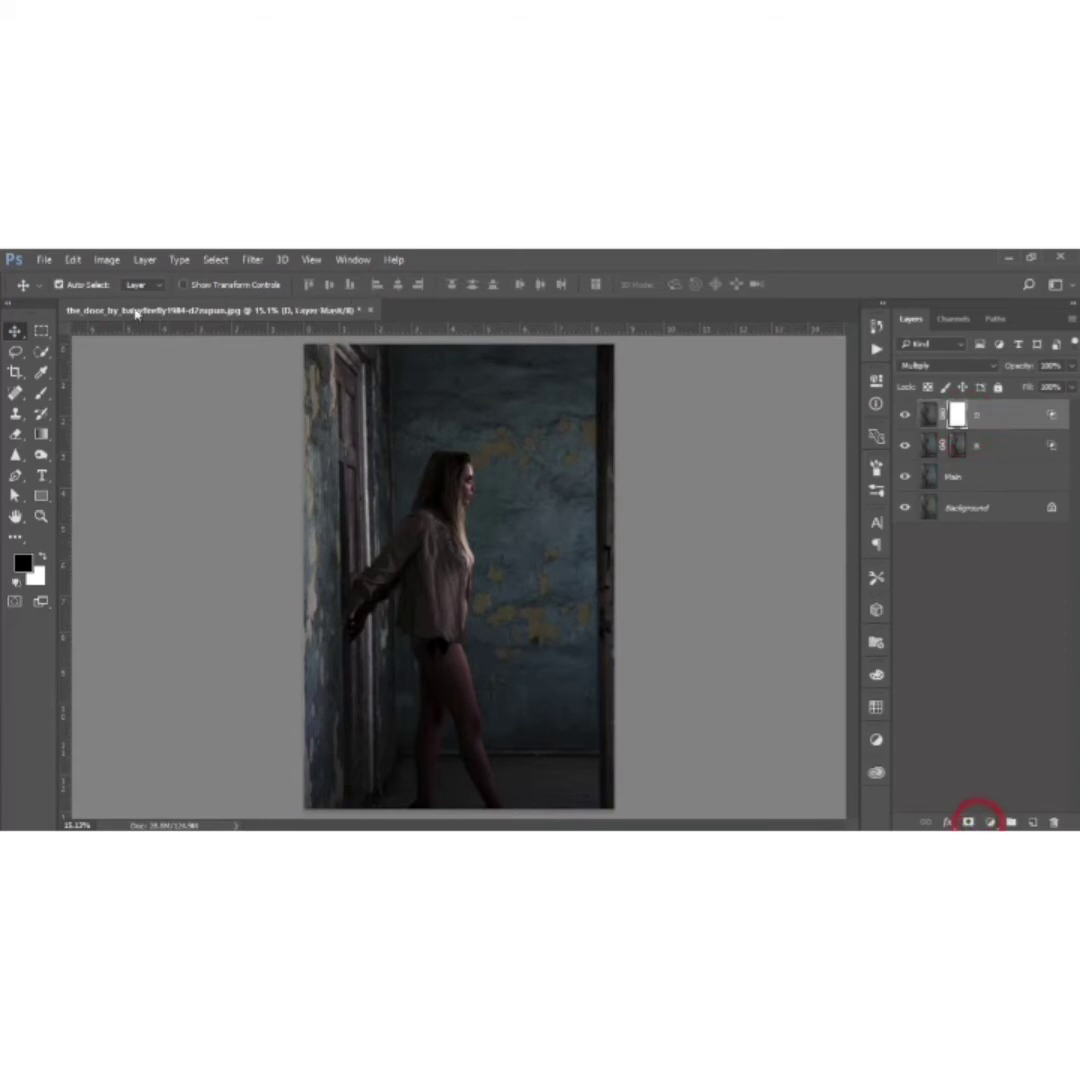
click(106, 260)
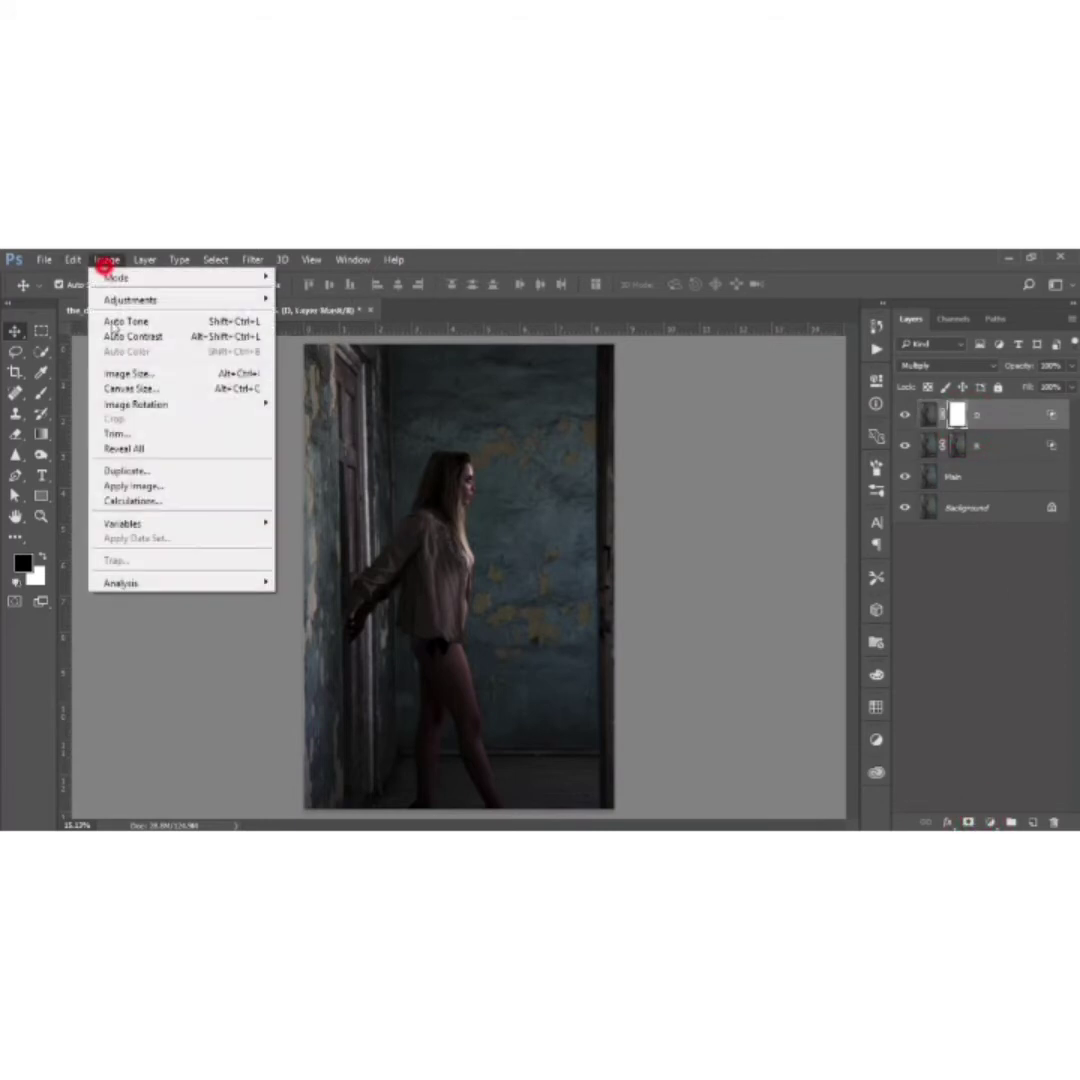
click(153, 487)
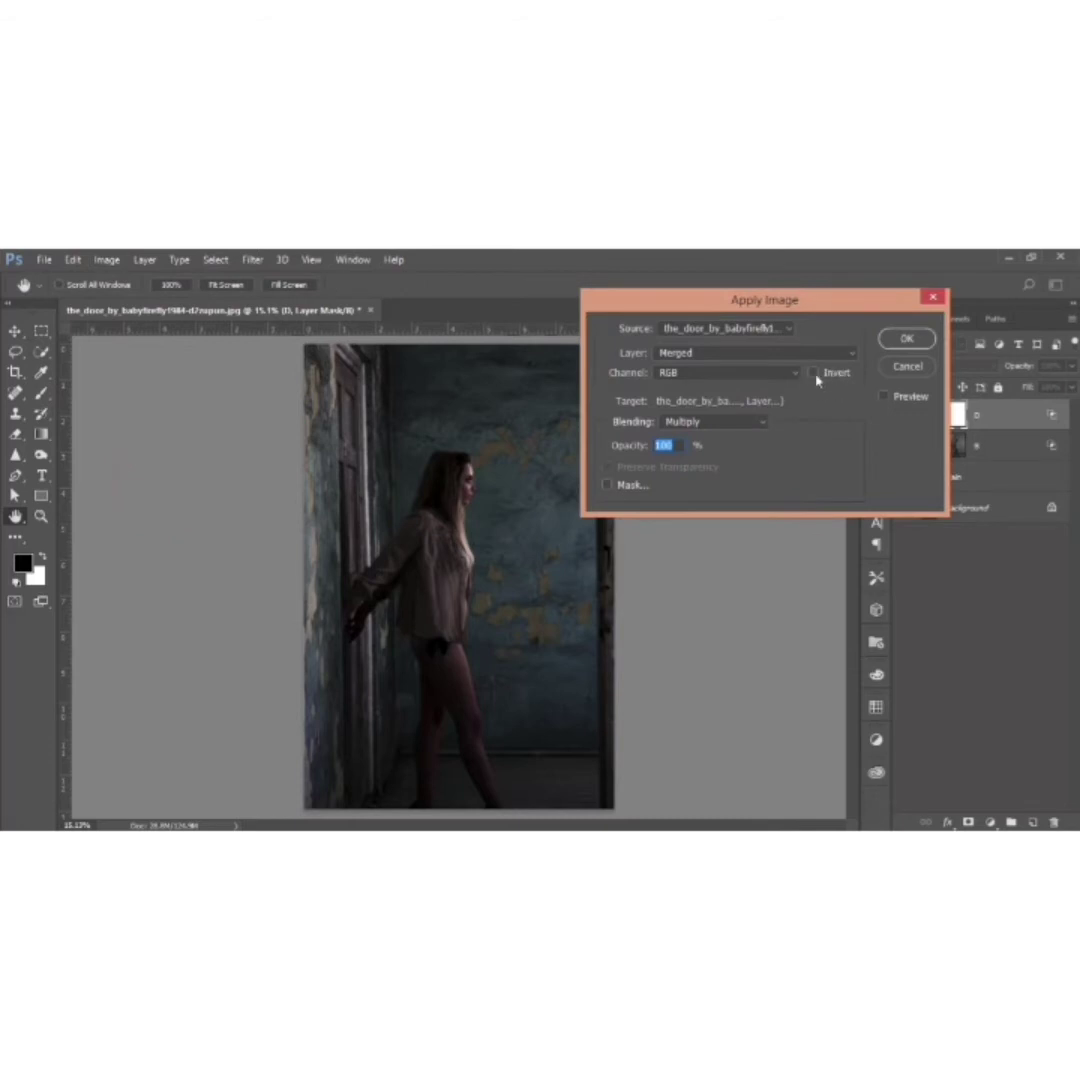
click(814, 374)
click(907, 339)
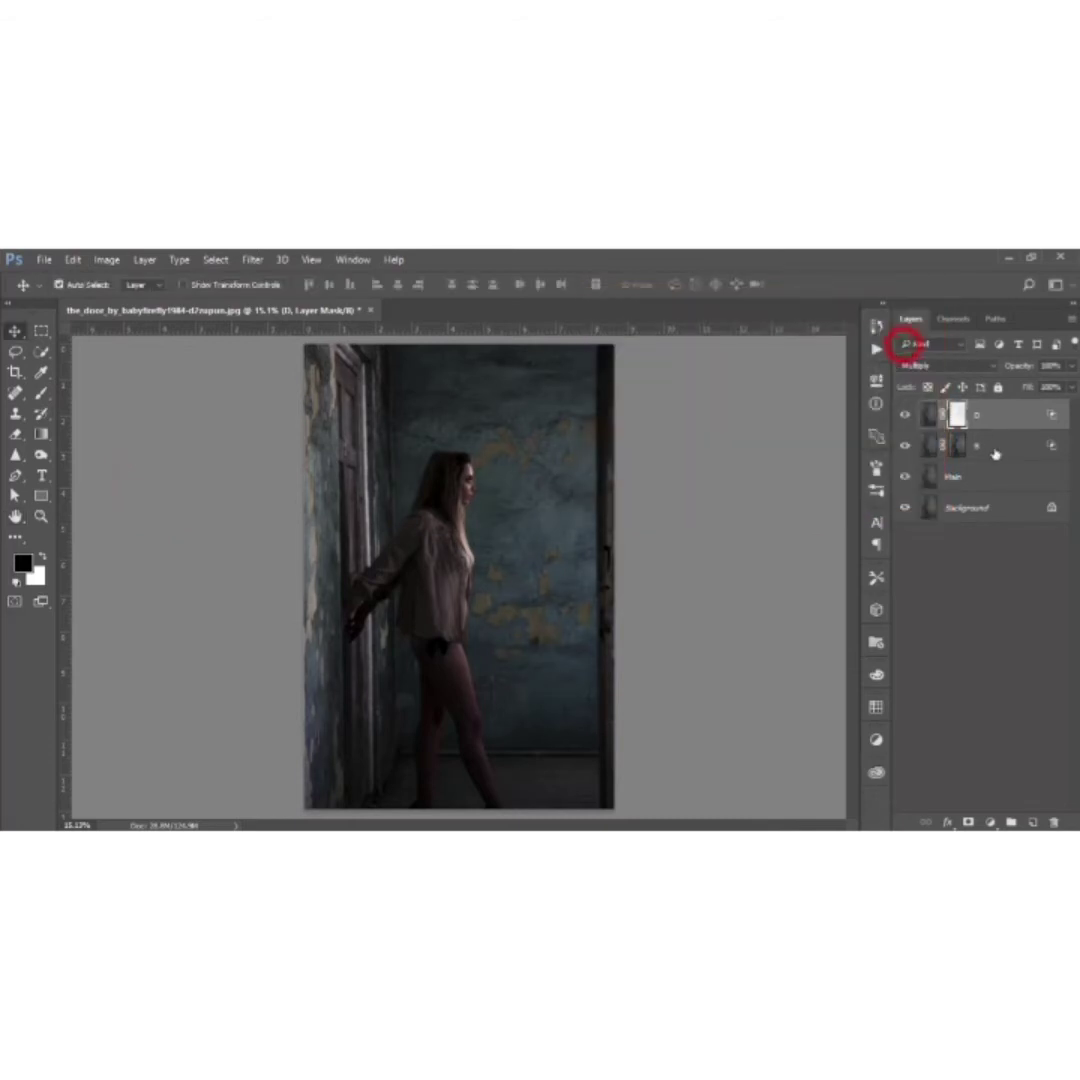
Step: Group layers D and B into Group 1 and add a mask to the group
shift+click(997, 450)
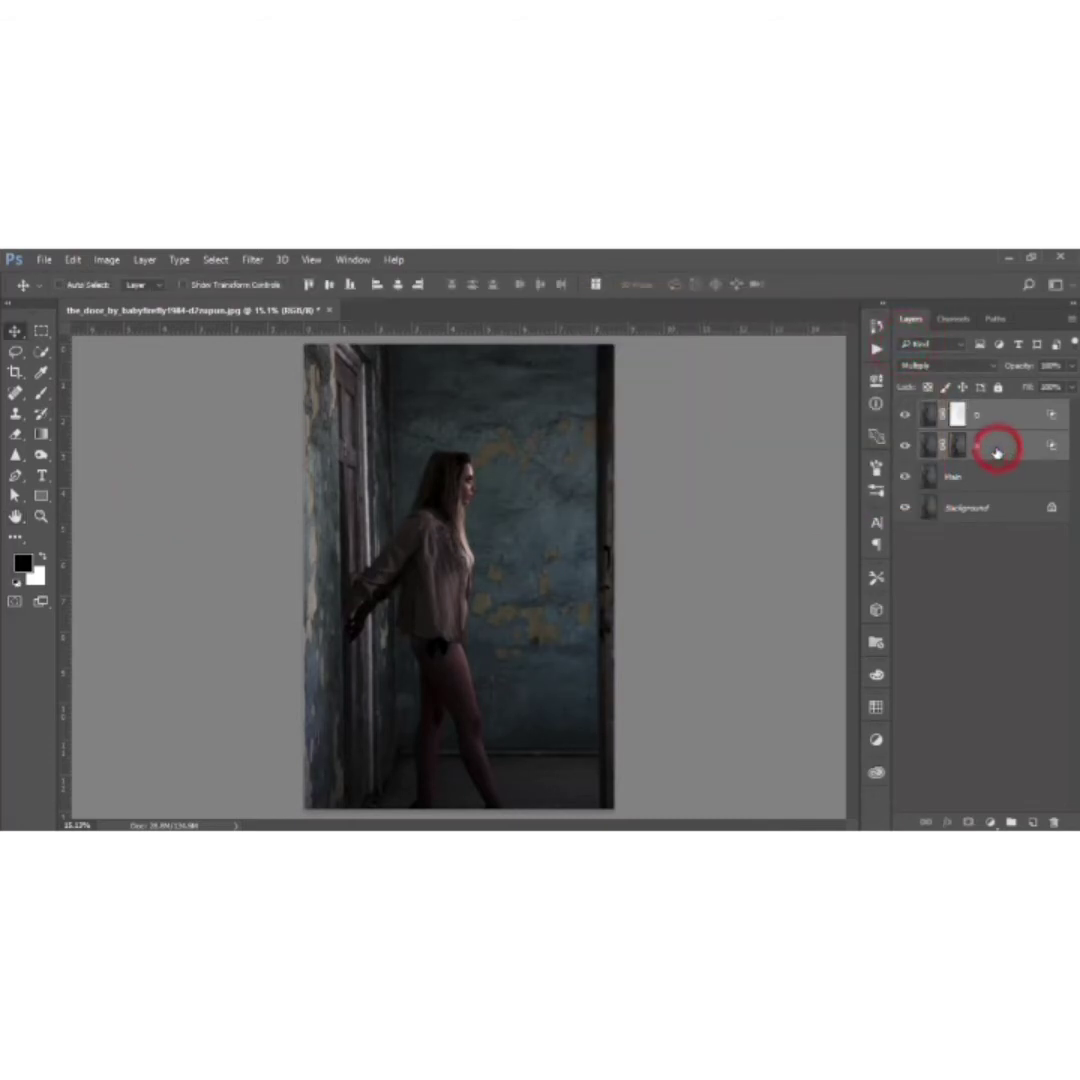
key(ctrl+g)
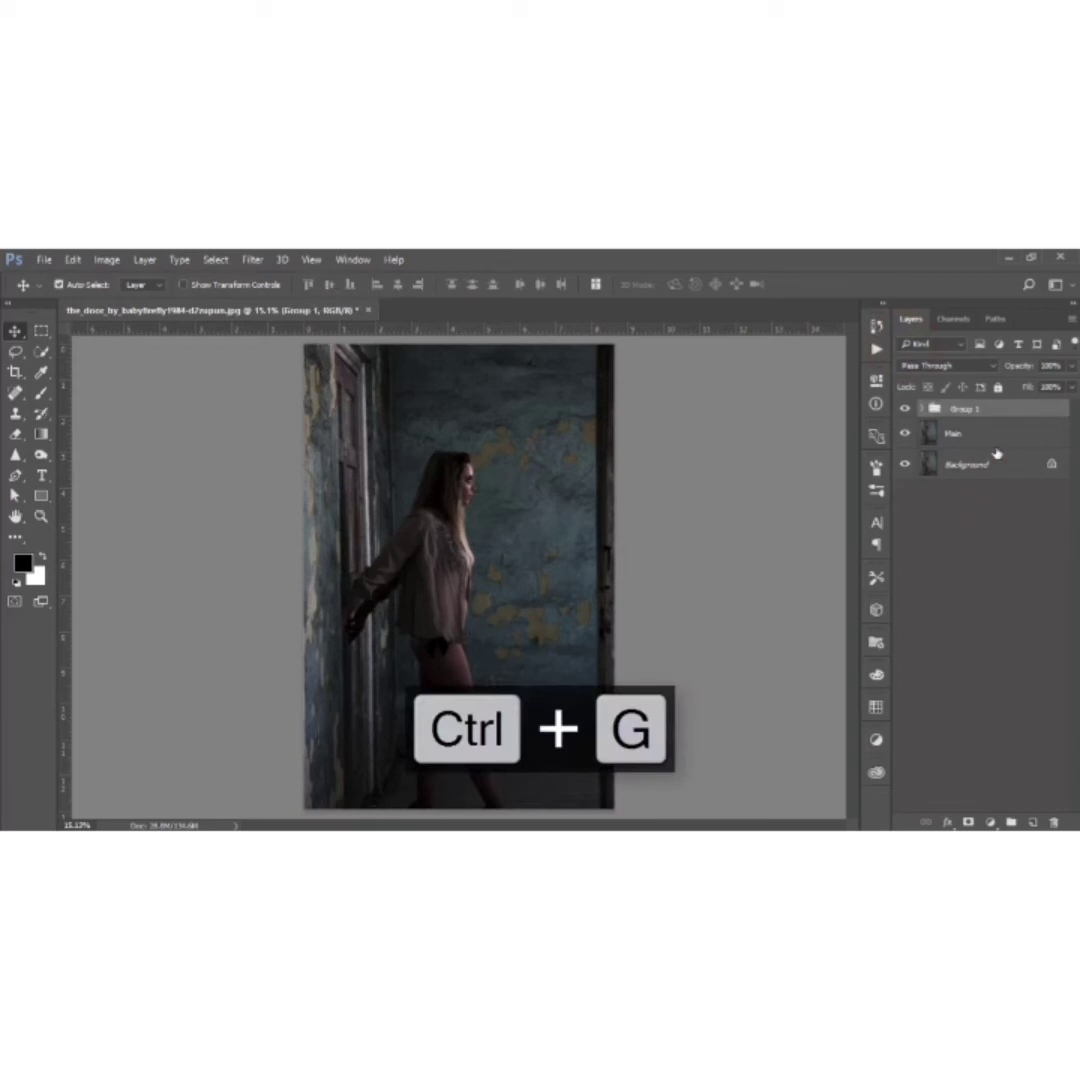
click(969, 822)
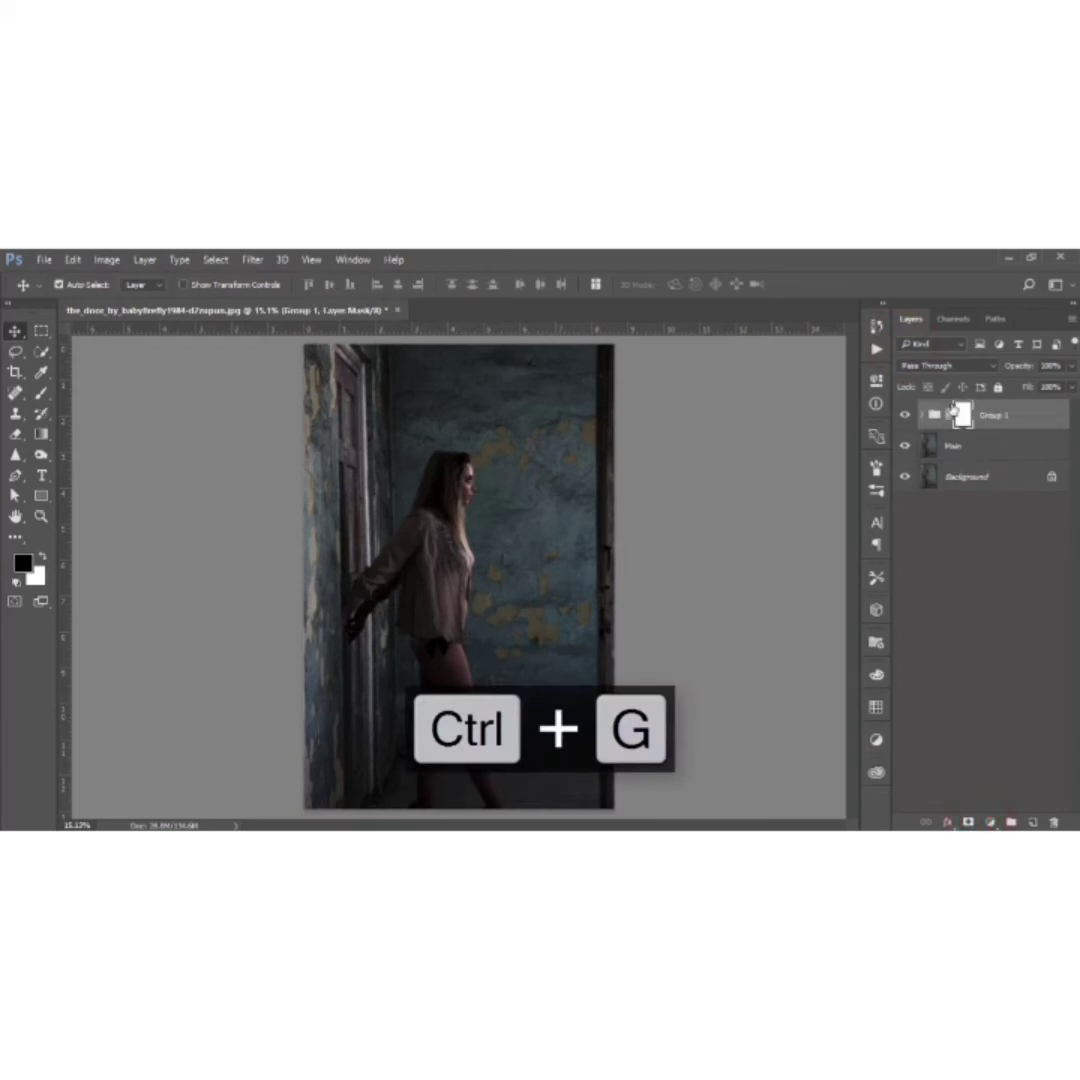
Step: Apply the inverted image to Group 1's mask and toggle the group to compare
click(107, 260)
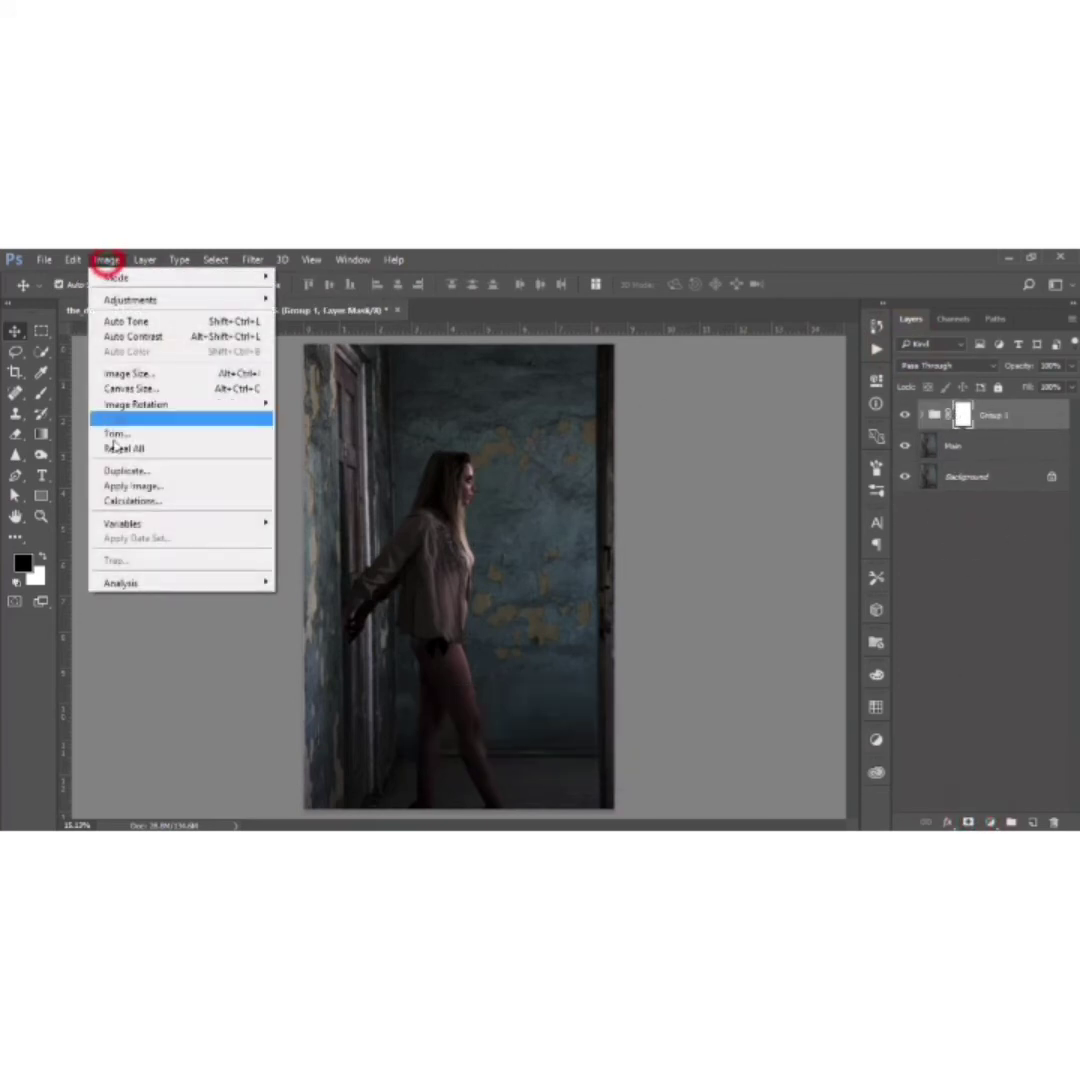
click(124, 484)
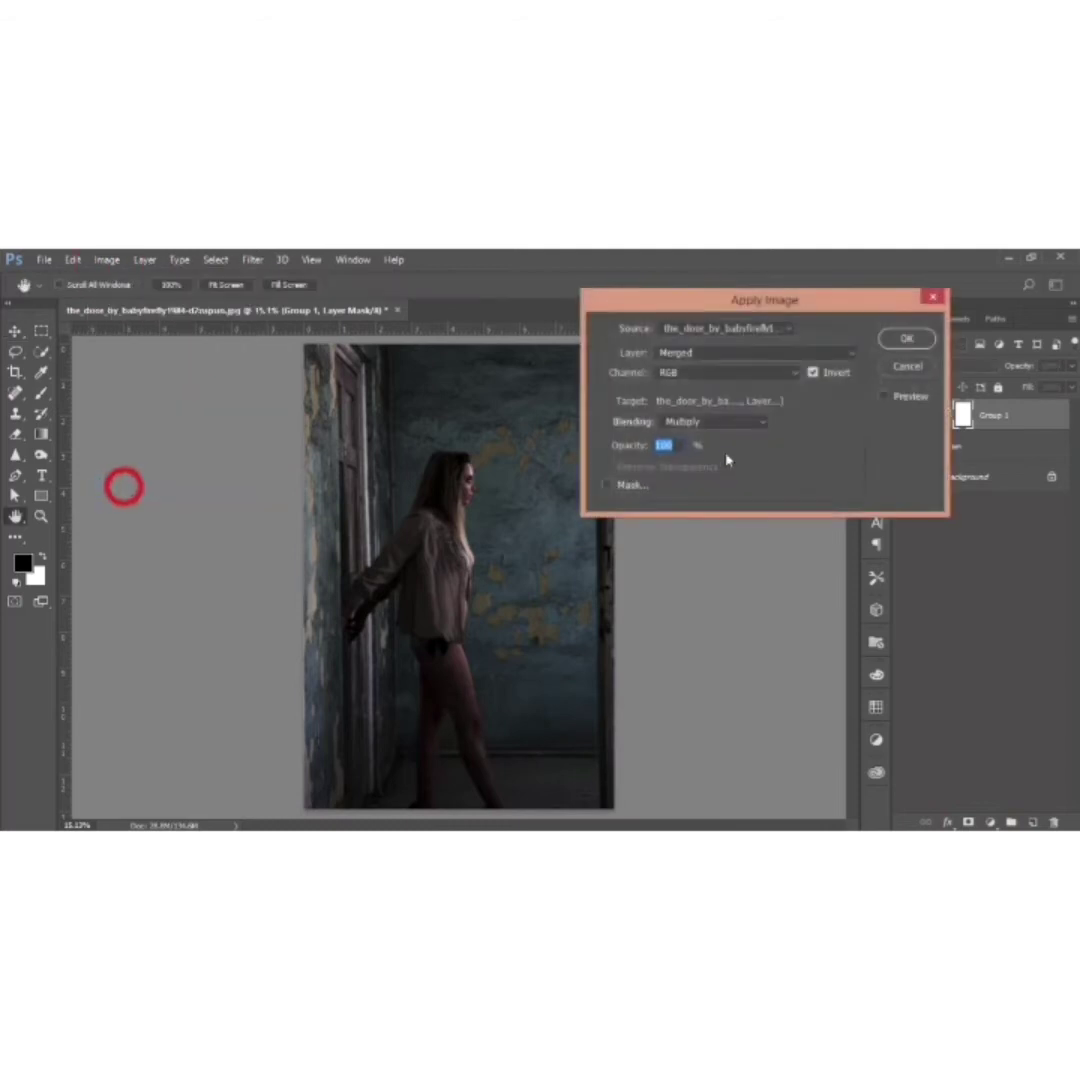
click(814, 373)
click(904, 338)
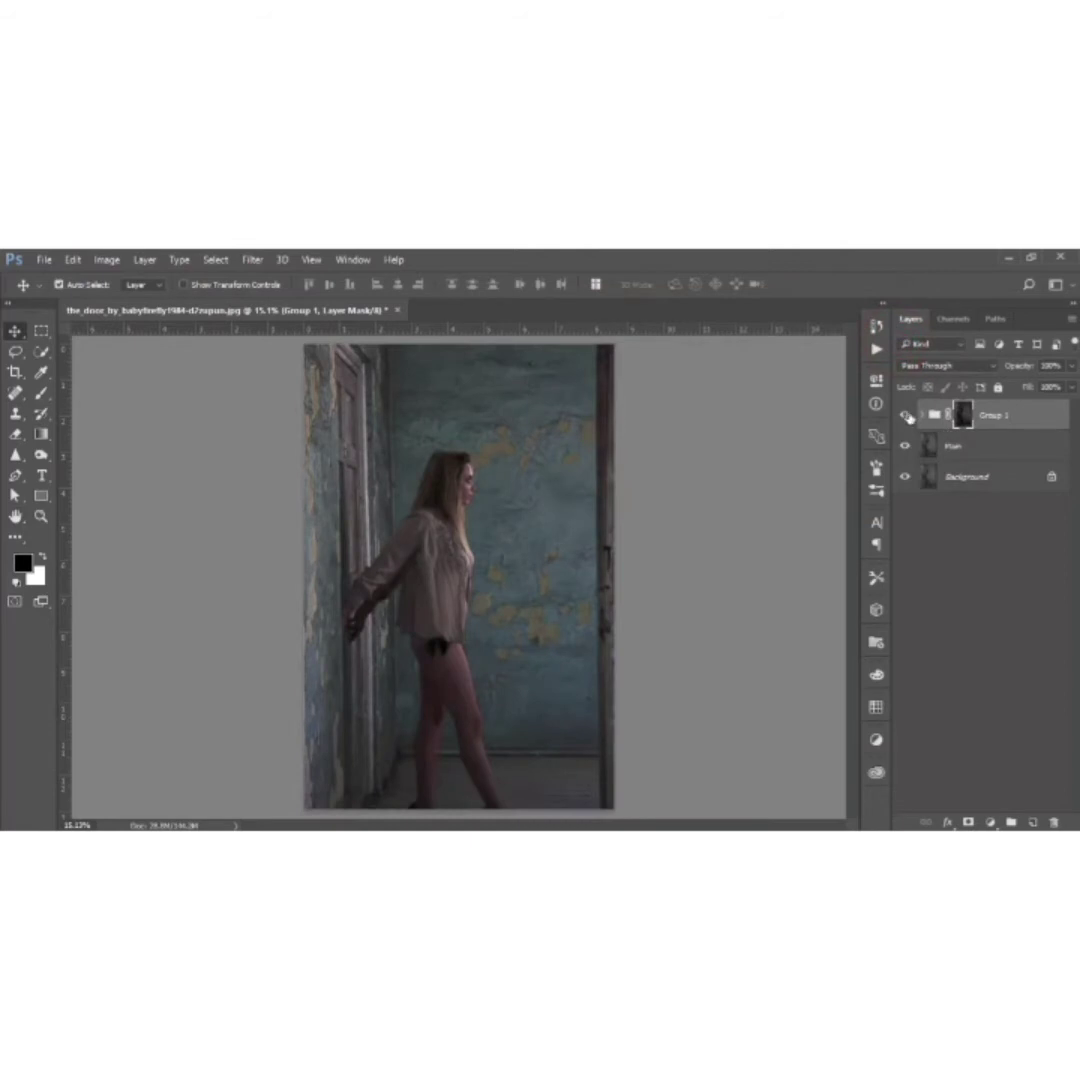
click(907, 416)
click(725, 503)
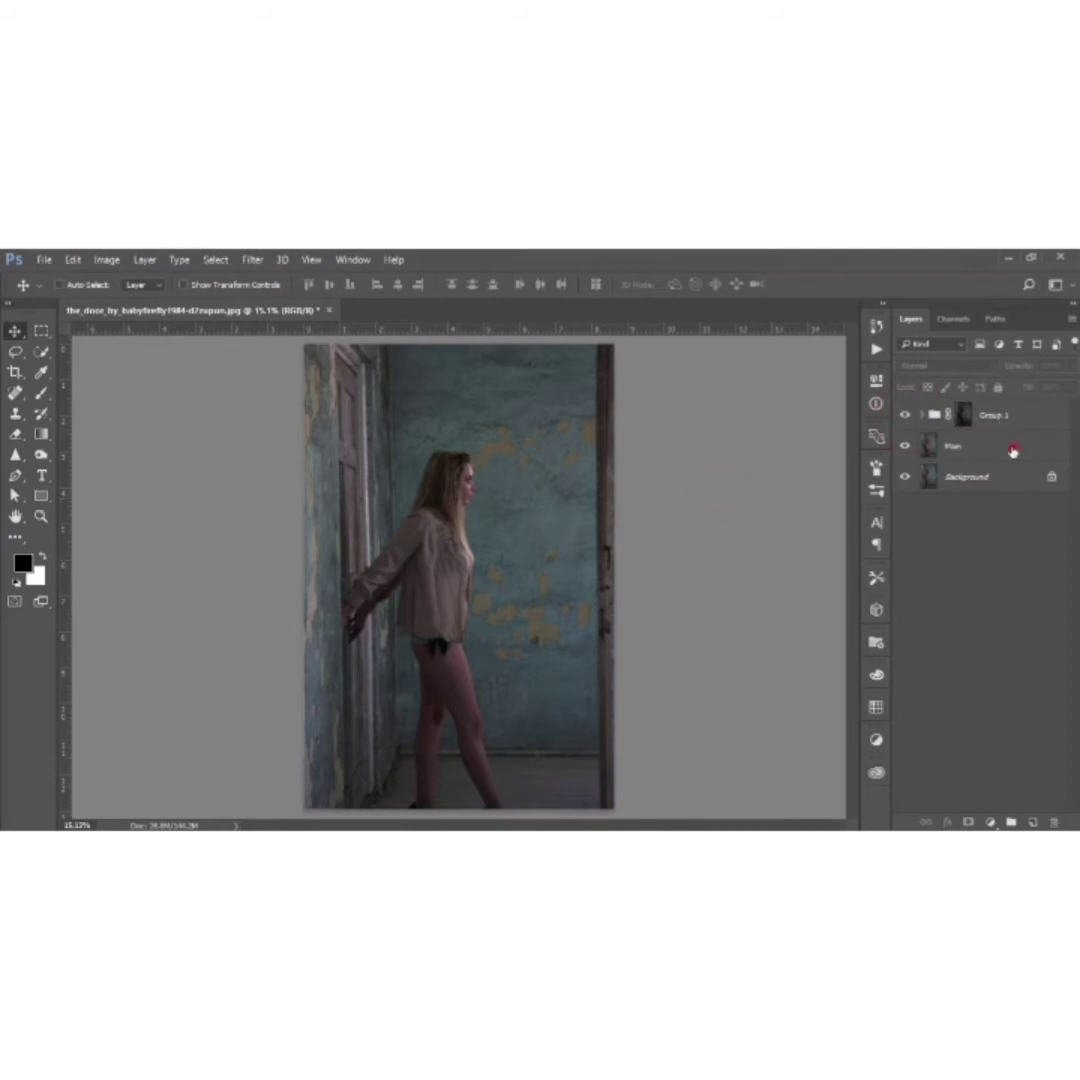
Step: Group Plain and Group 1 together into a new group
click(1012, 449)
shift+click(1029, 415)
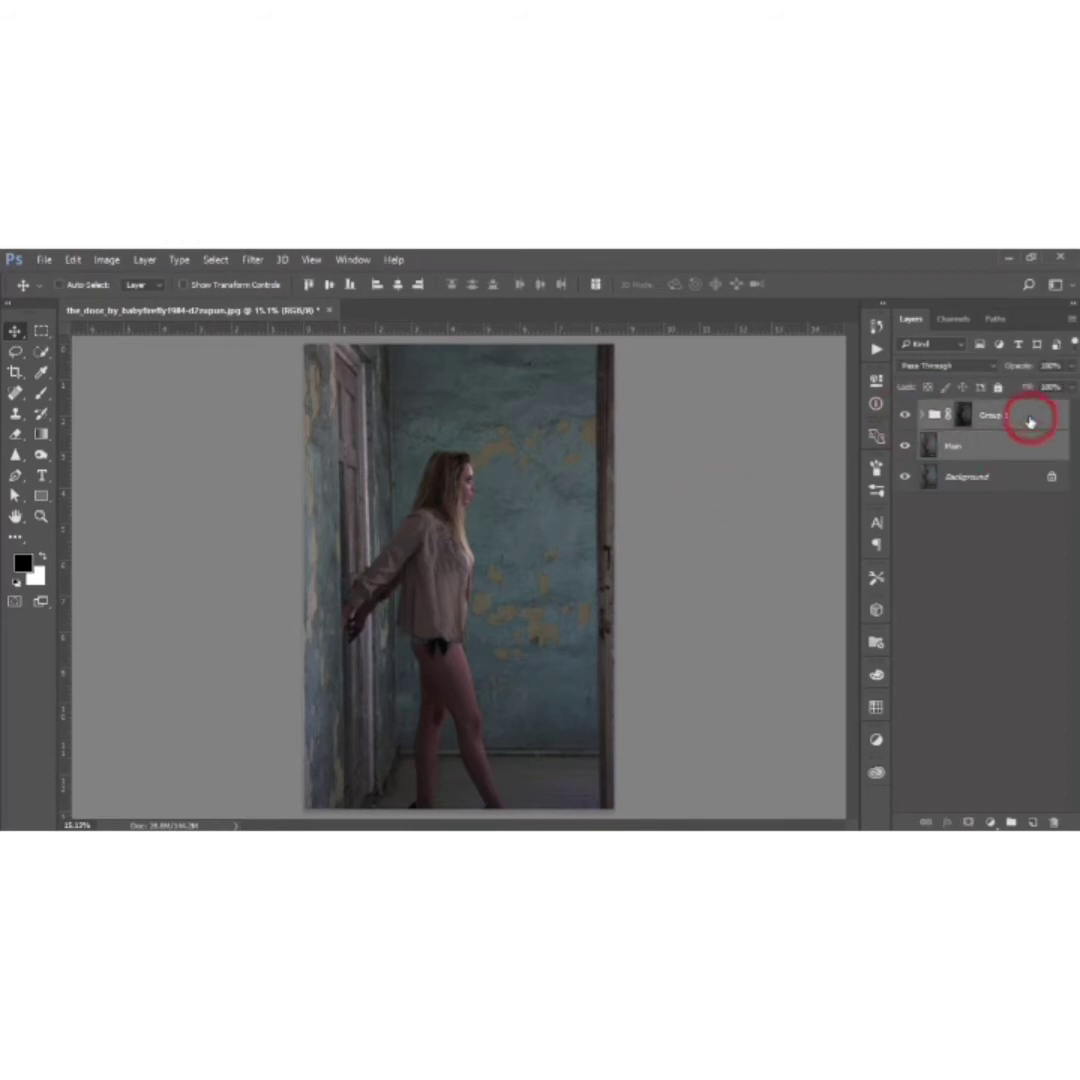
key(ctrl+g)
Step: Stamp all visible layers onto a new Layer 1, leaving Camera Raw unapplied
key(ctrl+shift+alt+e)
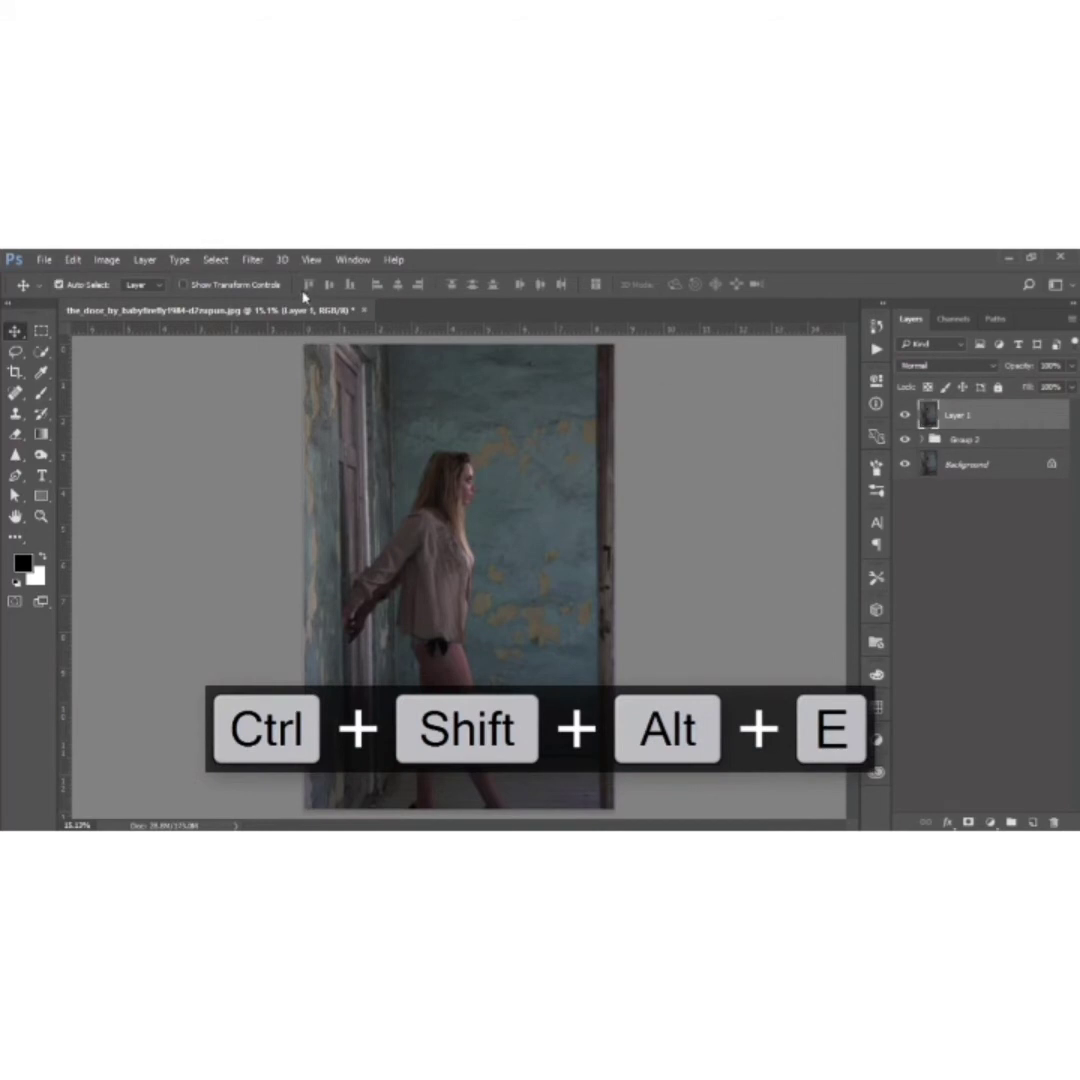
click(253, 262)
click(277, 350)
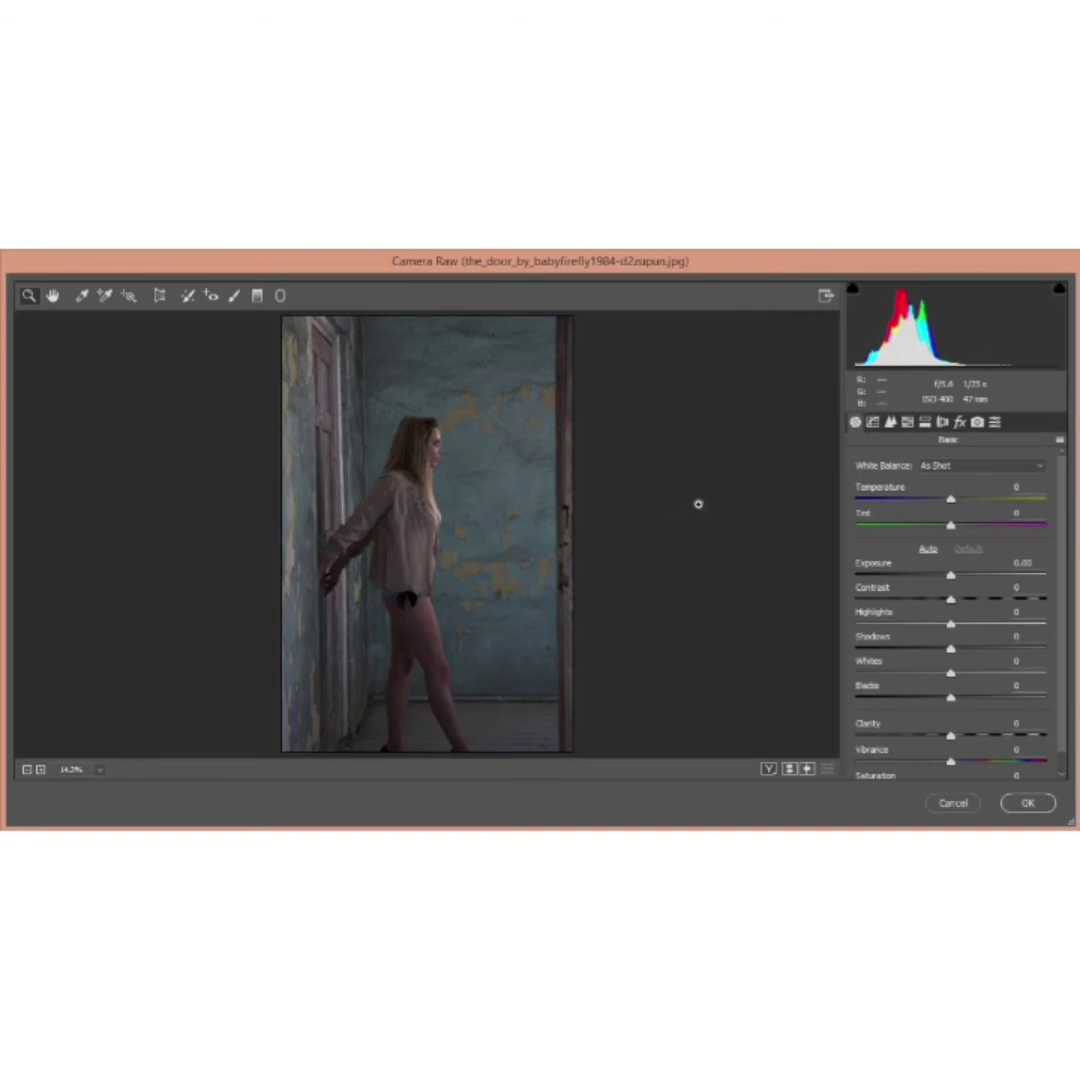
key(Escape)
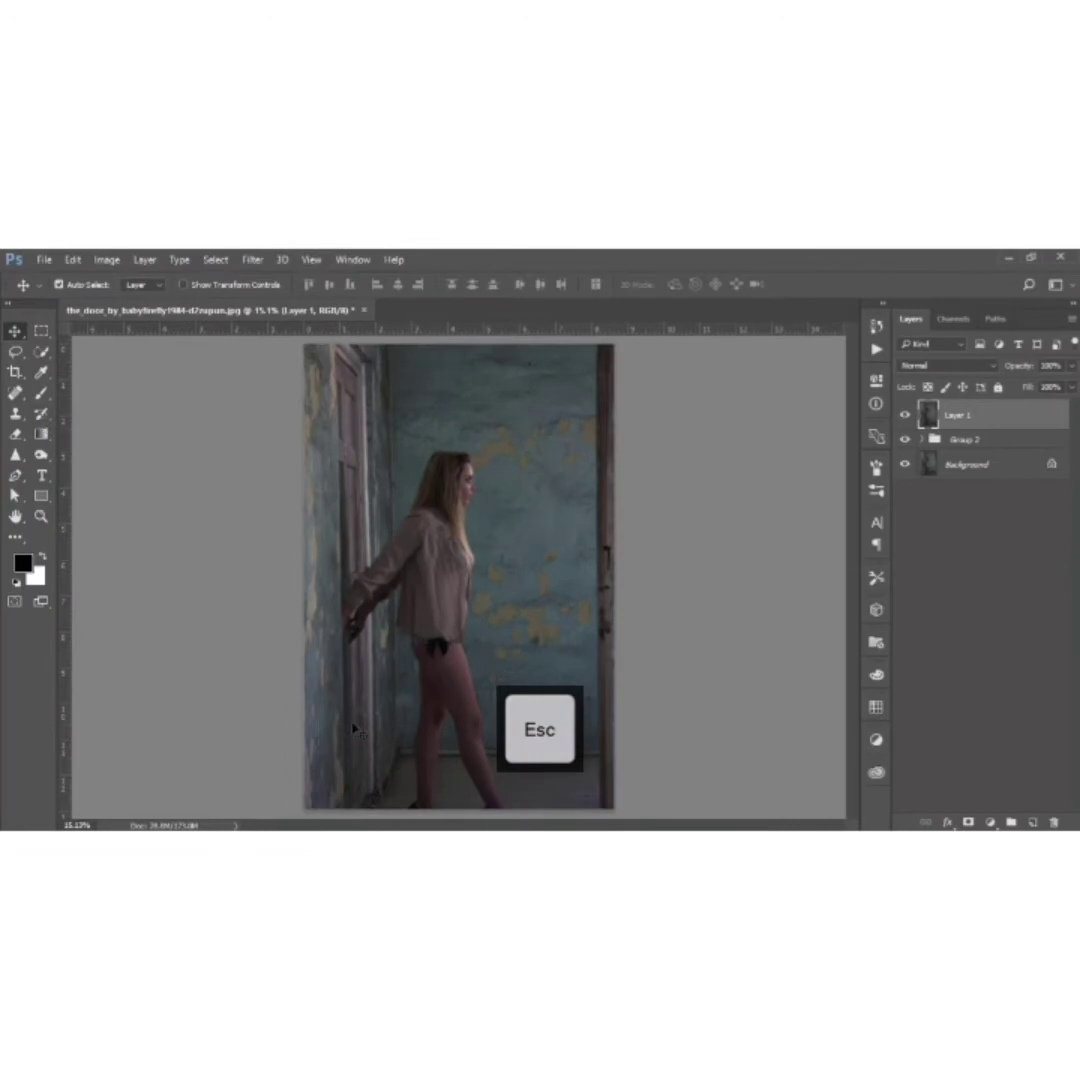
Step: Crop the frame tighter, raising the bottom edge to the woman's thighs, and commit
drag(14, 375, 42, 371)
drag(460, 352, 460, 346)
drag(460, 810, 461, 751)
drag(458, 559, 464, 553)
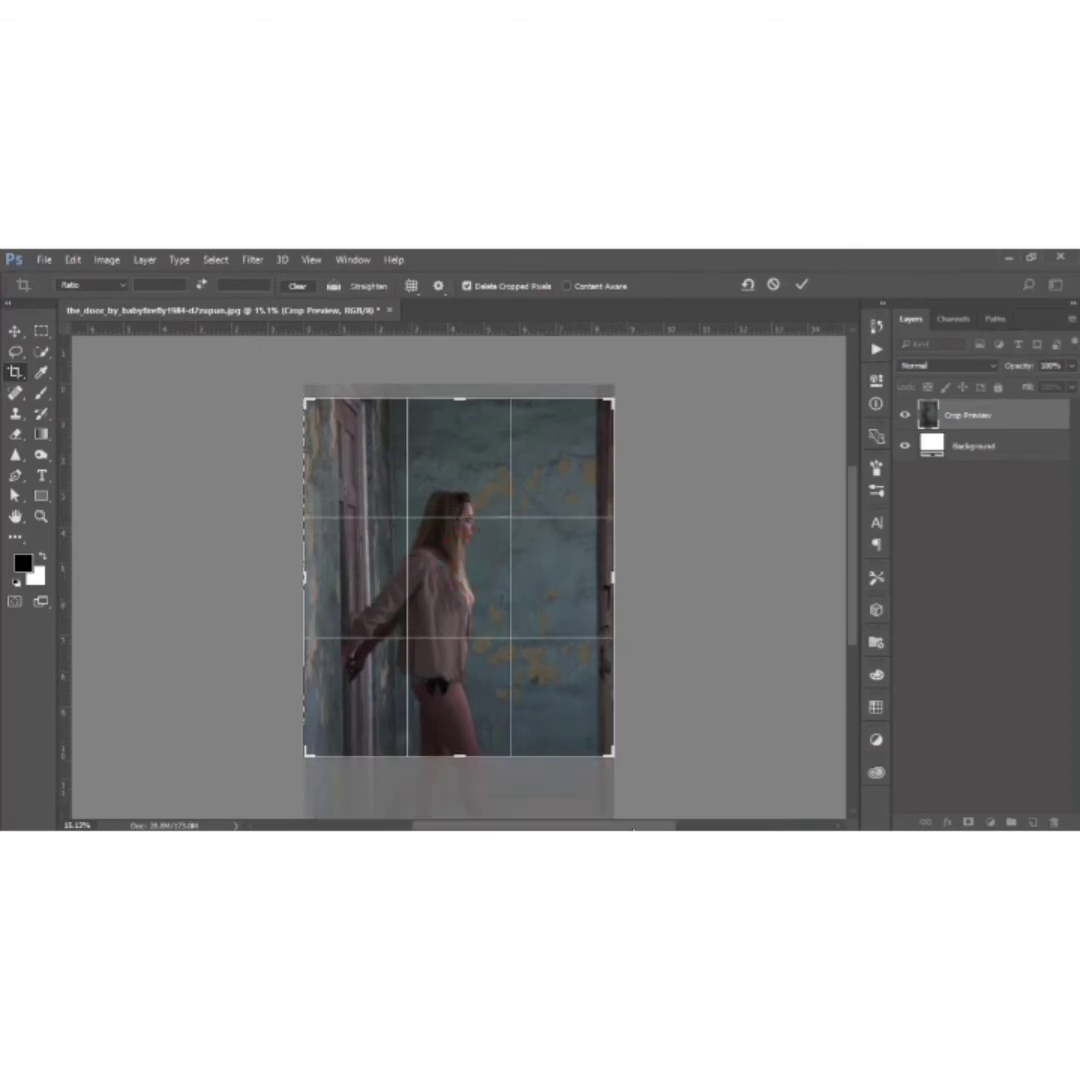
drag(459, 756, 471, 757)
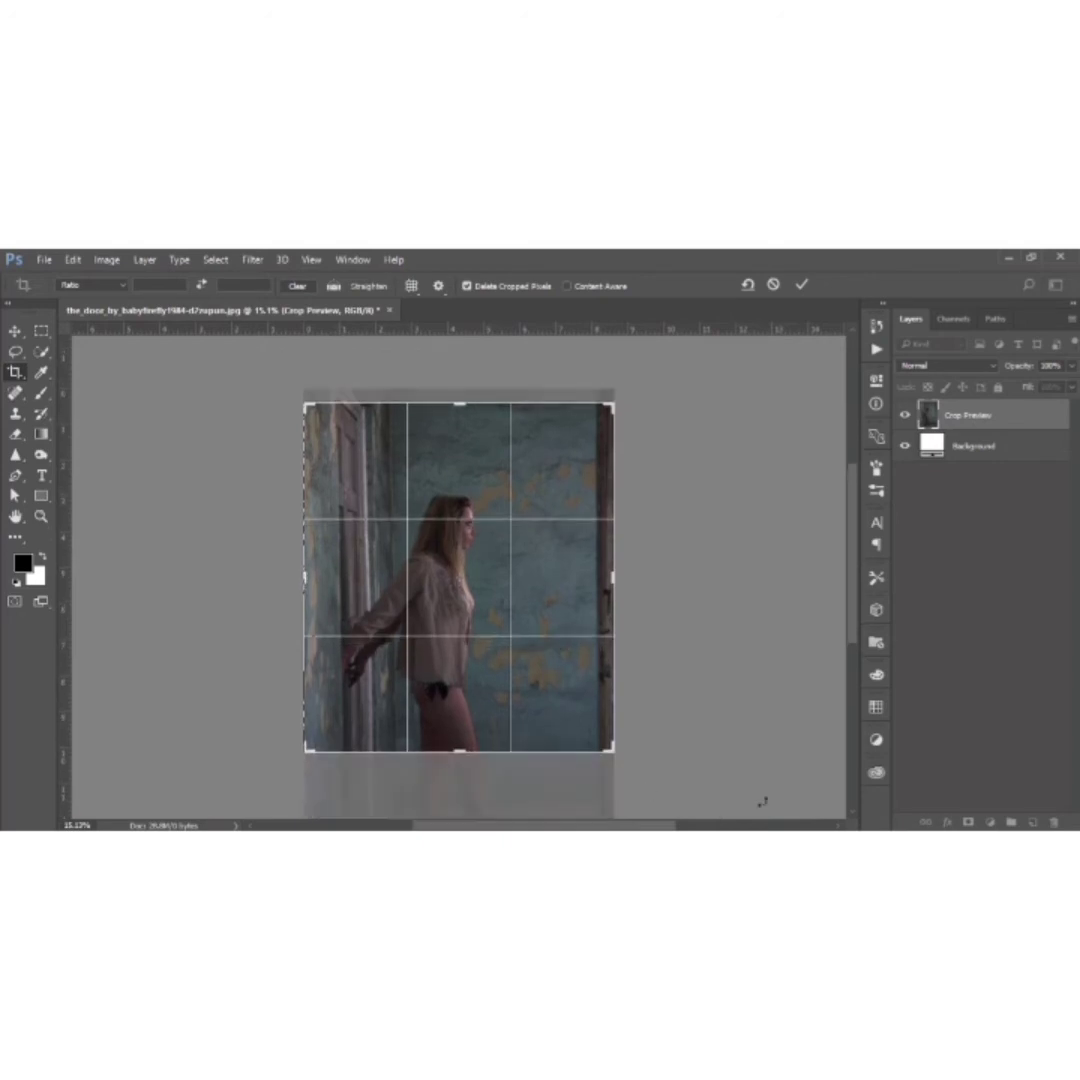
click(801, 284)
click(16, 331)
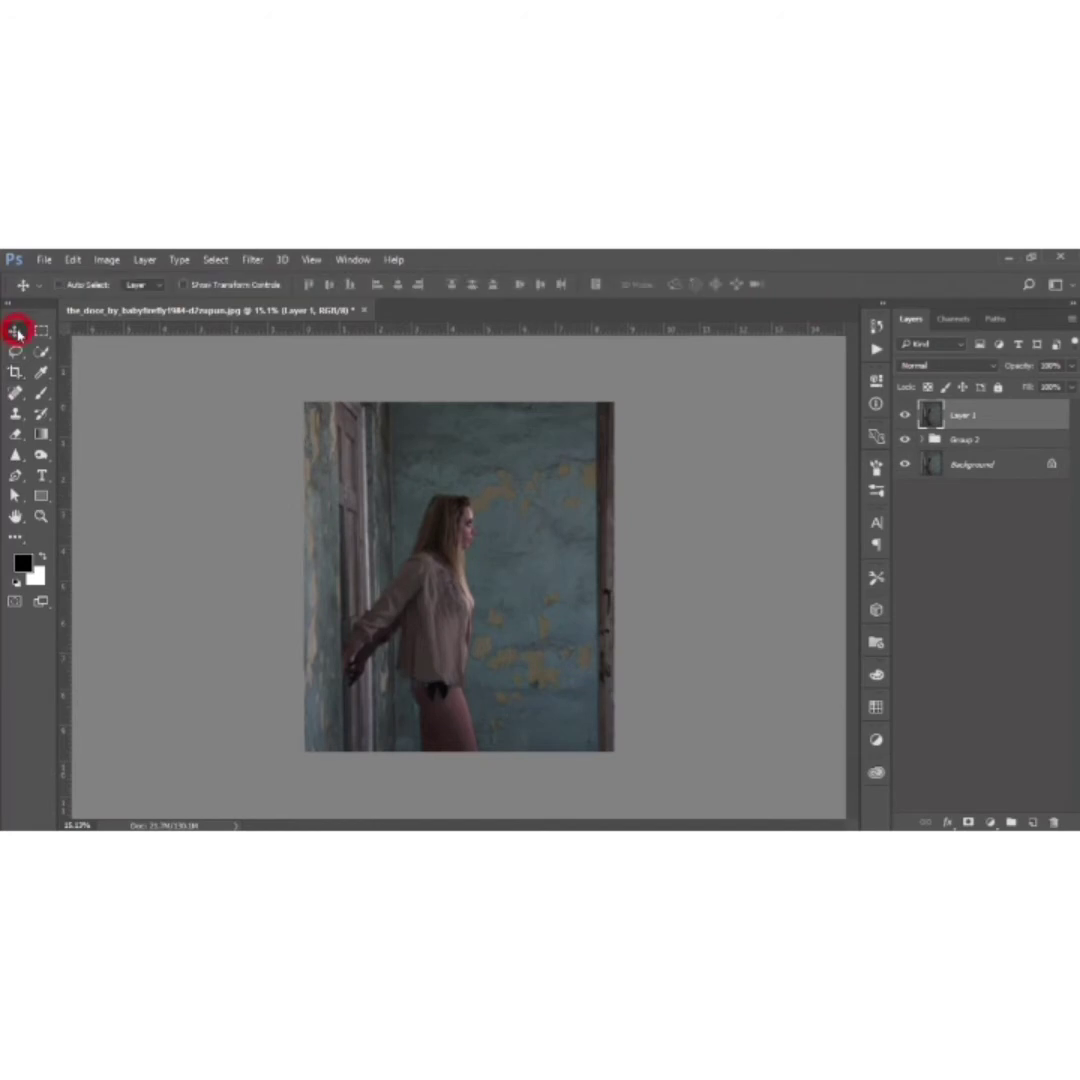
Step: In the Camera Raw Filter, set Exposure to +0.30 and Contrast to +11
key(ctrl+0)
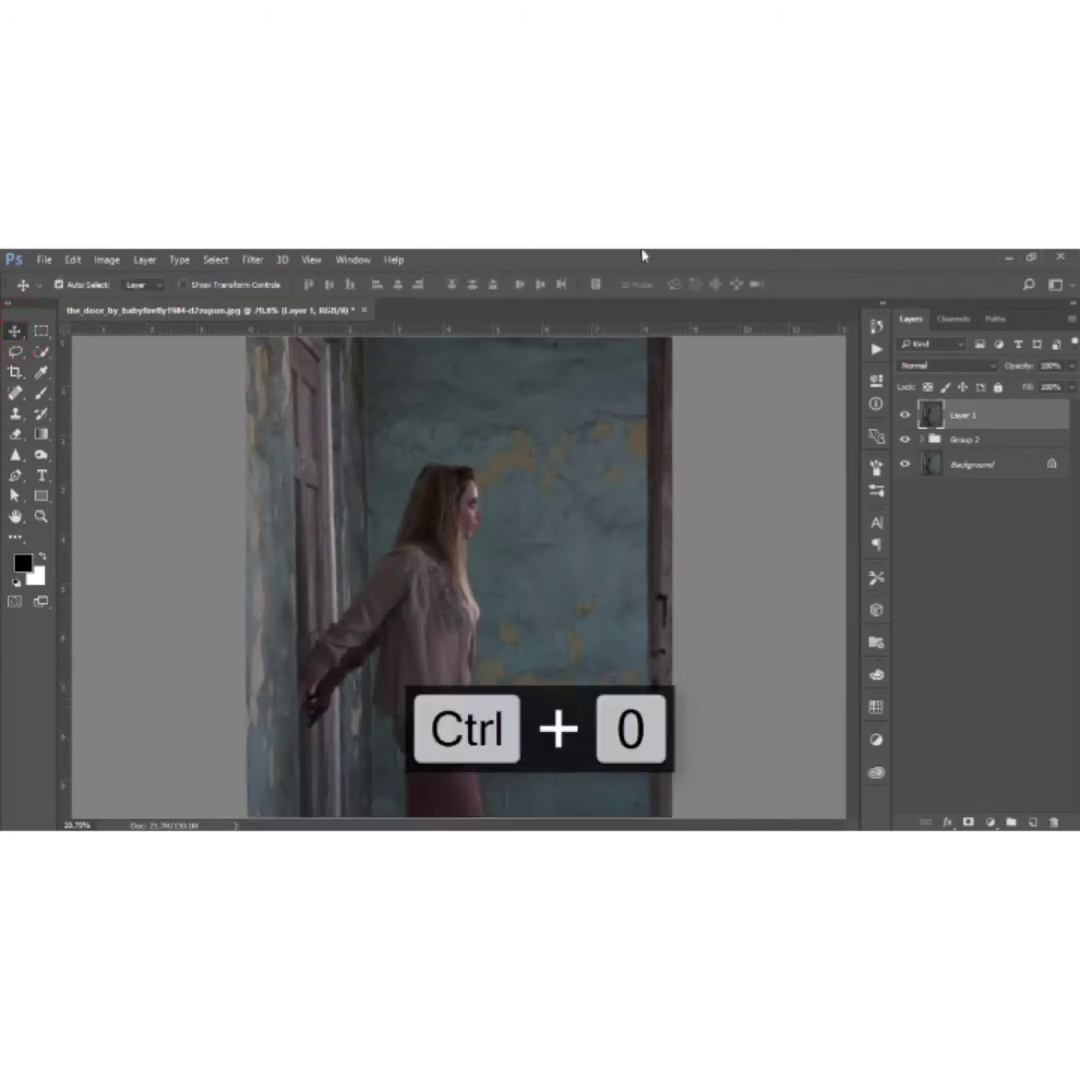
click(257, 262)
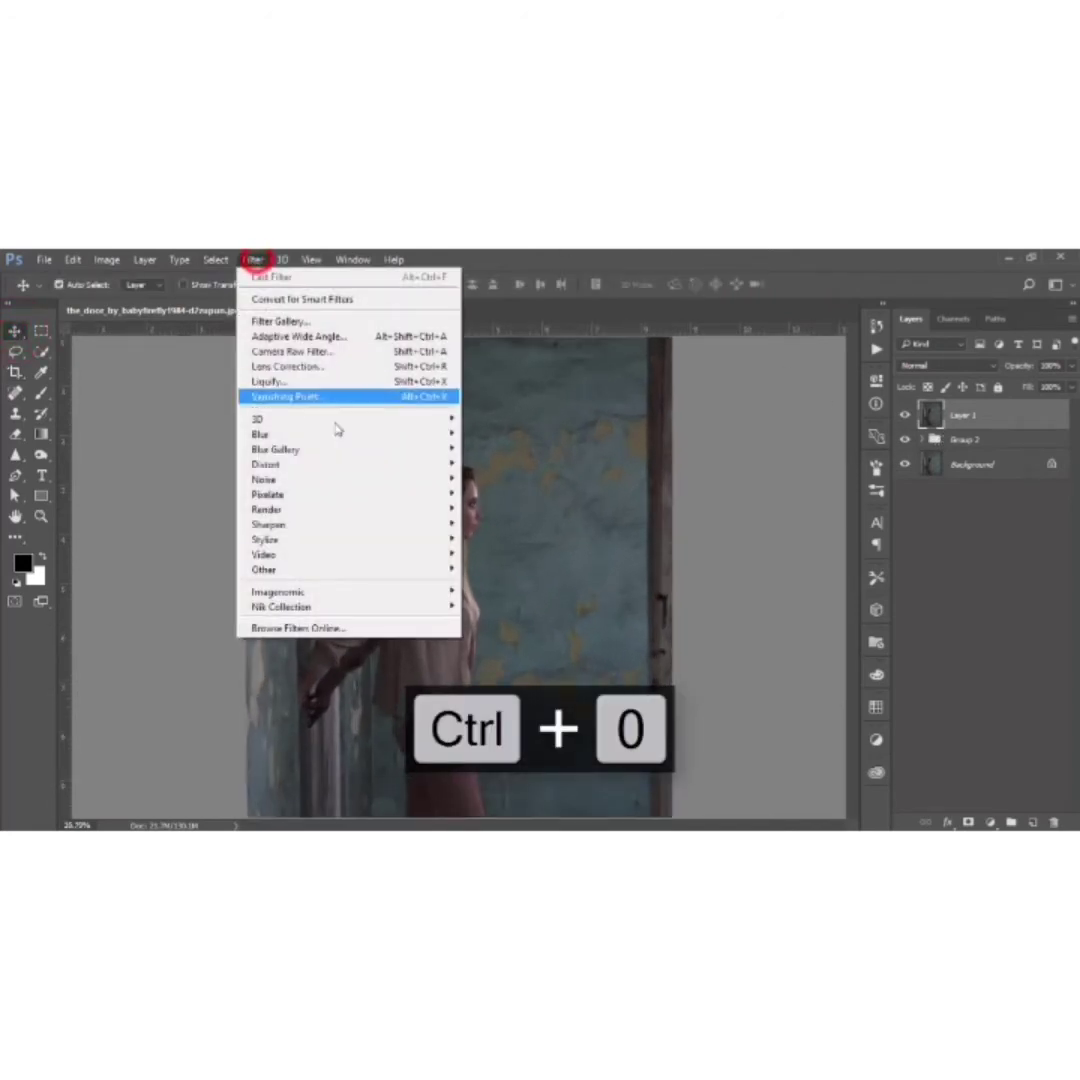
click(342, 358)
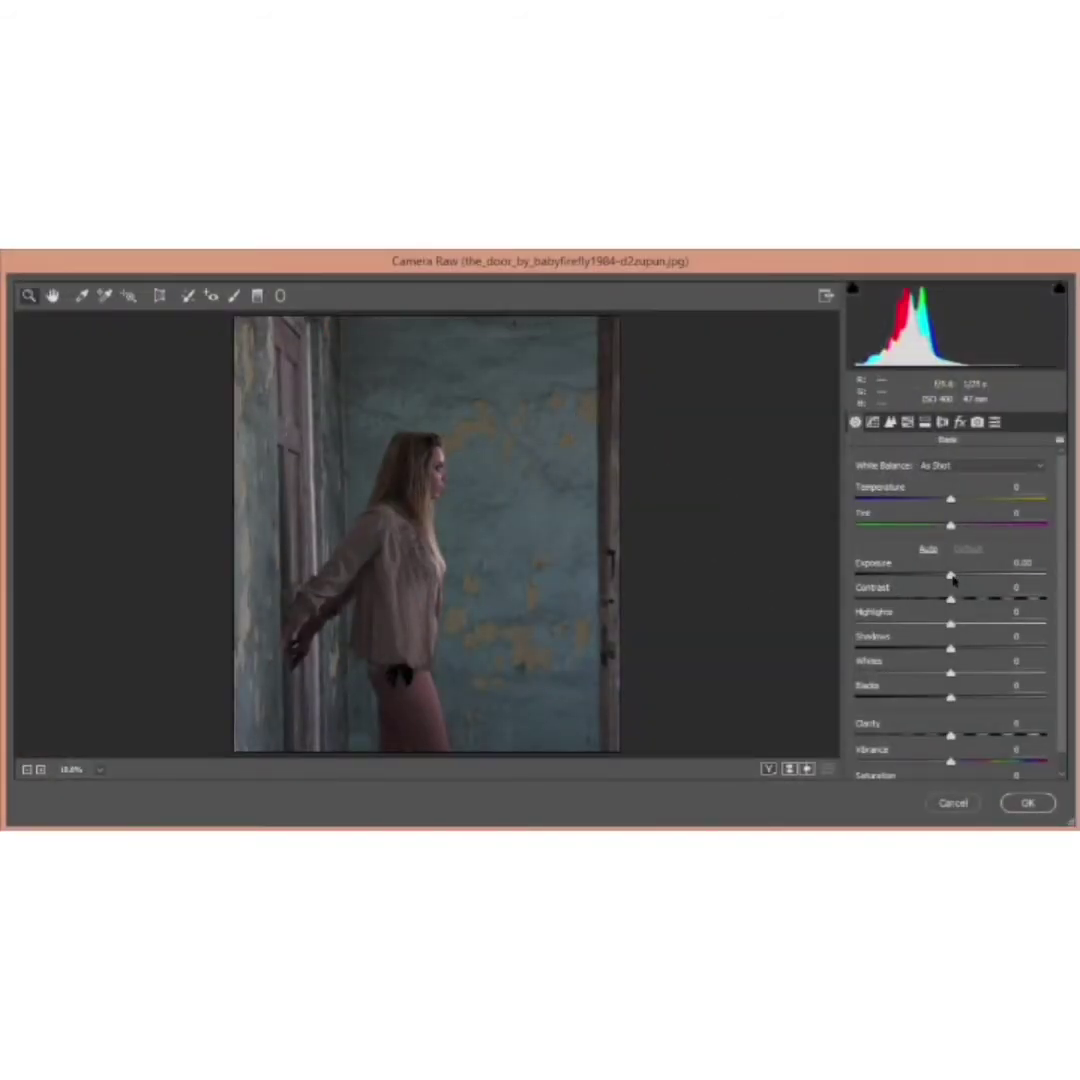
drag(953, 580, 960, 578)
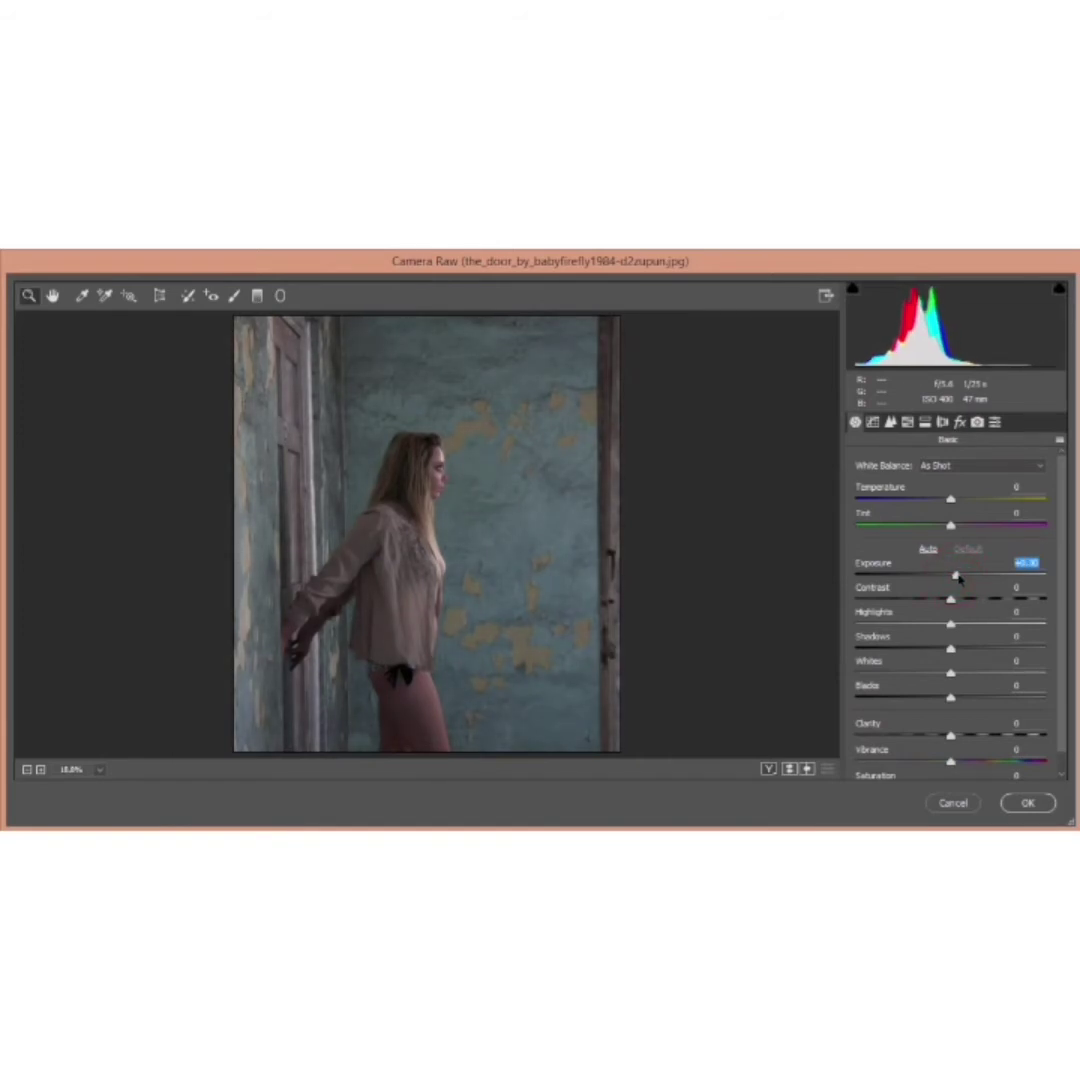
click(1030, 565)
click(911, 588)
drag(951, 598, 900, 624)
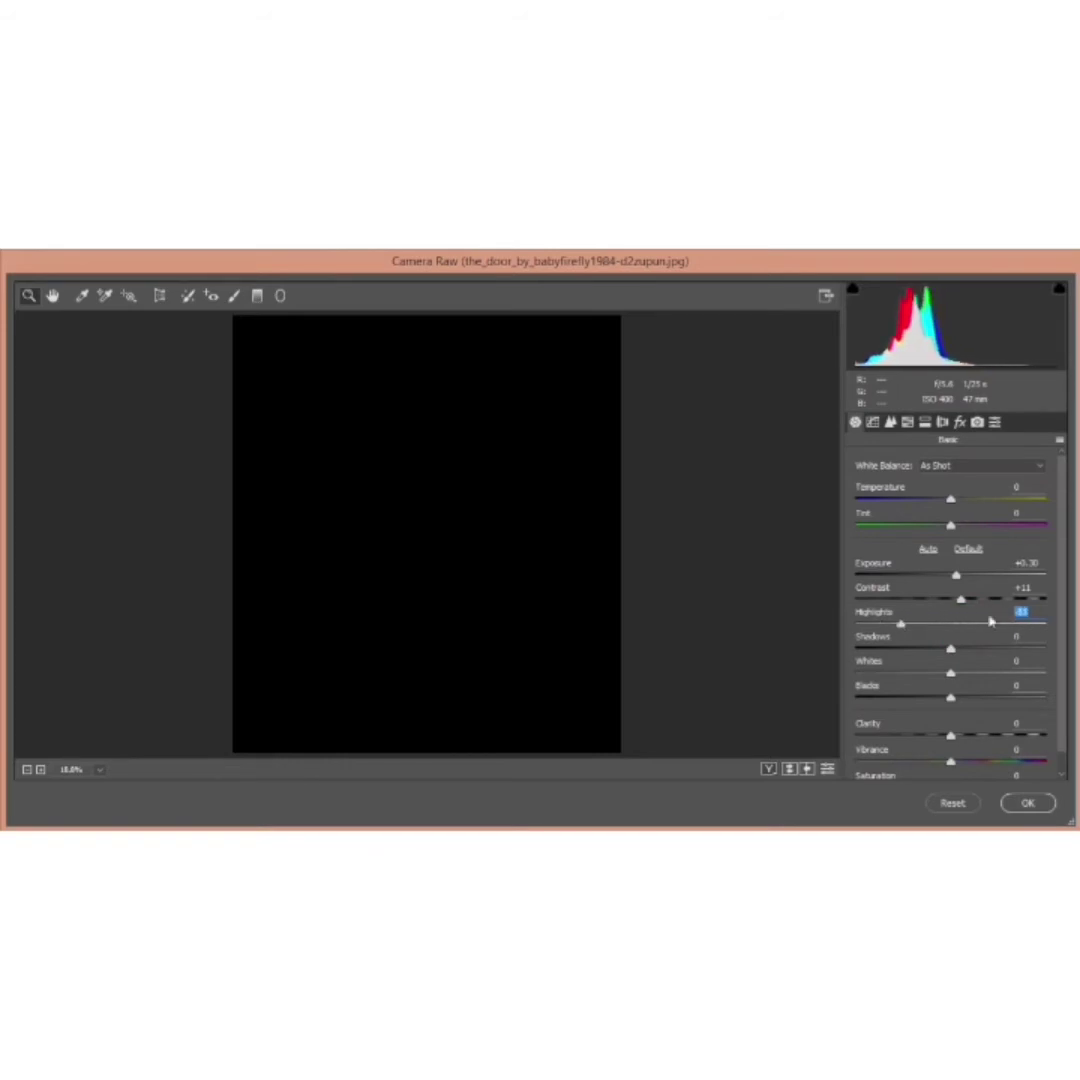
Step: Set Highlights +13, Shadows −13, Whites +49 and Blacks +4 while previewing clipping
drag(990, 622, 962, 618)
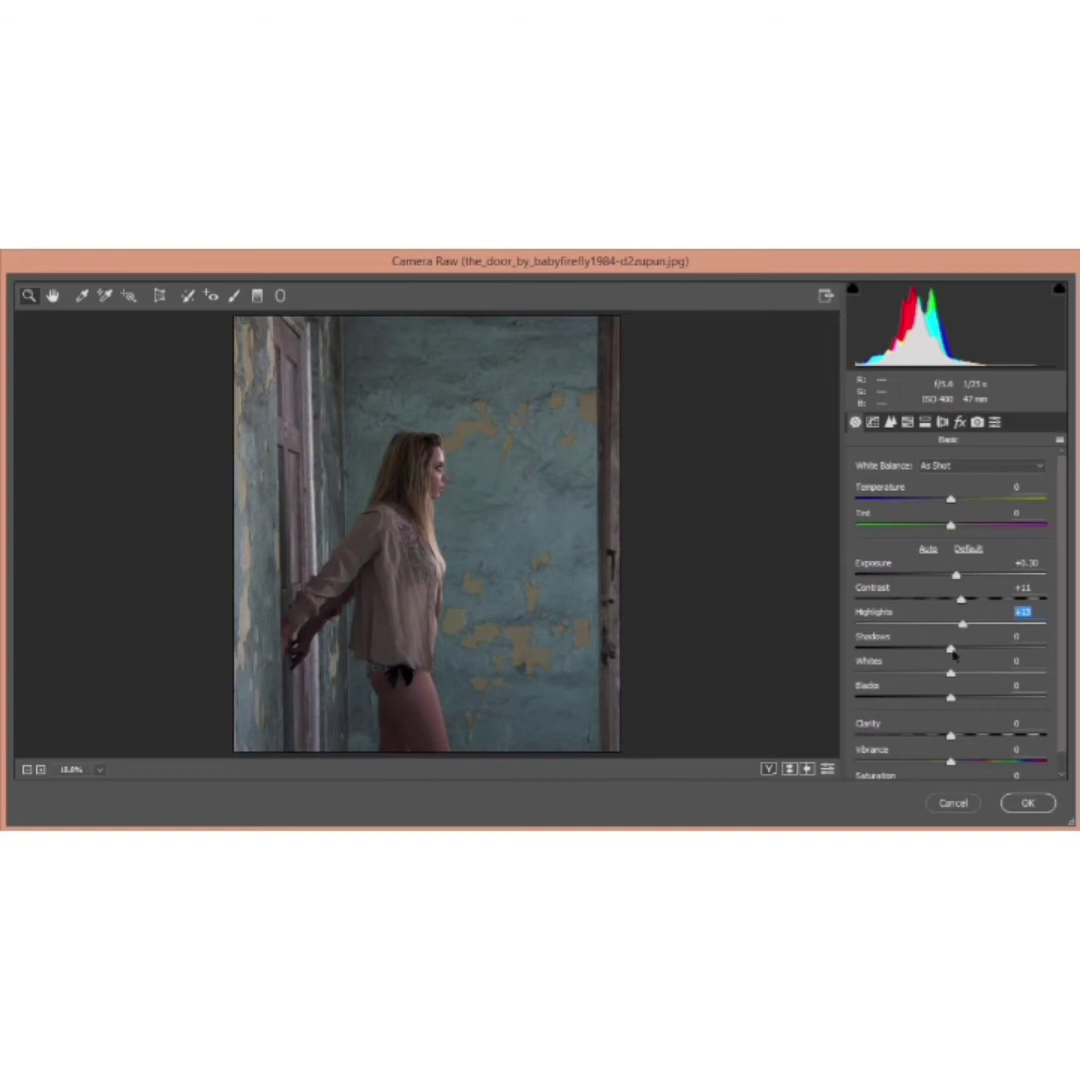
drag(952, 650, 941, 652)
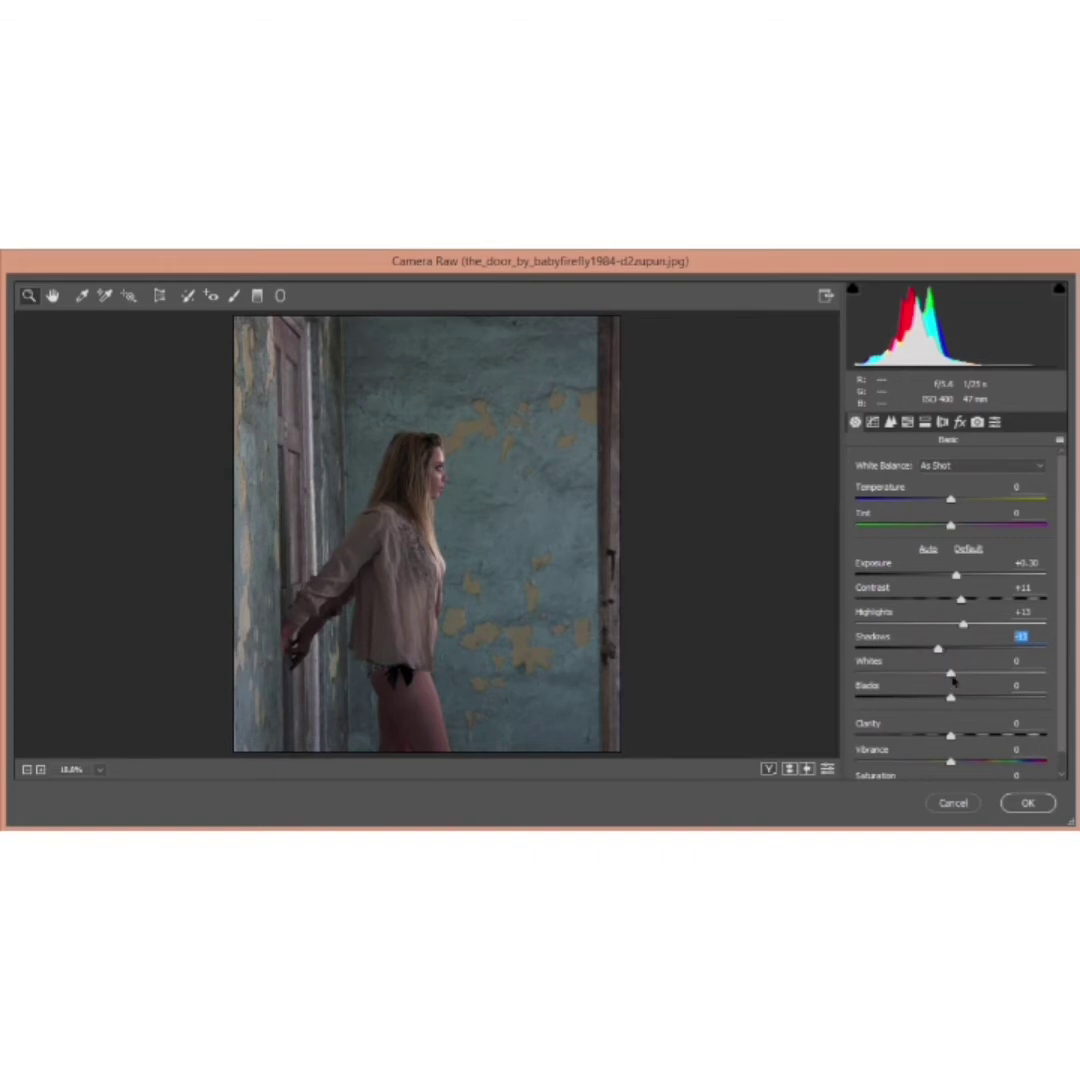
key(alt)
drag(952, 680, 997, 676)
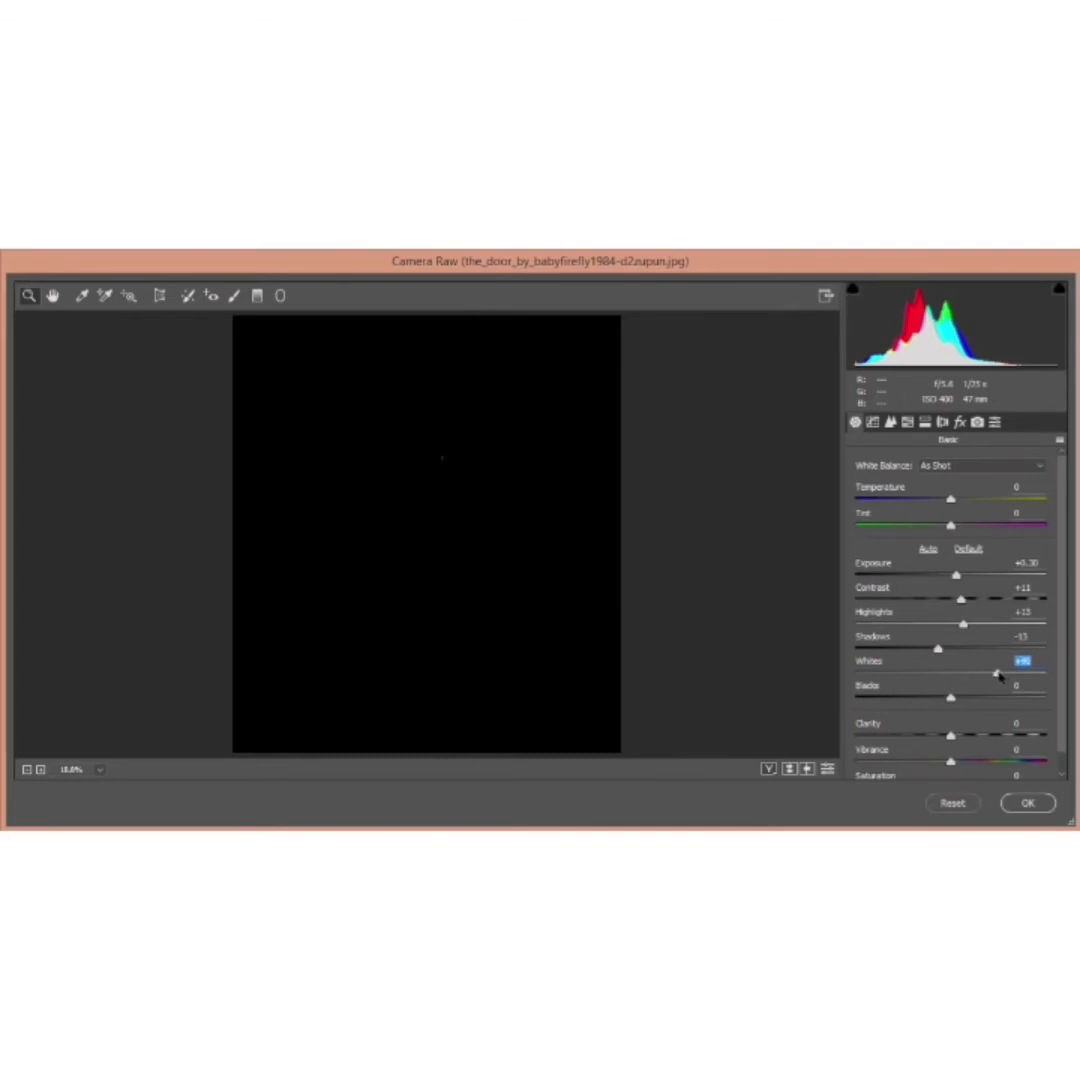
drag(997, 676, 998, 676)
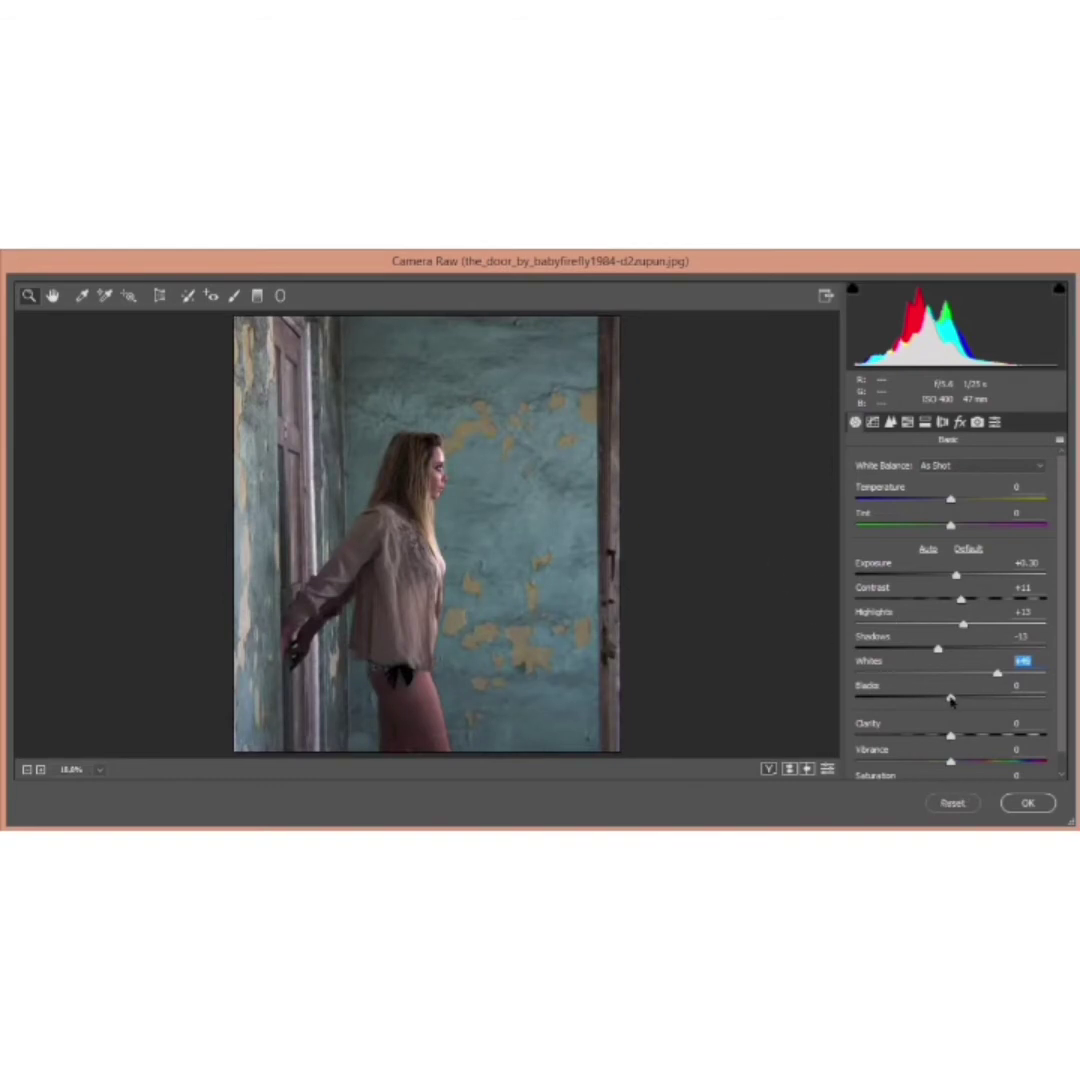
mouse_move(951, 701)
mouse_down()
mouse_move(942, 699)
mouse_move(955, 700)
mouse_up()
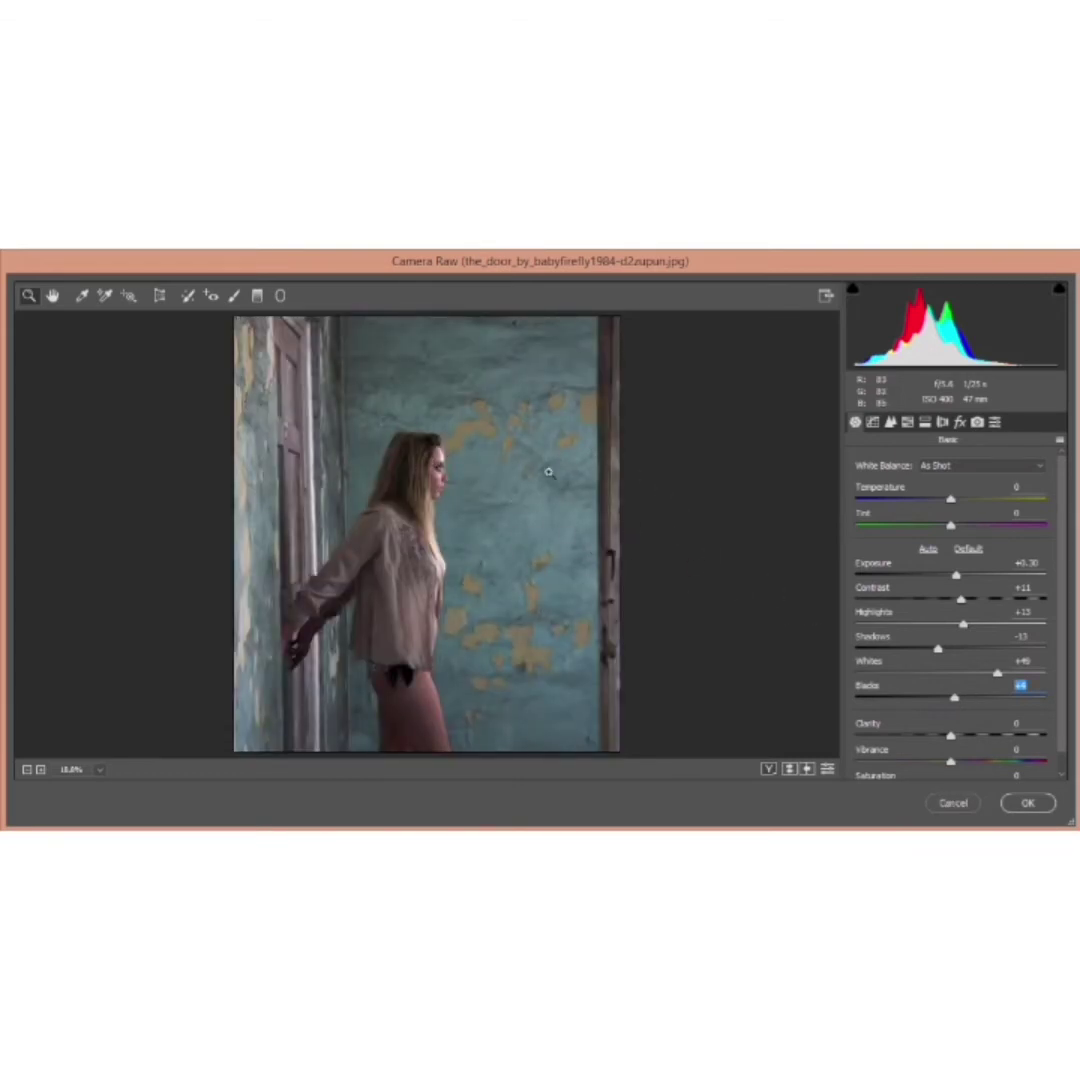
Step: Add Clarity of about +5 and raise Vibrance to +4
scroll(855, 522, down, 1)
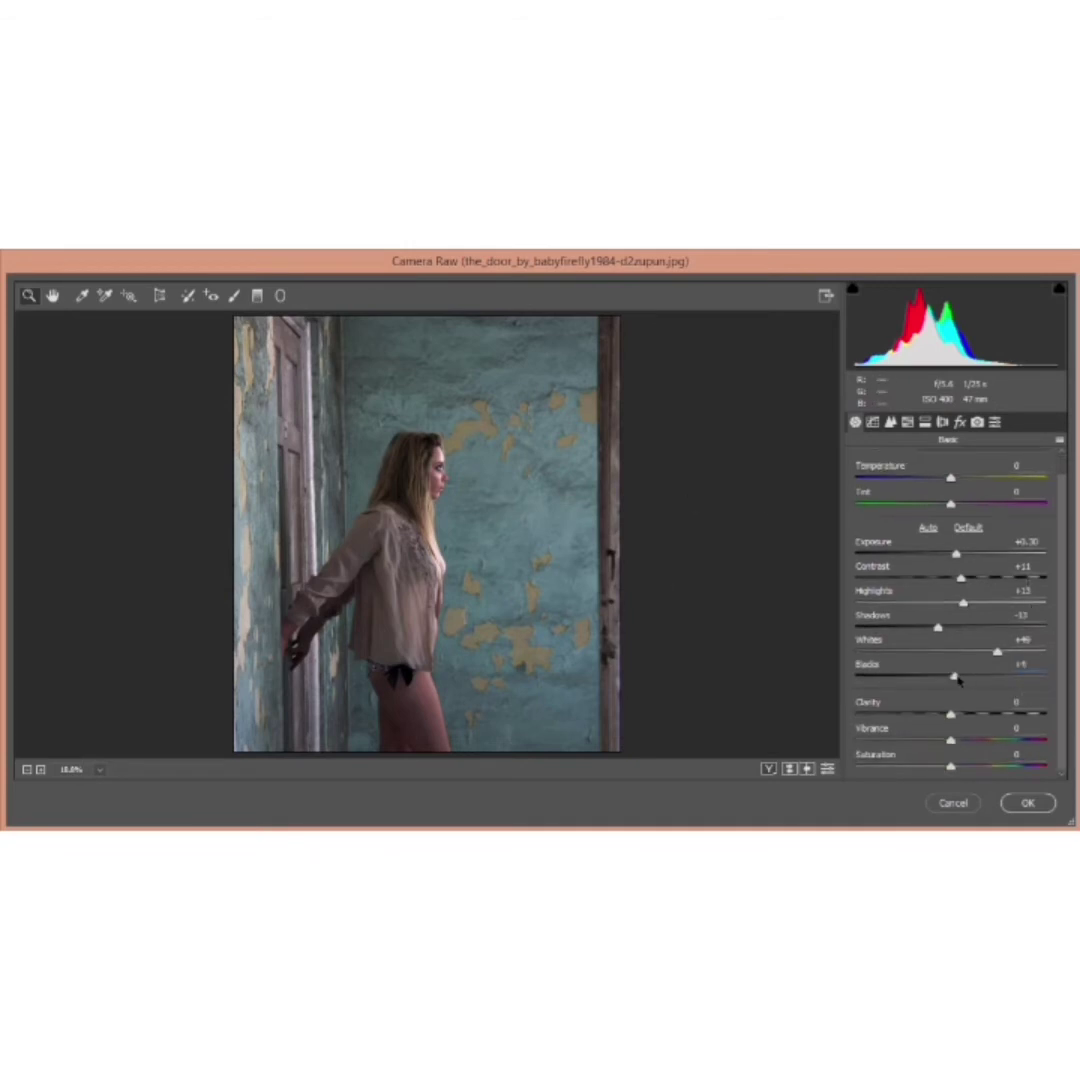
click(1038, 708)
click(1040, 725)
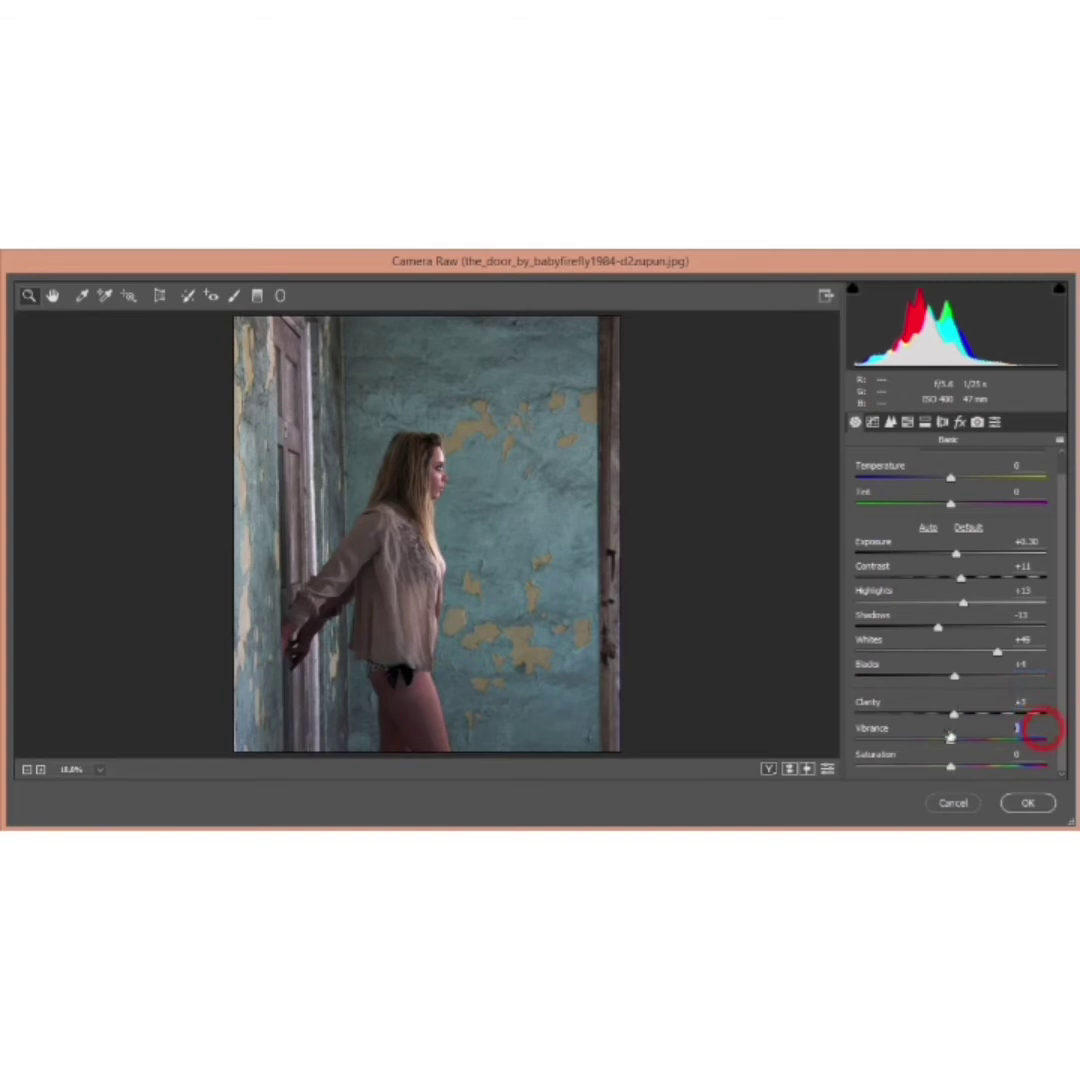
drag(950, 737, 983, 739)
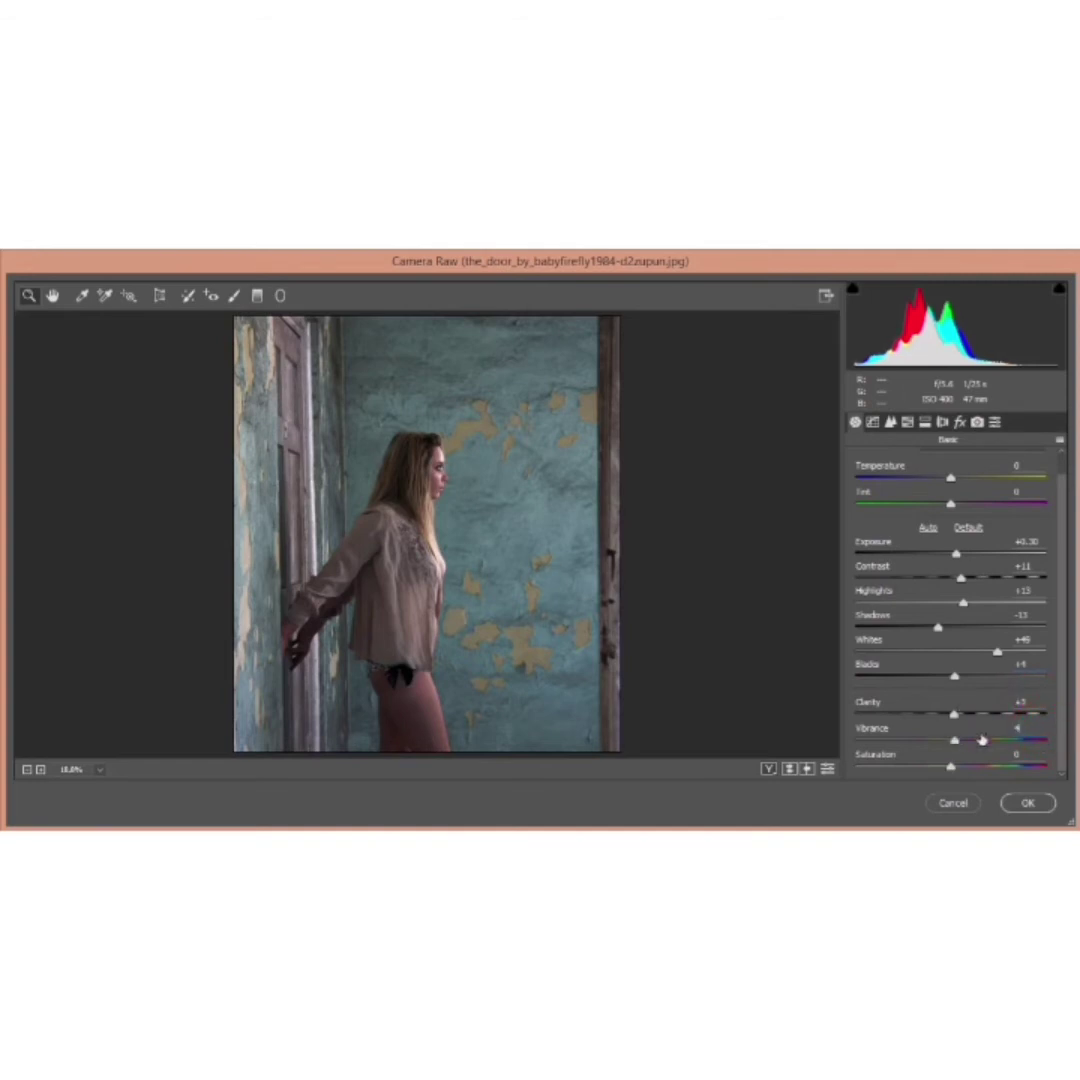
click(1037, 754)
Step: In the Detail tab set Sharpening Amount 42, Luminance noise reduction 24 and Color 18
click(890, 422)
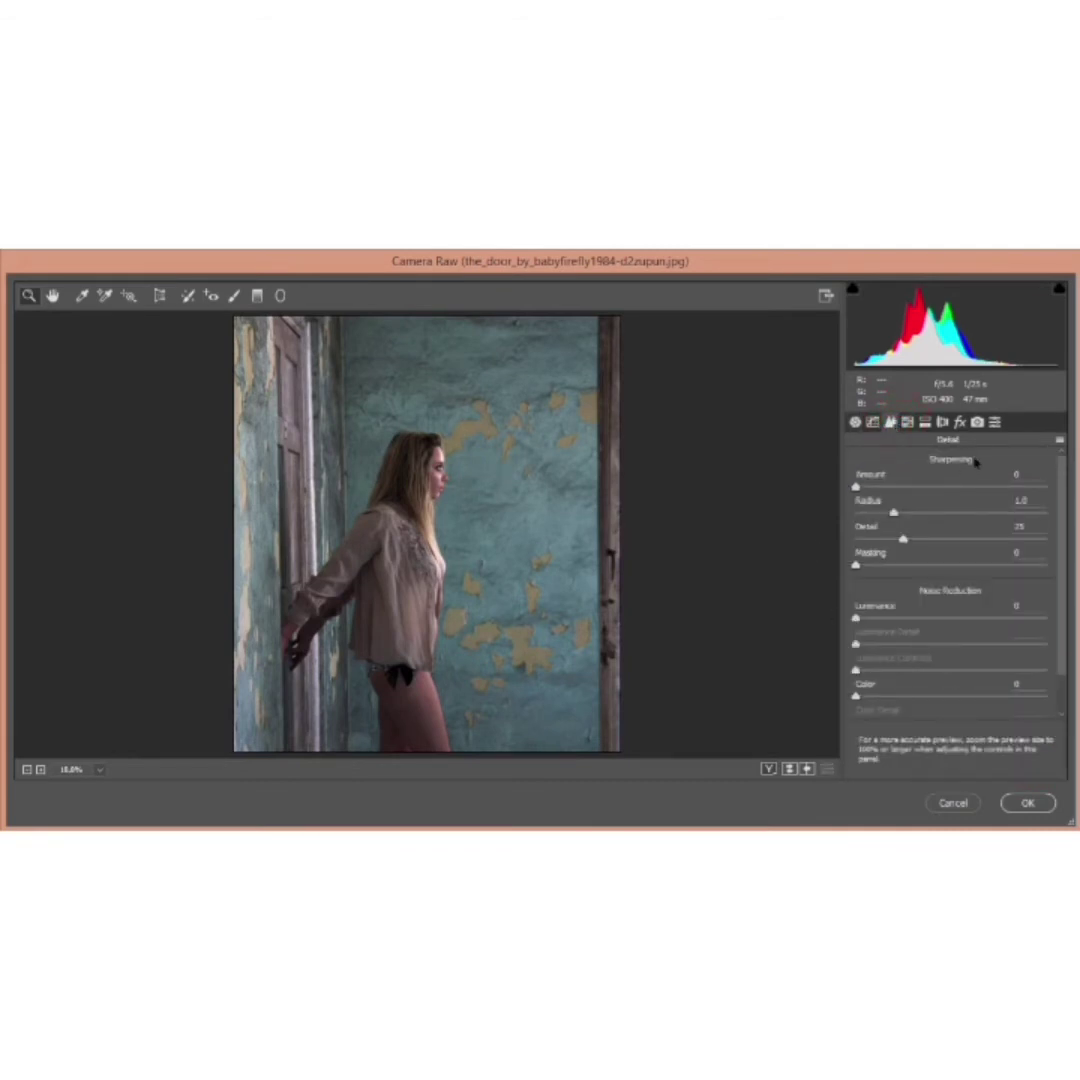
drag(858, 487, 912, 491)
drag(856, 621, 902, 621)
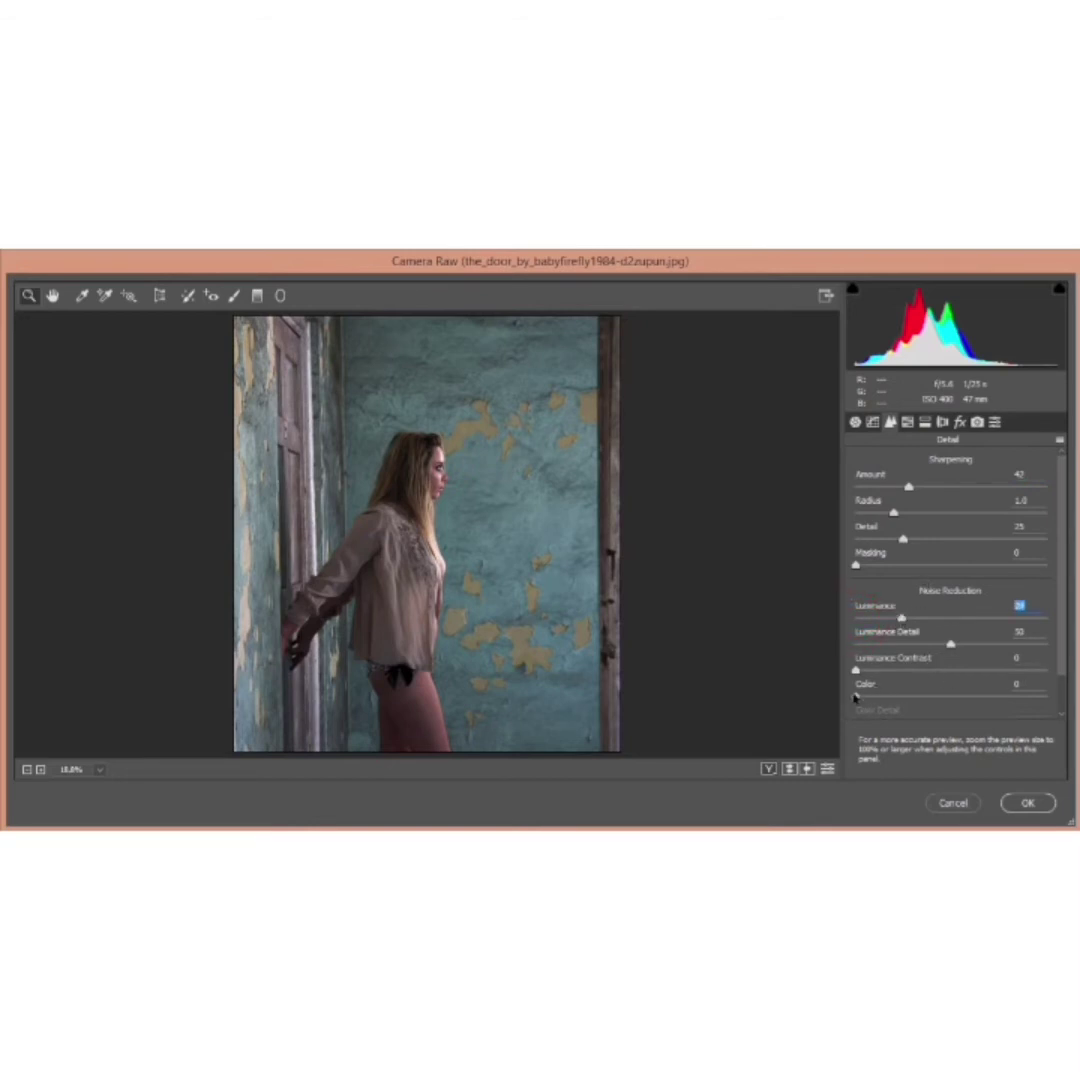
drag(856, 699, 966, 707)
scroll(950, 650, down, 1)
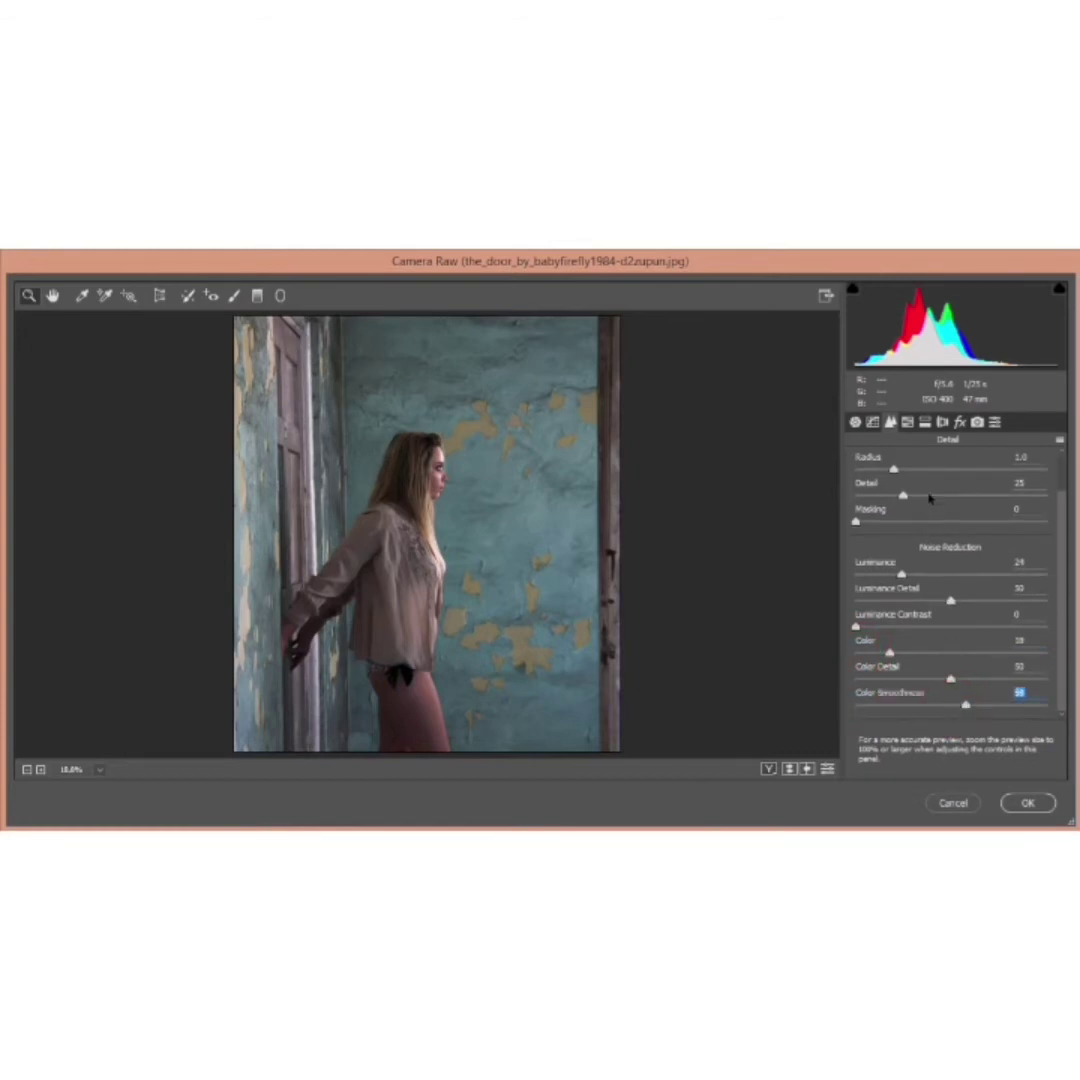
click(907, 421)
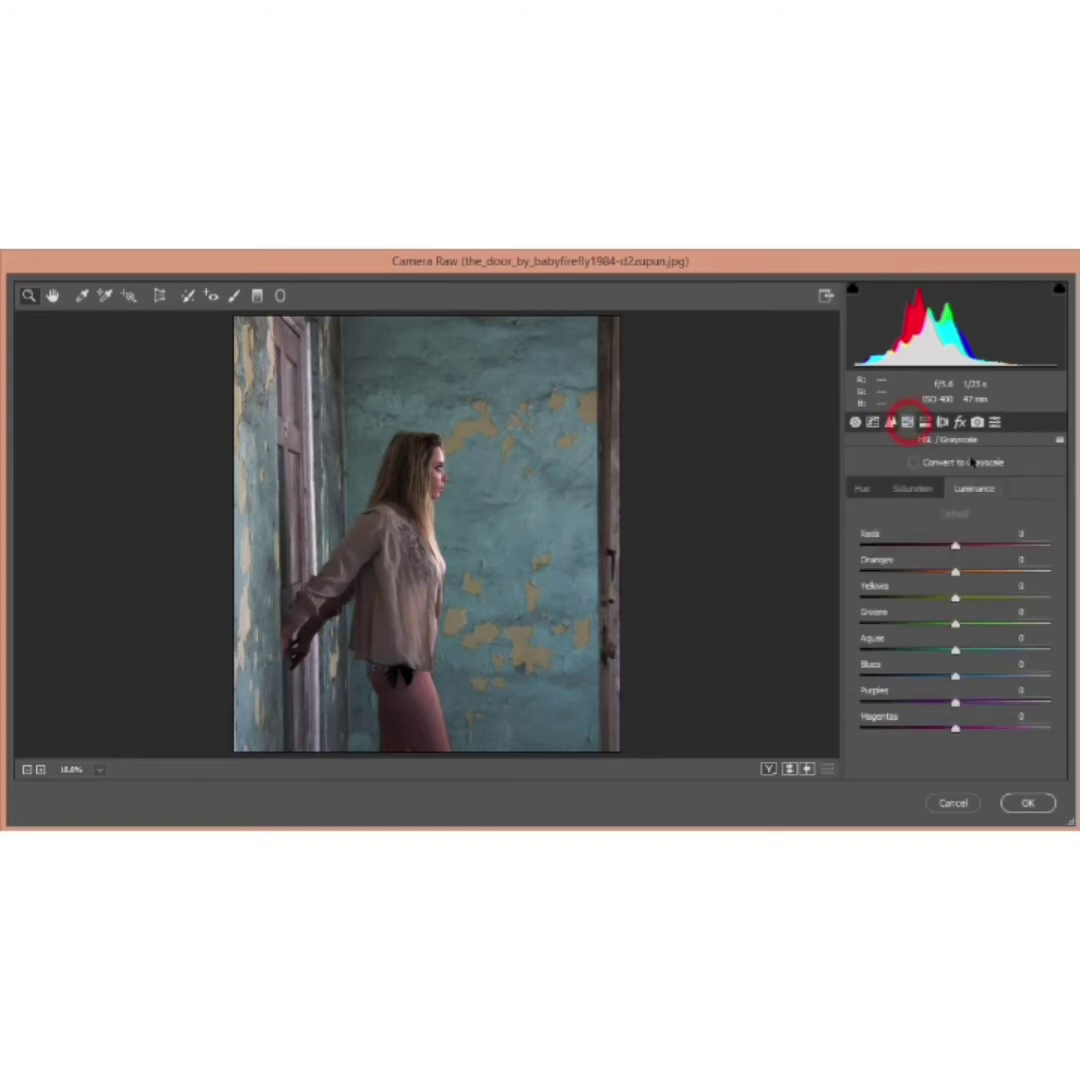
Step: Shift the blues hue, then set blues saturation to +5 and luminance to −100
click(874, 492)
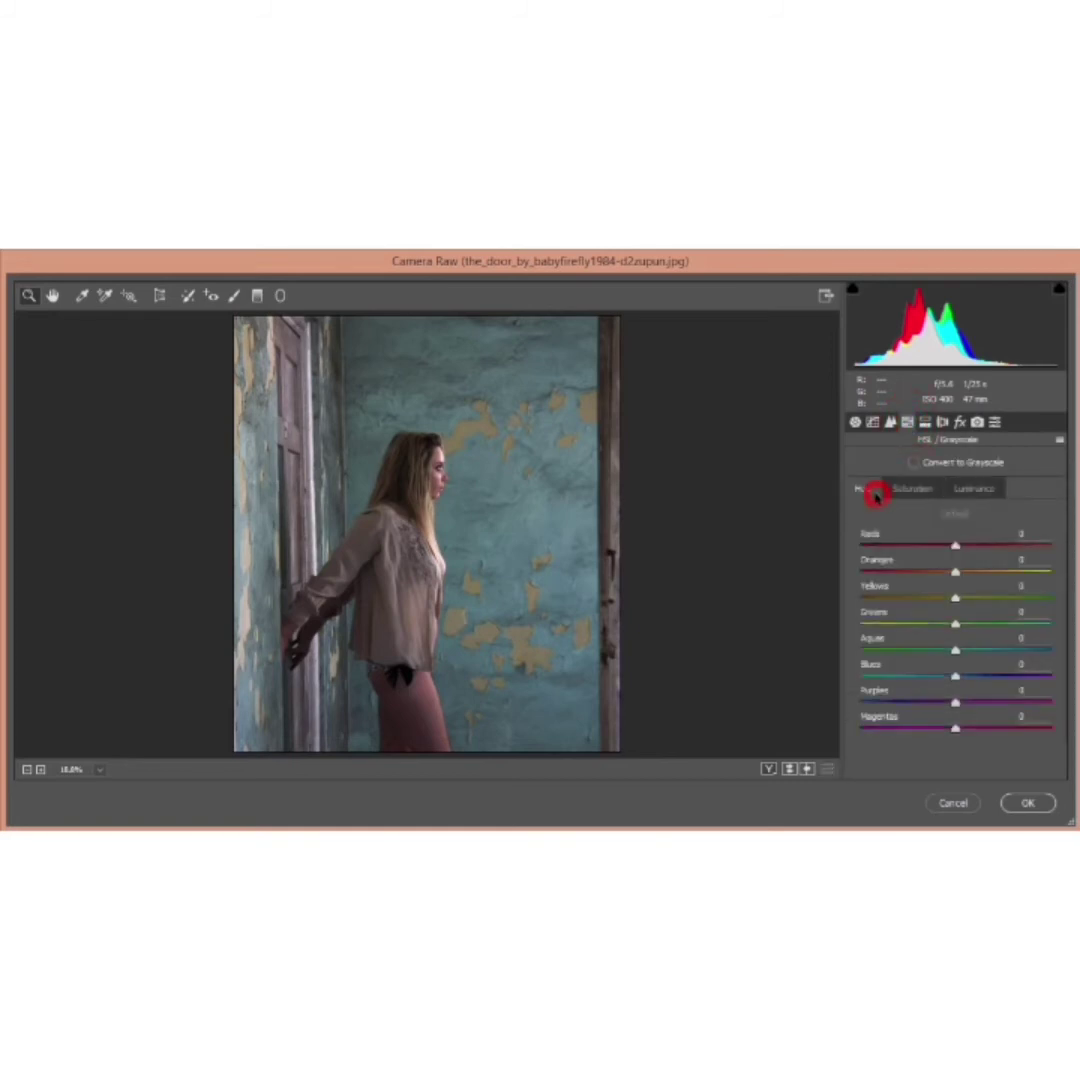
click(942, 679)
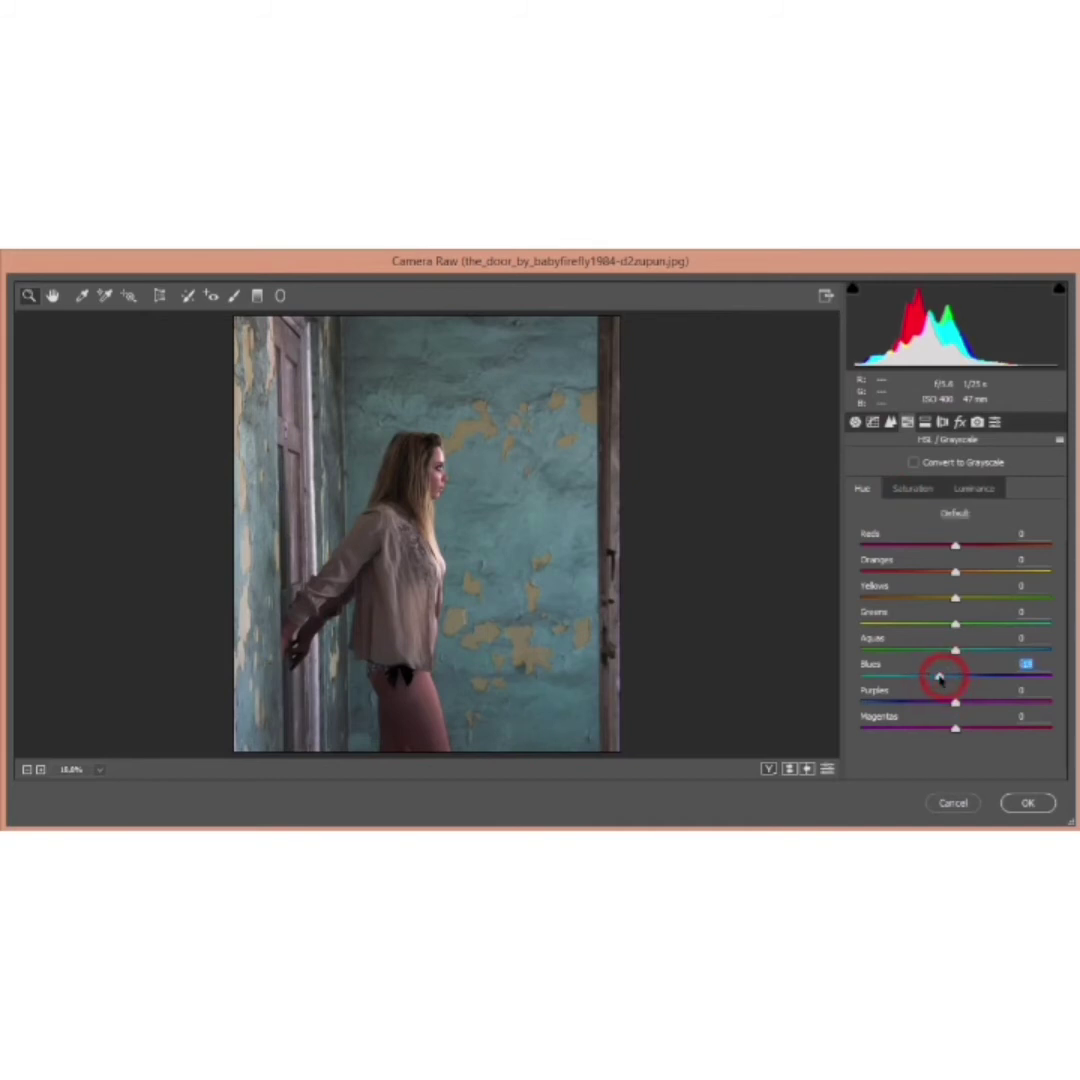
click(1045, 664)
click(913, 488)
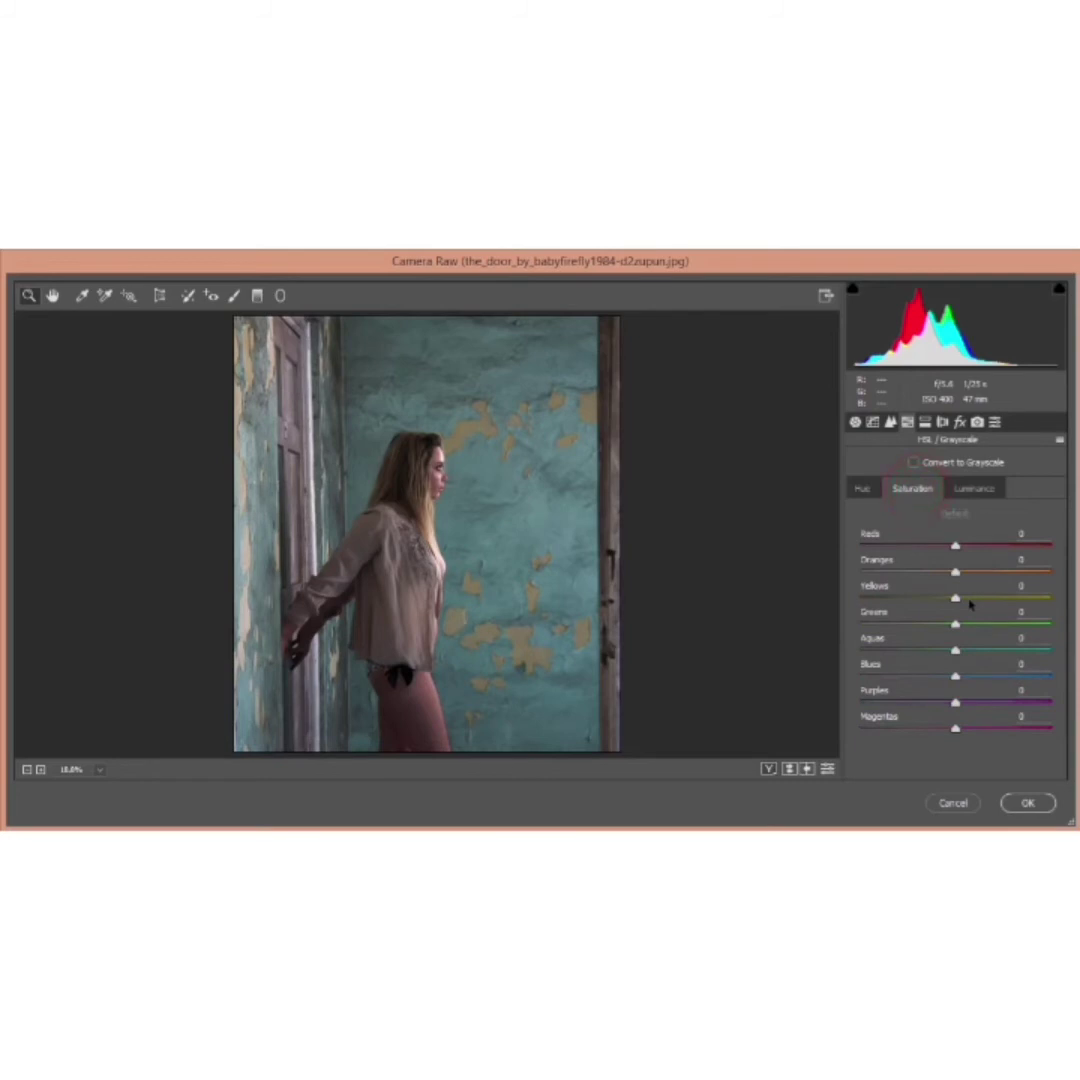
click(960, 674)
click(987, 489)
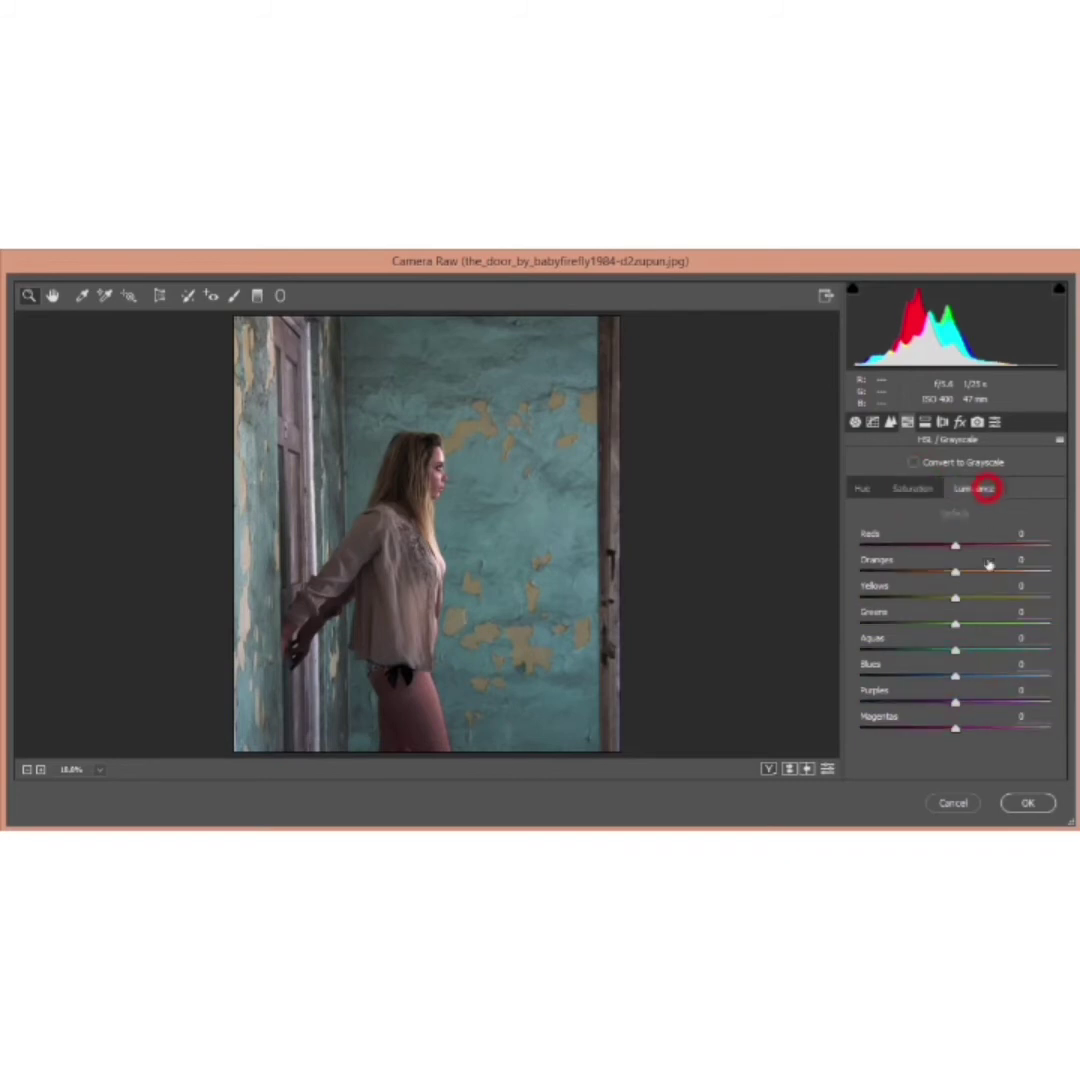
click(956, 678)
drag(948, 680, 860, 678)
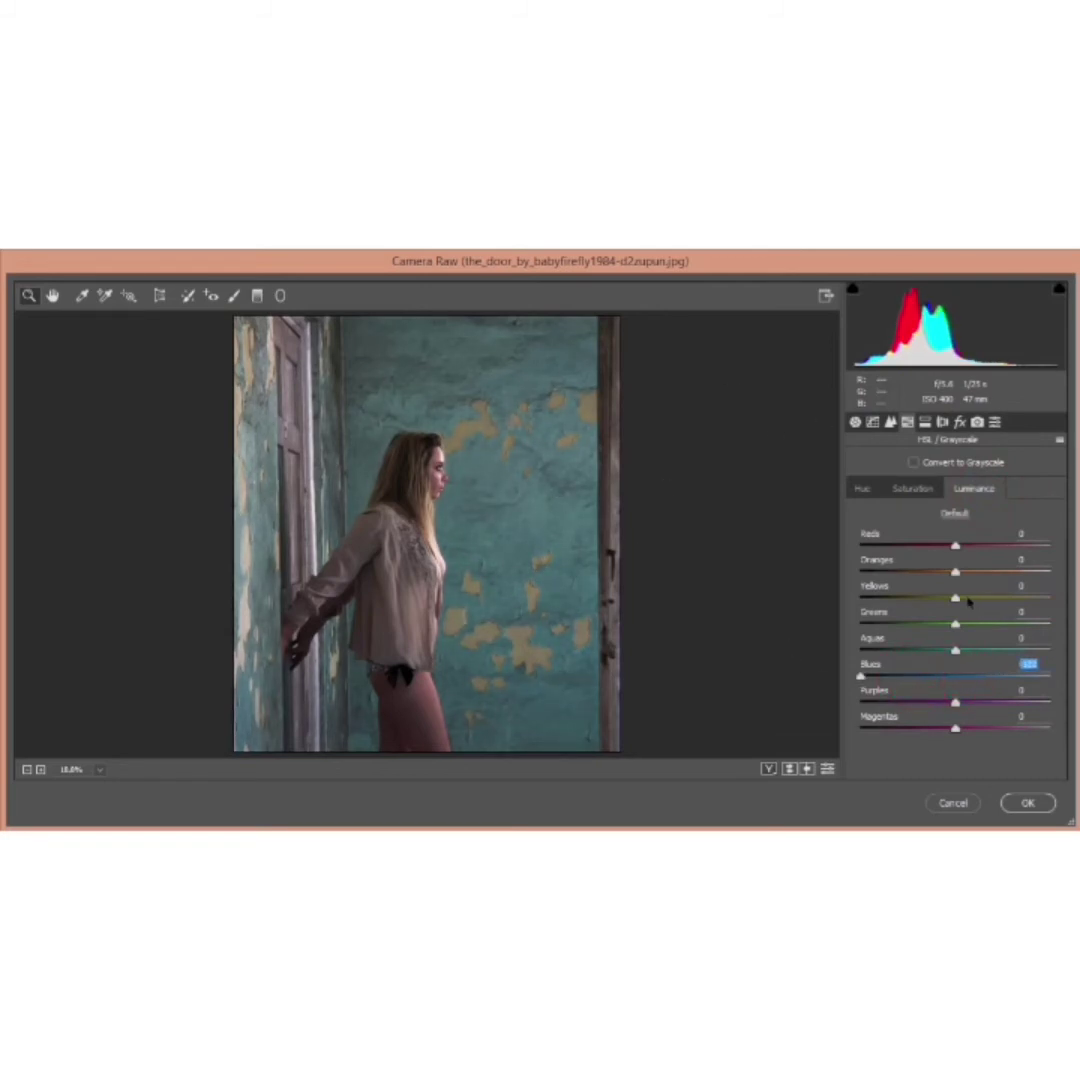
Step: Lower the oranges saturation and raise their luminance
click(905, 489)
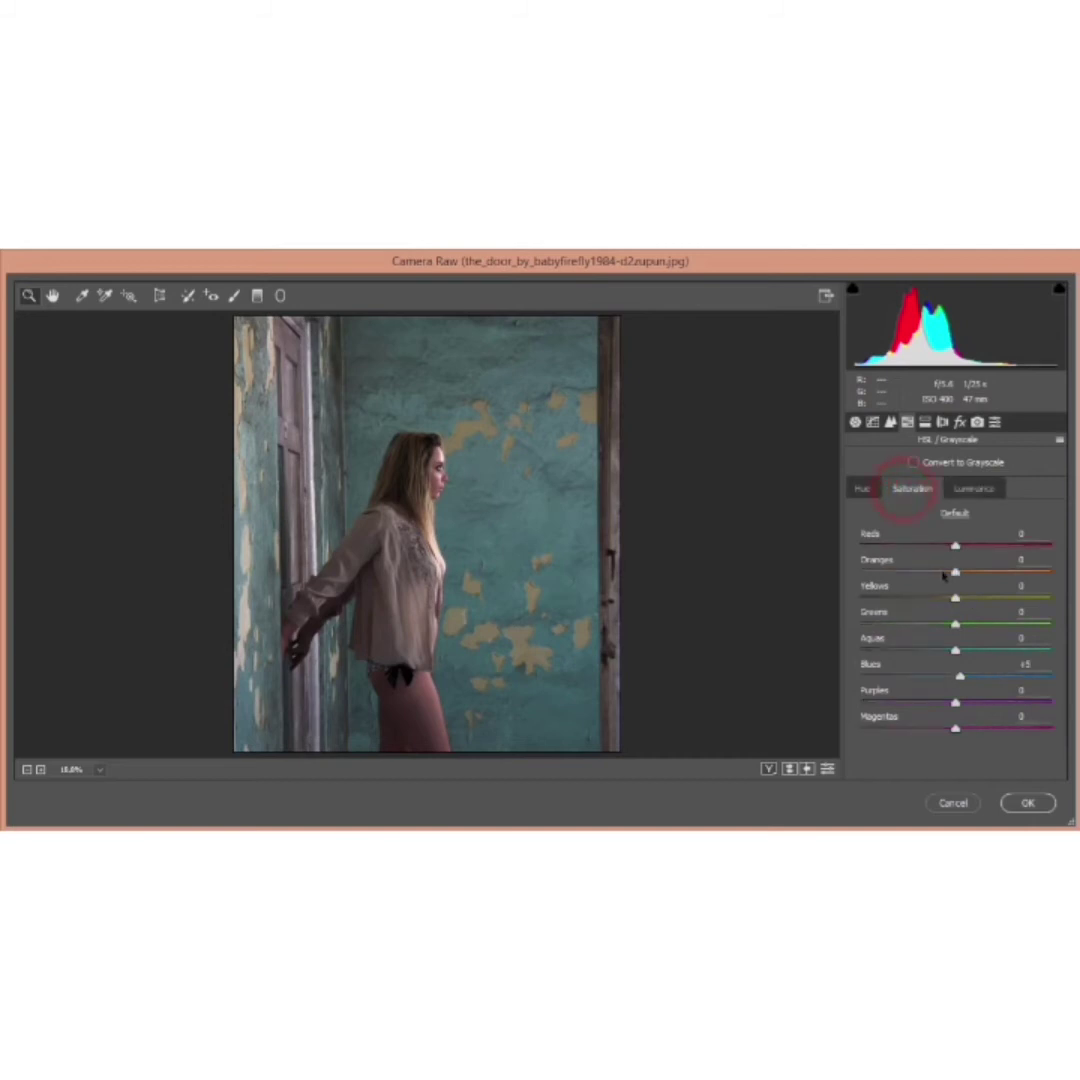
click(943, 572)
click(973, 489)
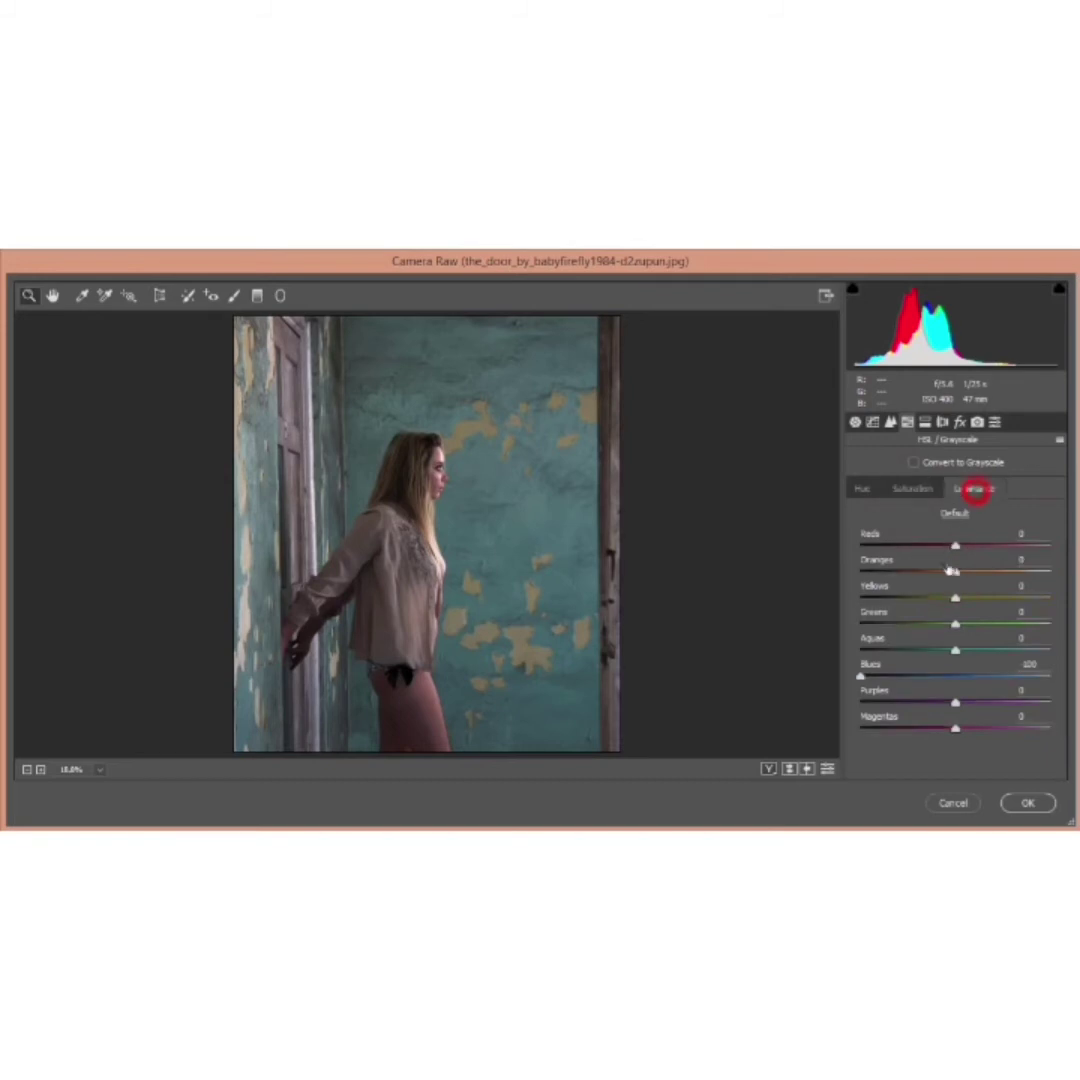
drag(955, 571, 985, 573)
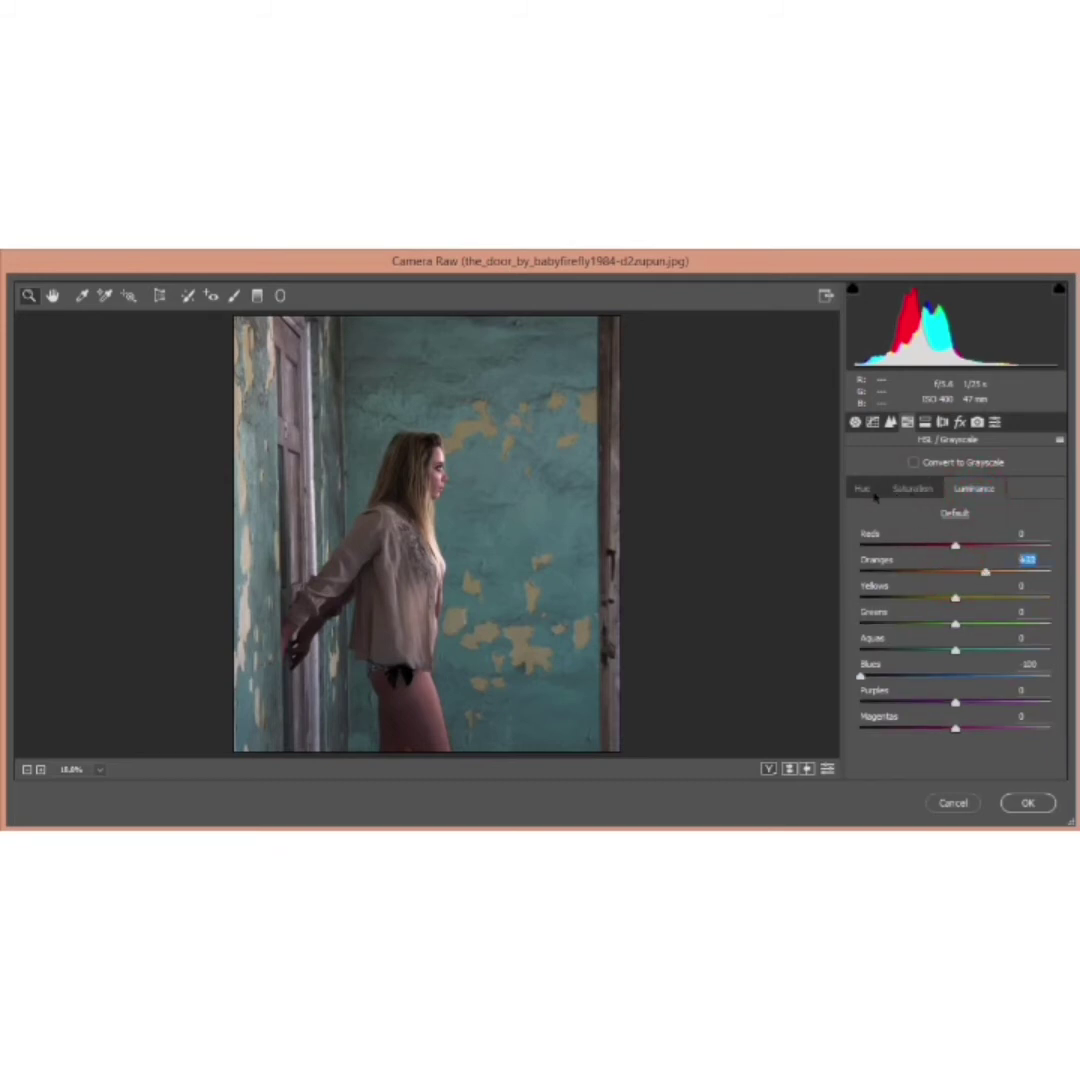
click(924, 422)
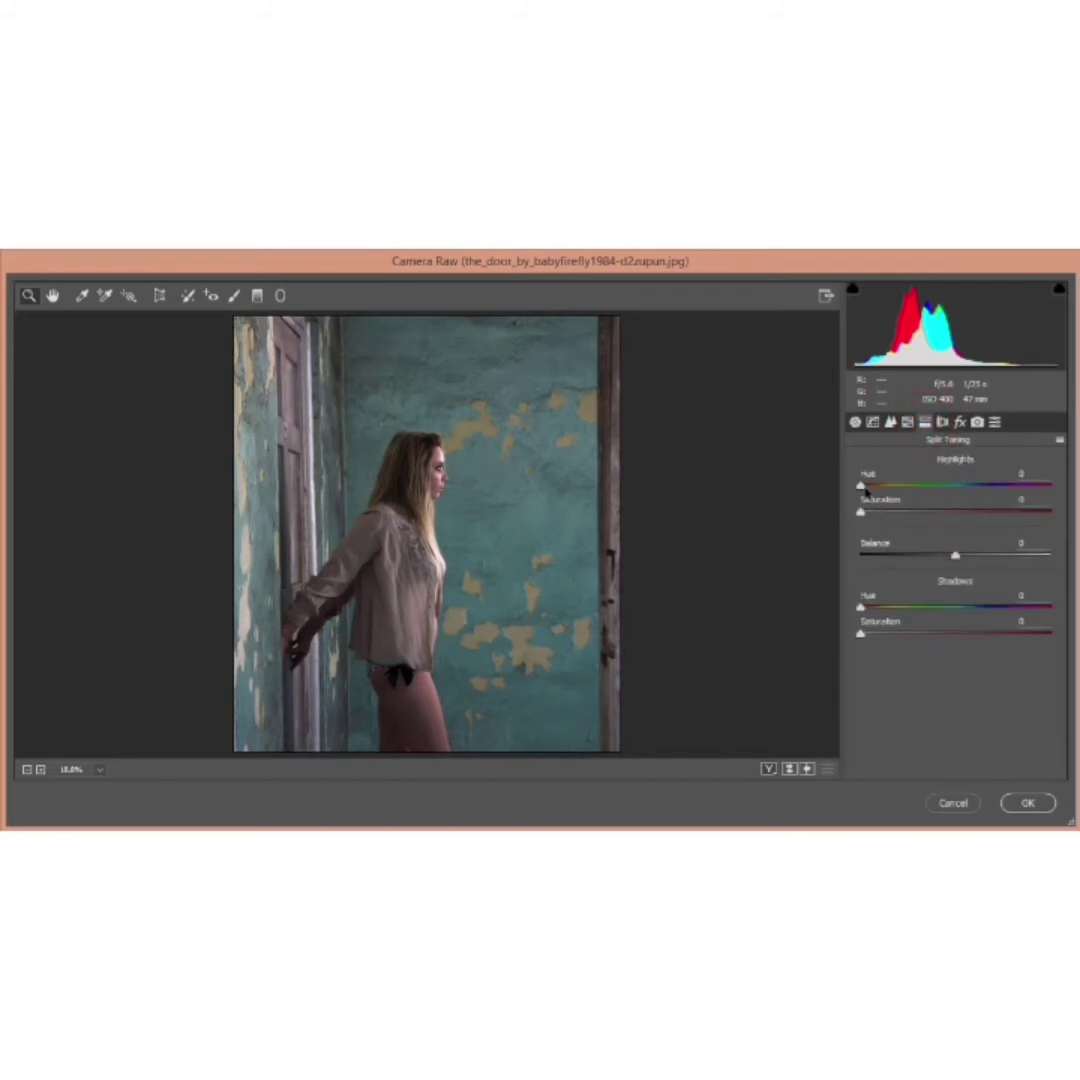
Step: Tint highlights teal (hue 157, saturation 14) and set the shadows hue to a warm 53
drag(862, 486, 898, 492)
drag(896, 487, 968, 494)
drag(864, 515, 887, 516)
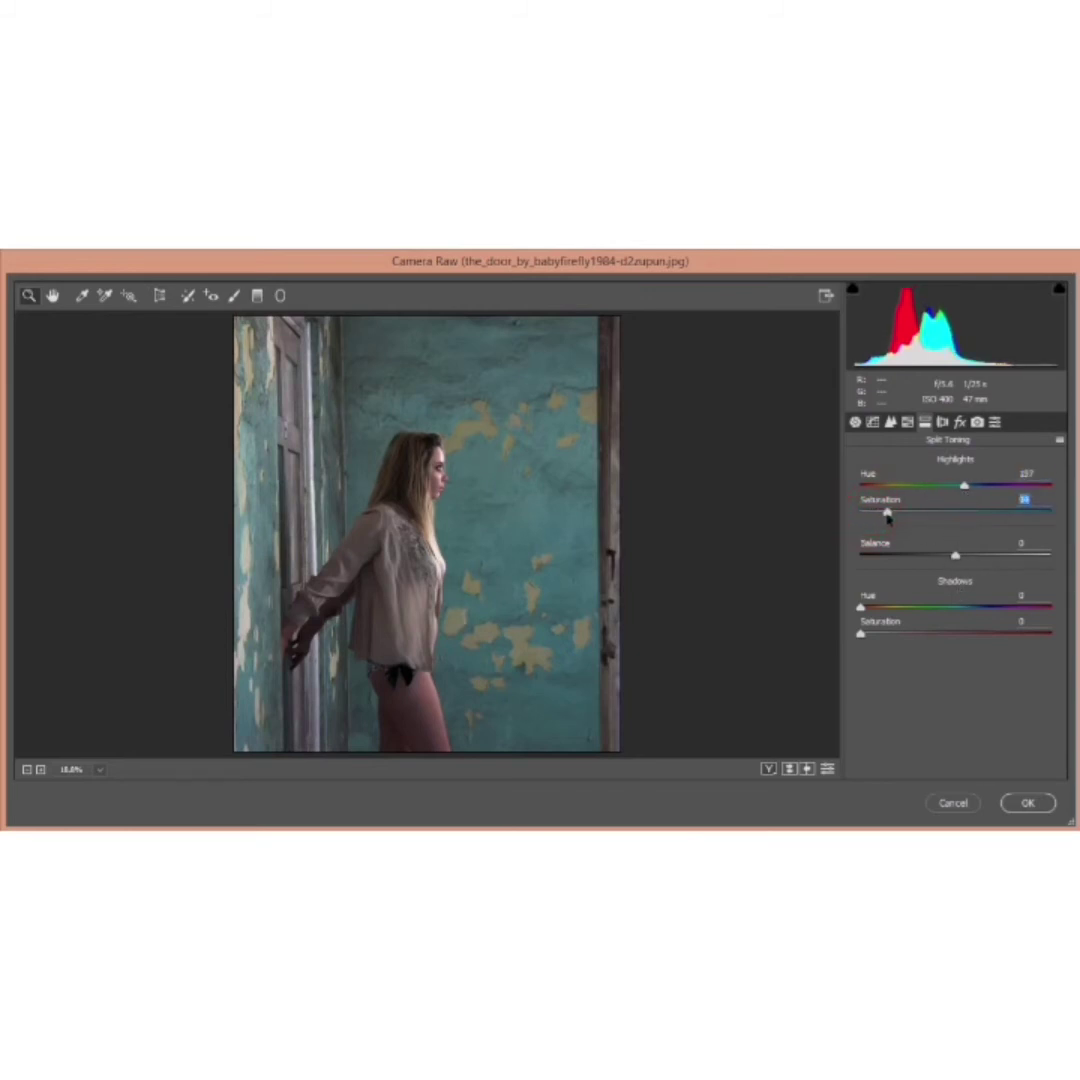
click(862, 634)
drag(861, 608, 881, 636)
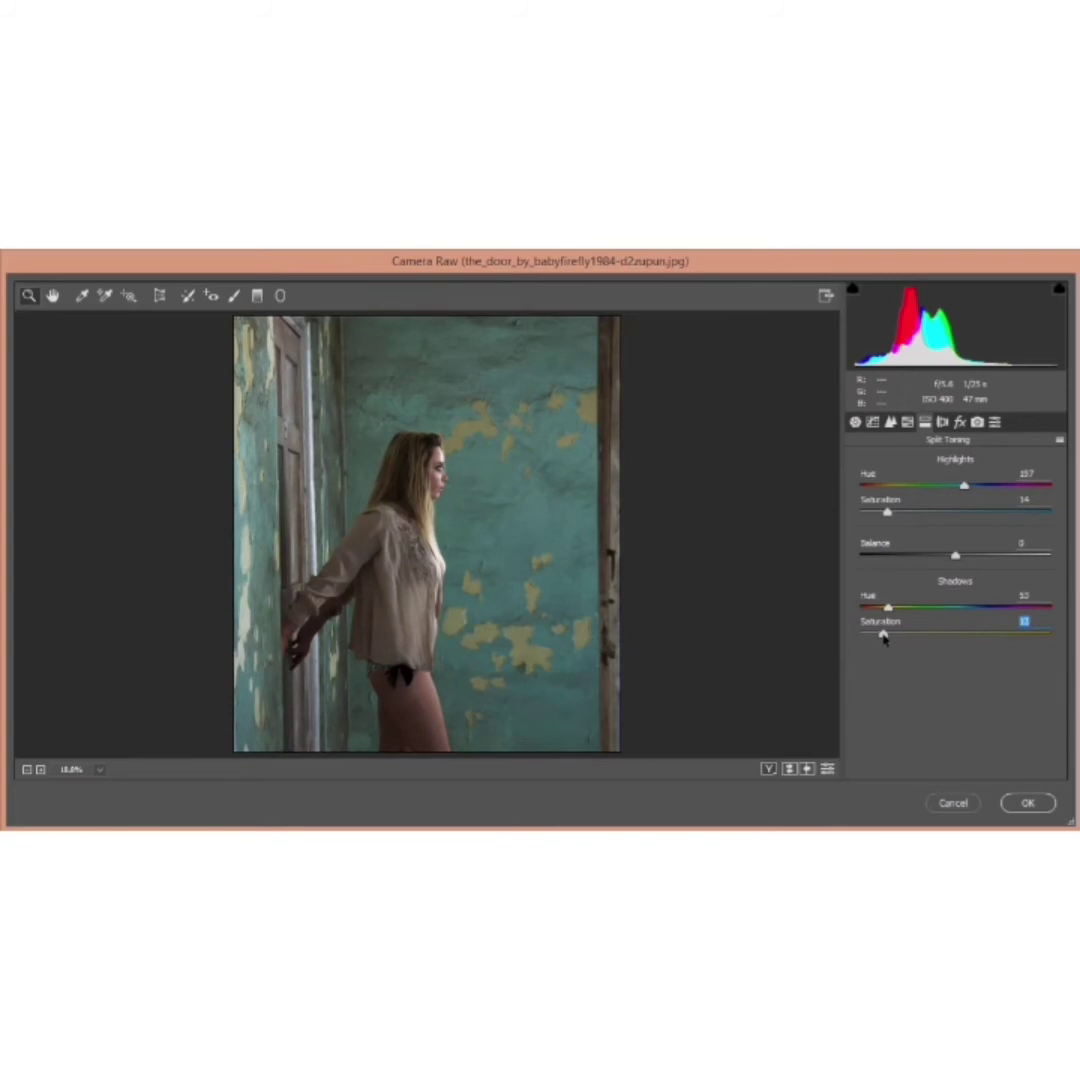
Step: In Camera Calibration, set Blue Primary hue −40, Green Primary hue +8 and Red Primary hue −16
click(961, 422)
click(977, 422)
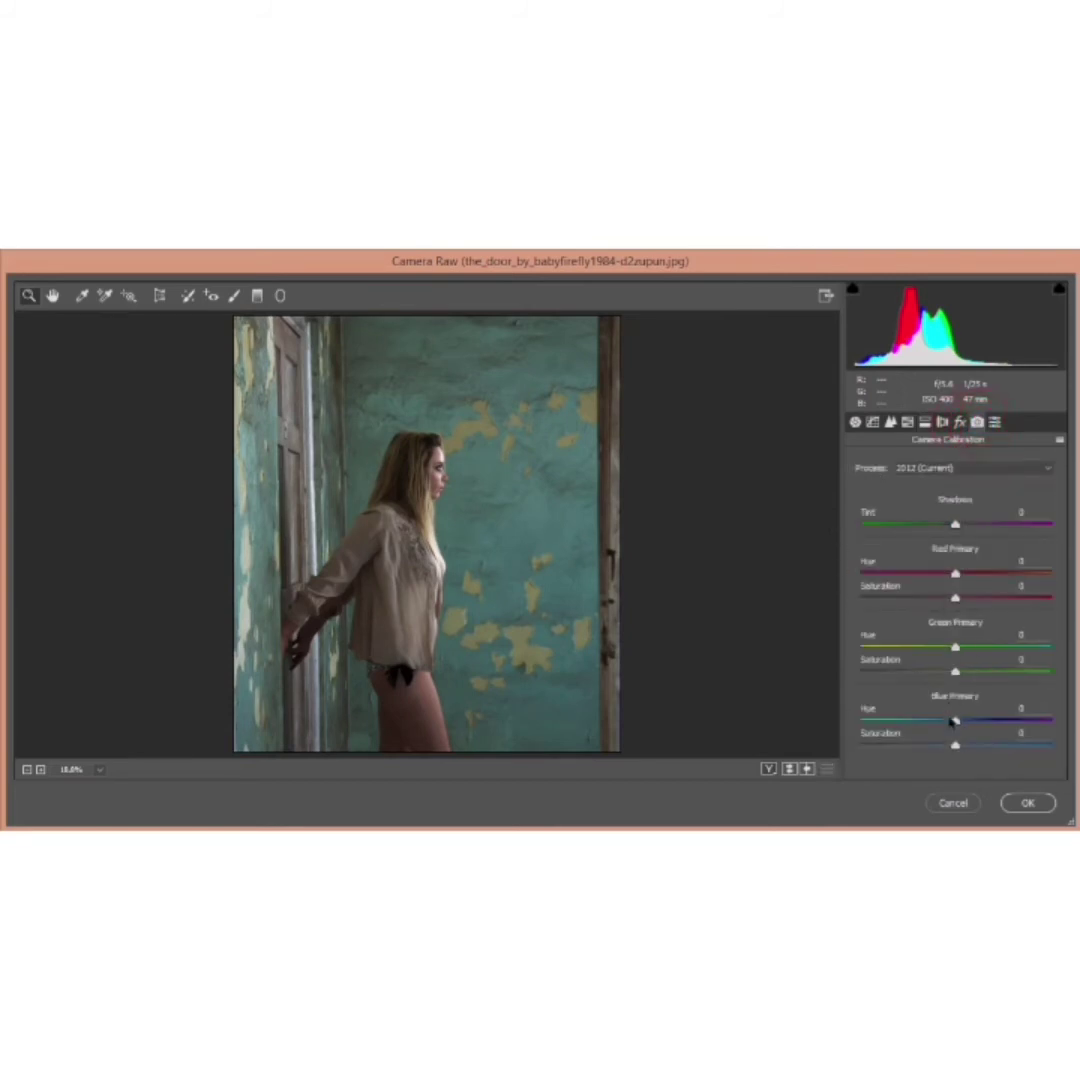
mouse_move(955, 723)
mouse_down()
mouse_move(918, 725)
mouse_move(967, 750)
mouse_up()
drag(955, 647, 962, 673)
mouse_move(956, 576)
mouse_down()
mouse_move(934, 580)
mouse_move(960, 598)
mouse_up()
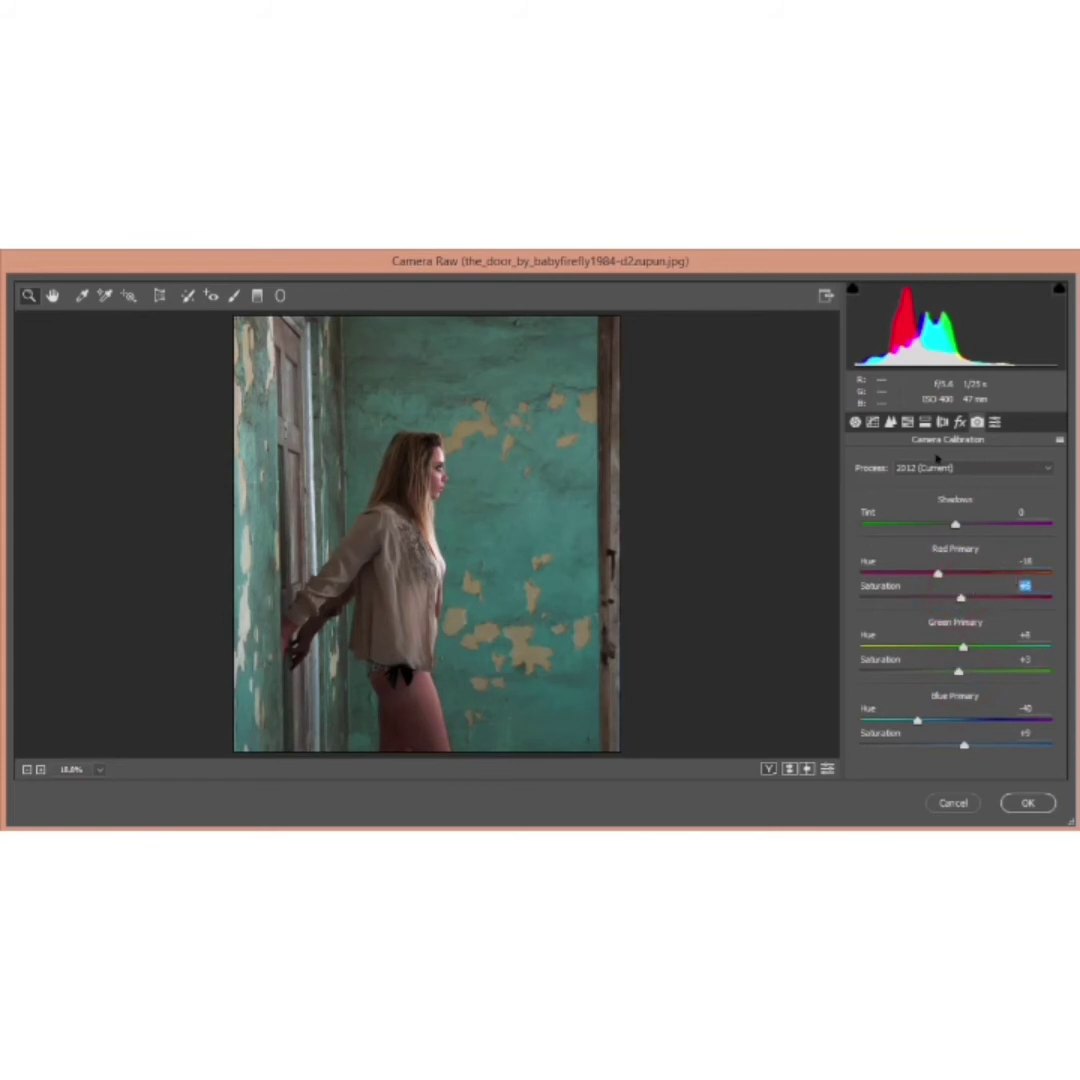
Step: Add a −13 post-crop vignette with its midpoint at about 60
click(959, 423)
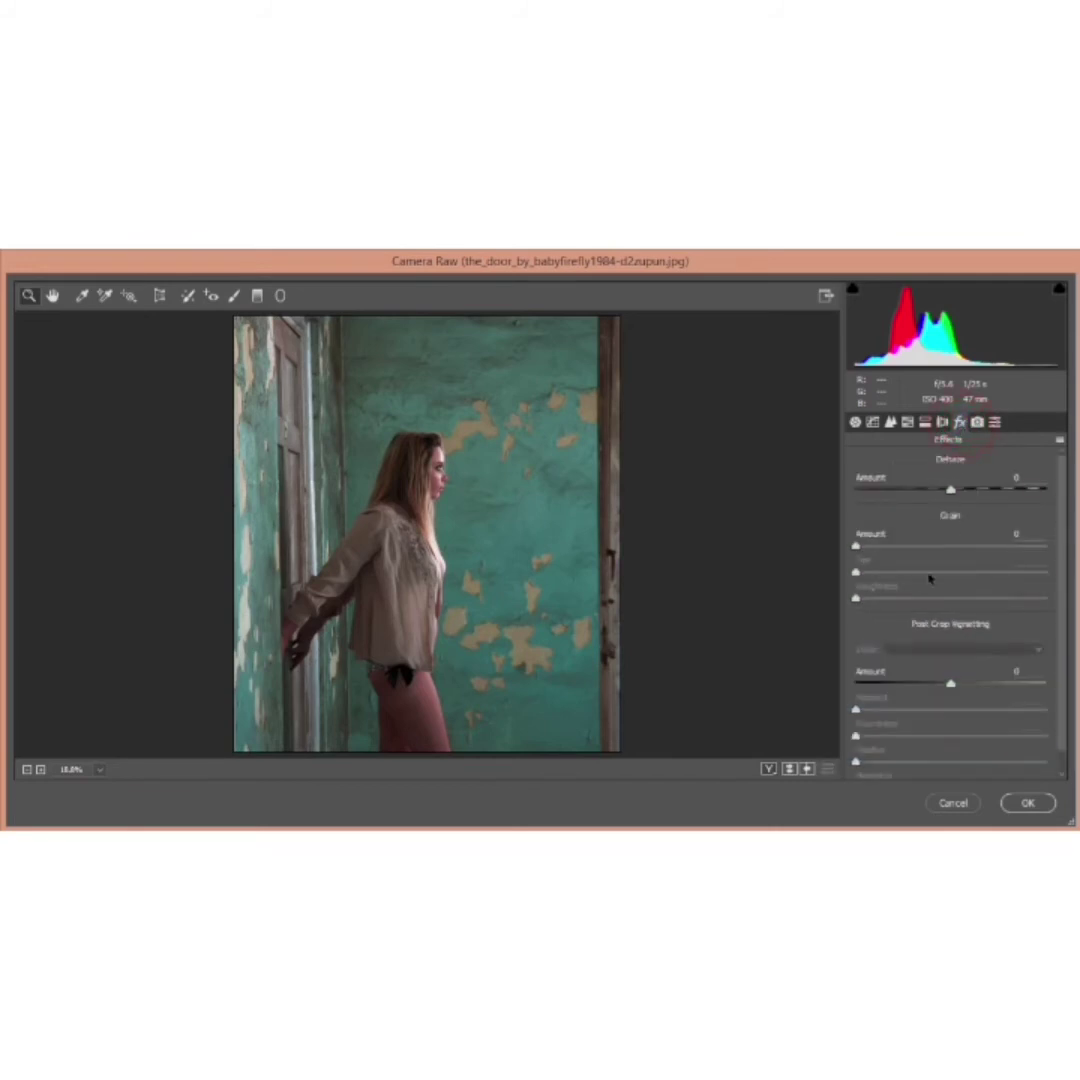
drag(953, 688, 941, 688)
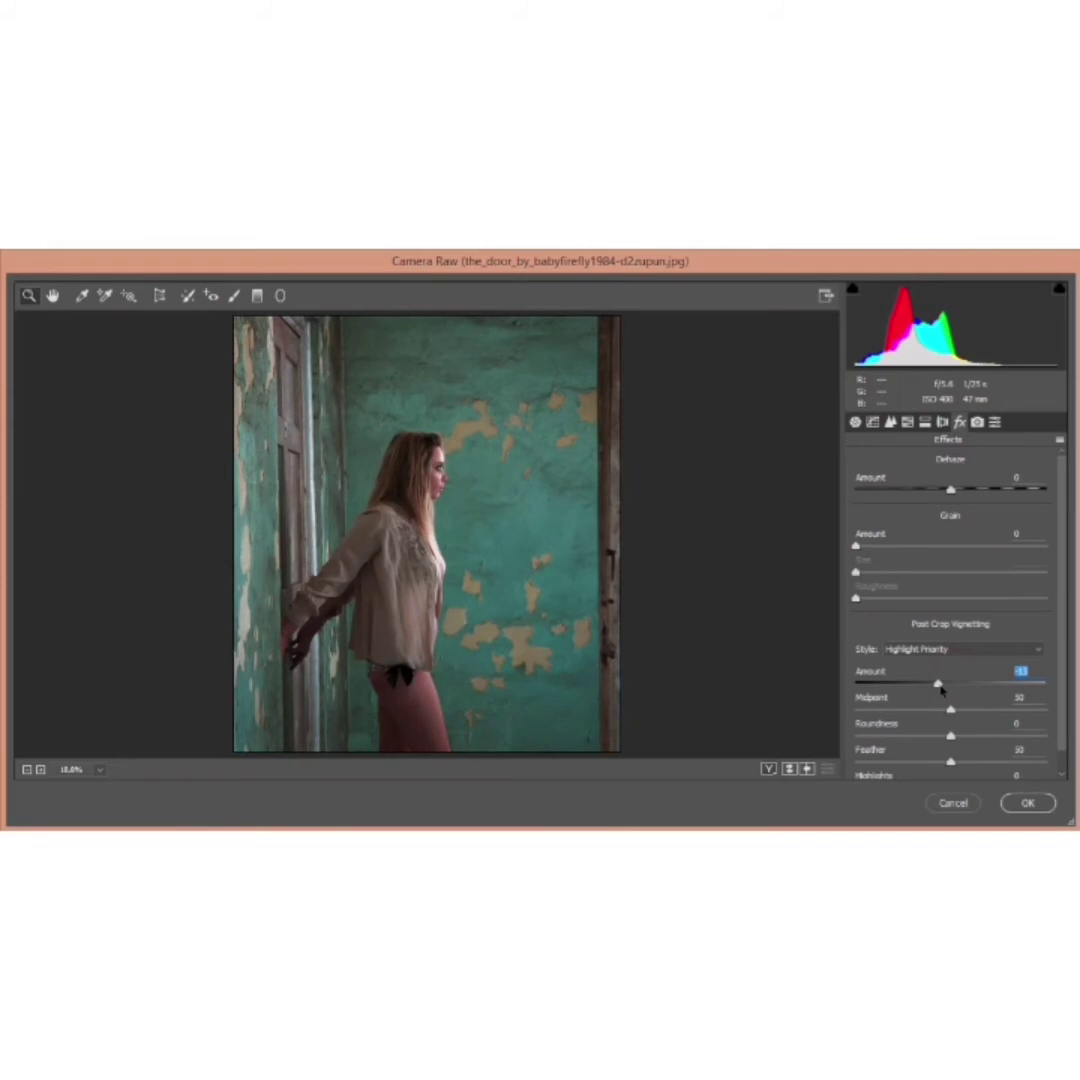
drag(951, 709, 938, 744)
scroll(971, 739, down, 1)
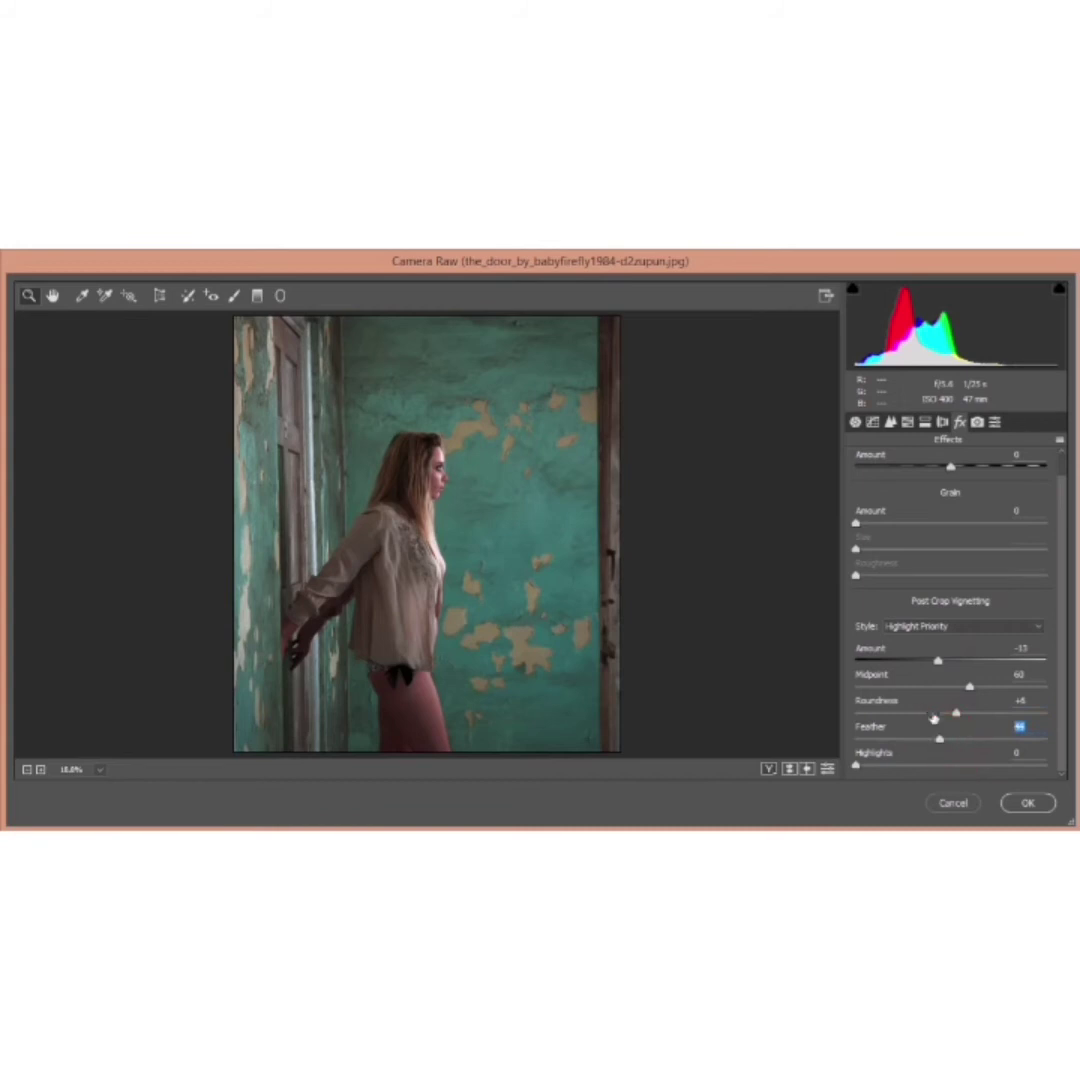
Step: Lower the reds saturation, brighten the reds slightly, and apply the Camera Raw grade to Layer 1
click(907, 421)
click(911, 487)
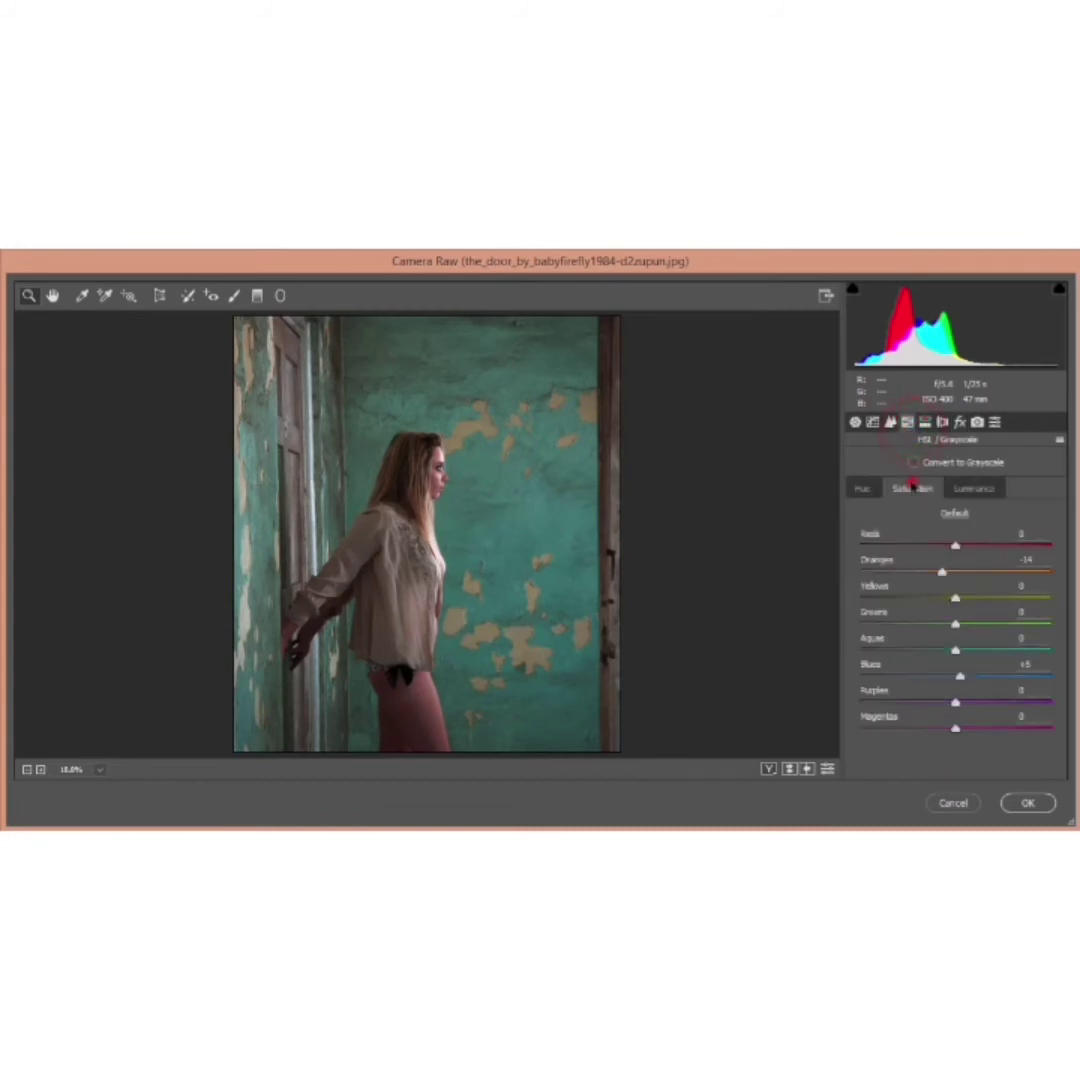
click(940, 546)
click(974, 488)
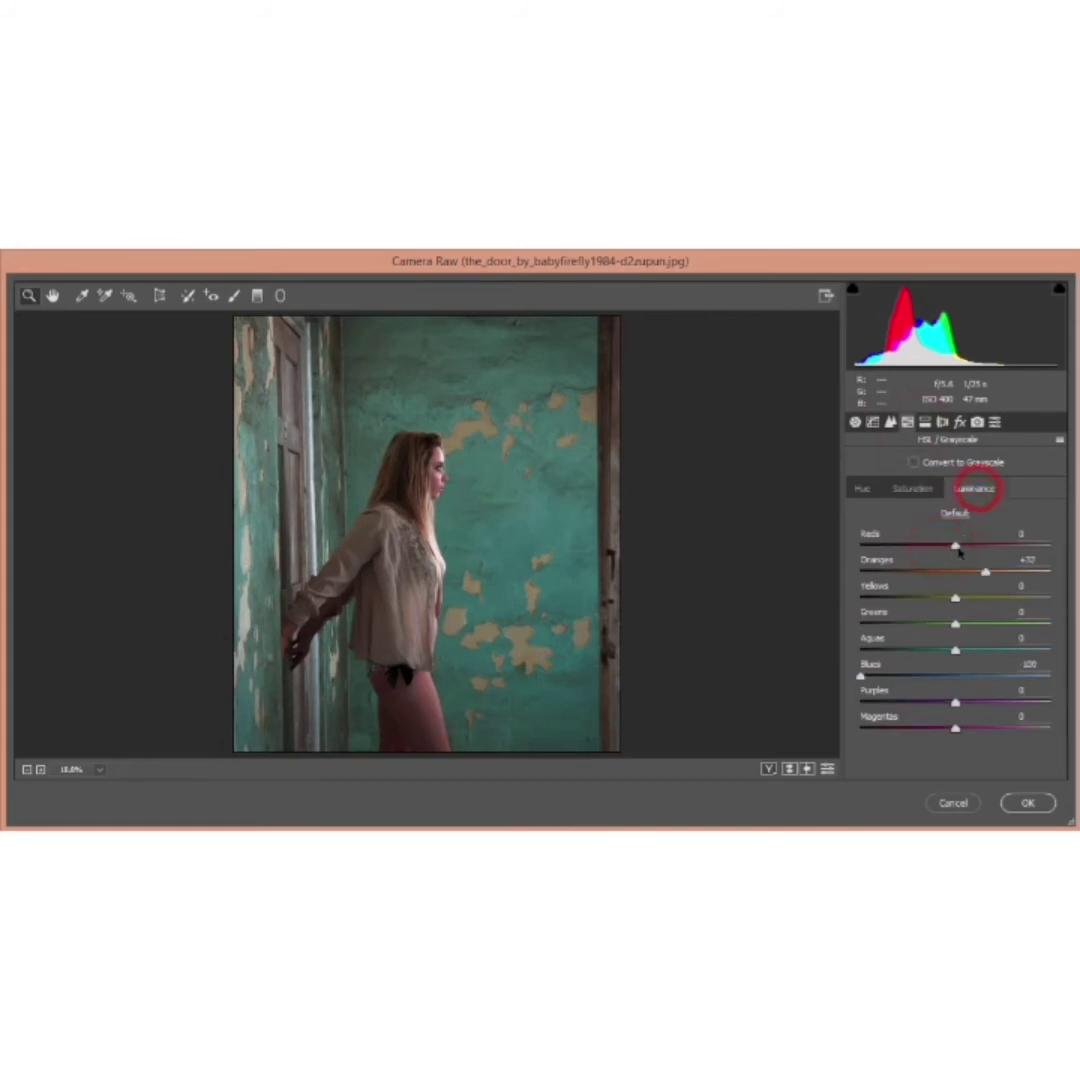
click(961, 546)
drag(965, 548, 970, 551)
click(1025, 802)
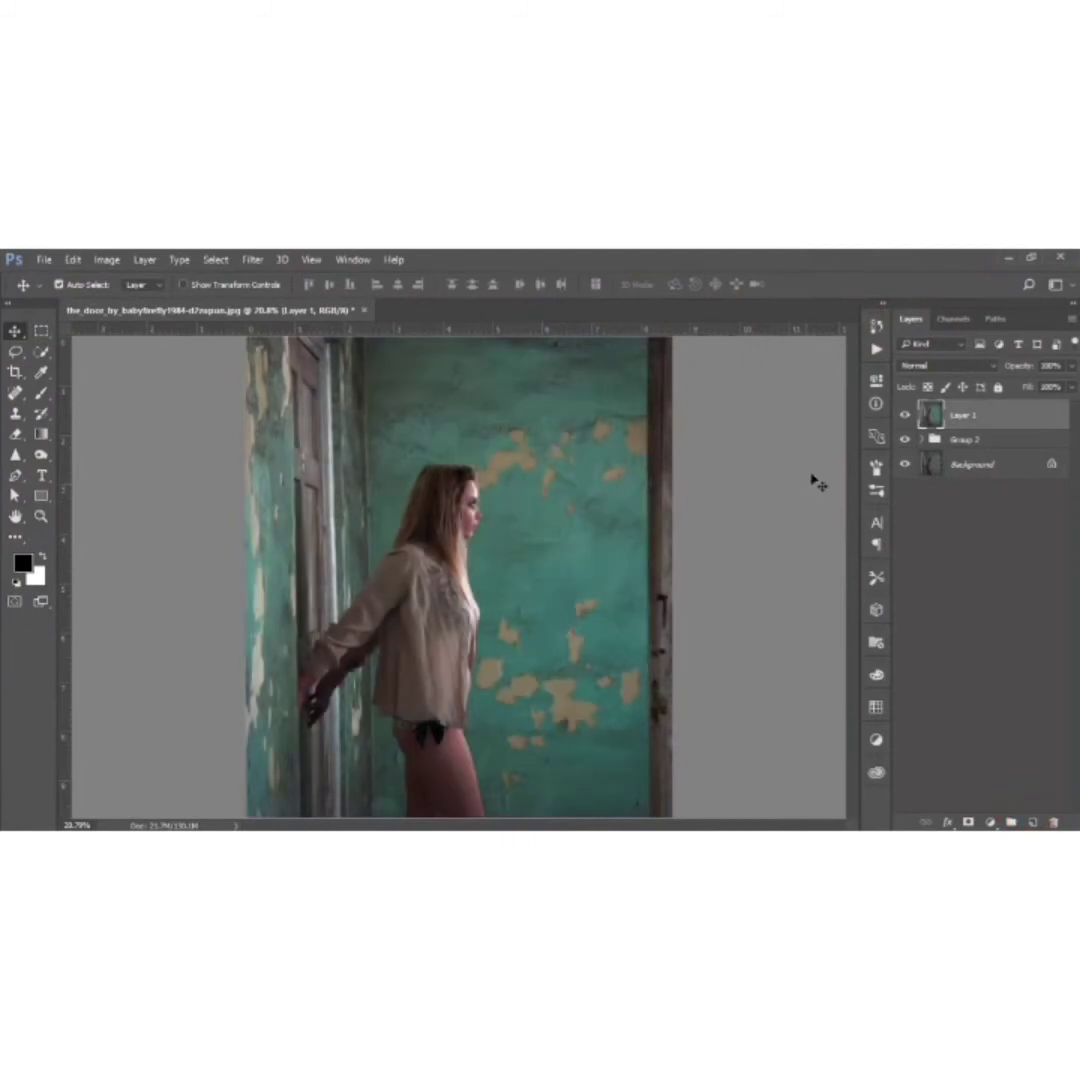
Step: Hide and show Layer 1 several times to compare the grade with the original
click(906, 415)
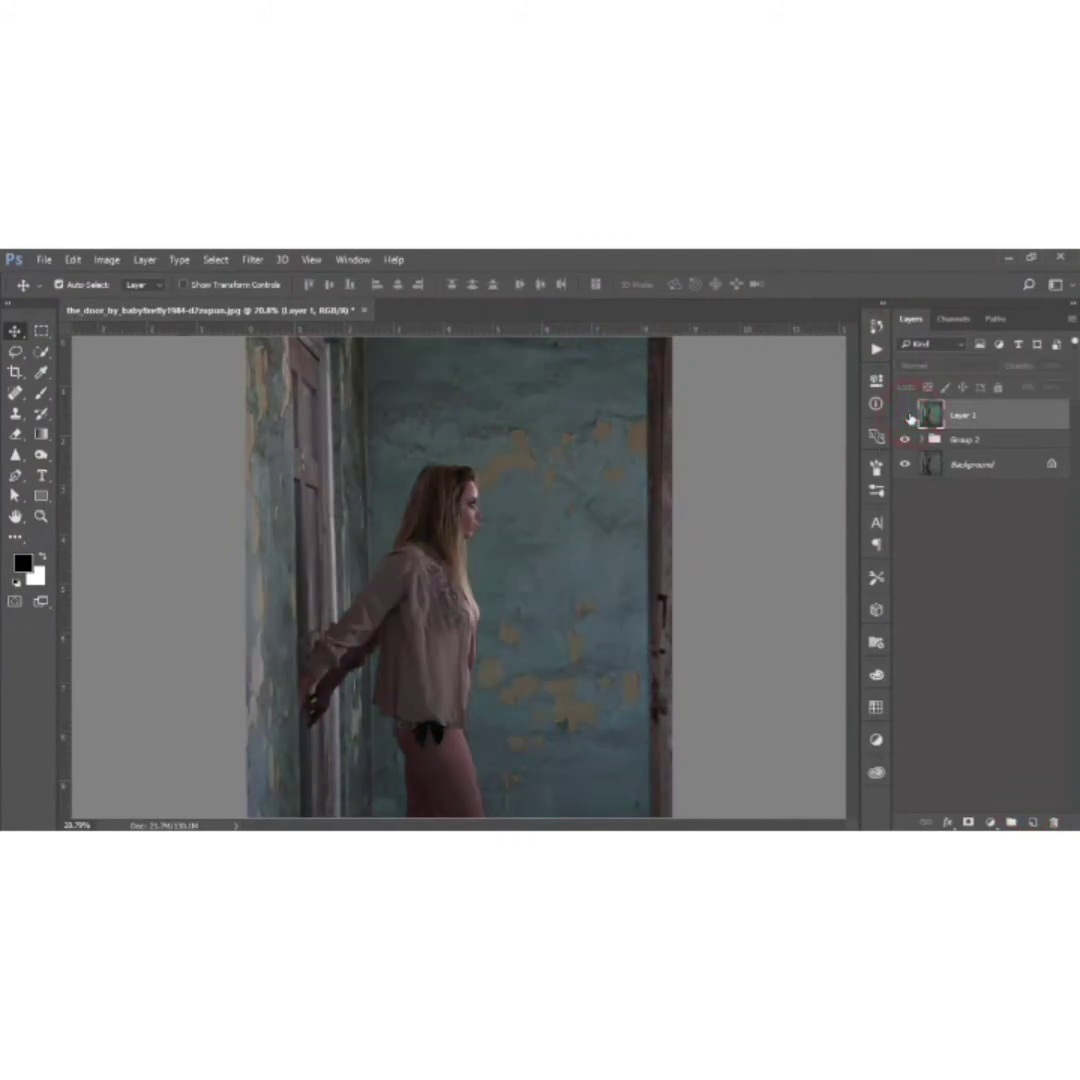
click(907, 415)
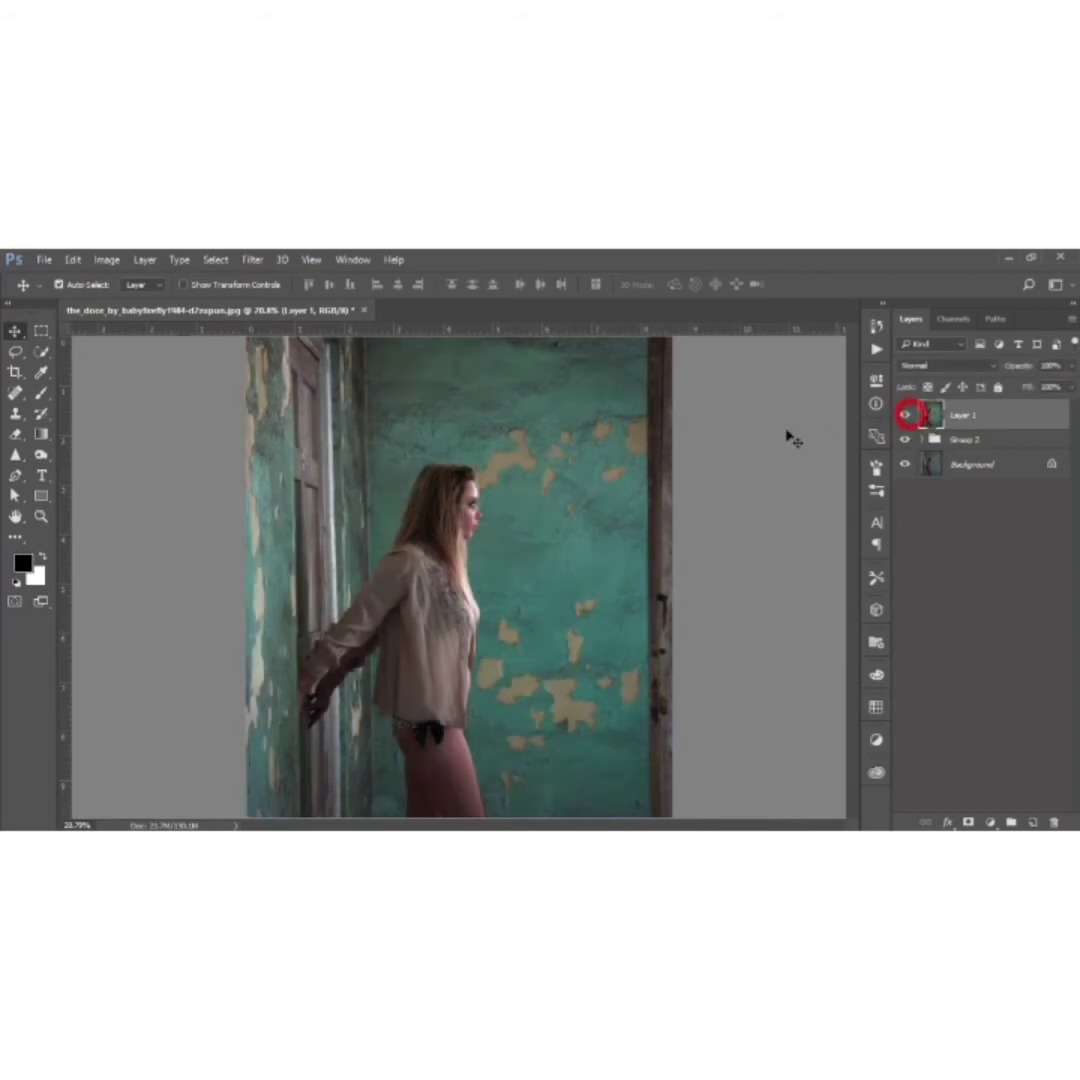
click(903, 416)
click(903, 416)
click(903, 416)
click(903, 416)
click(992, 822)
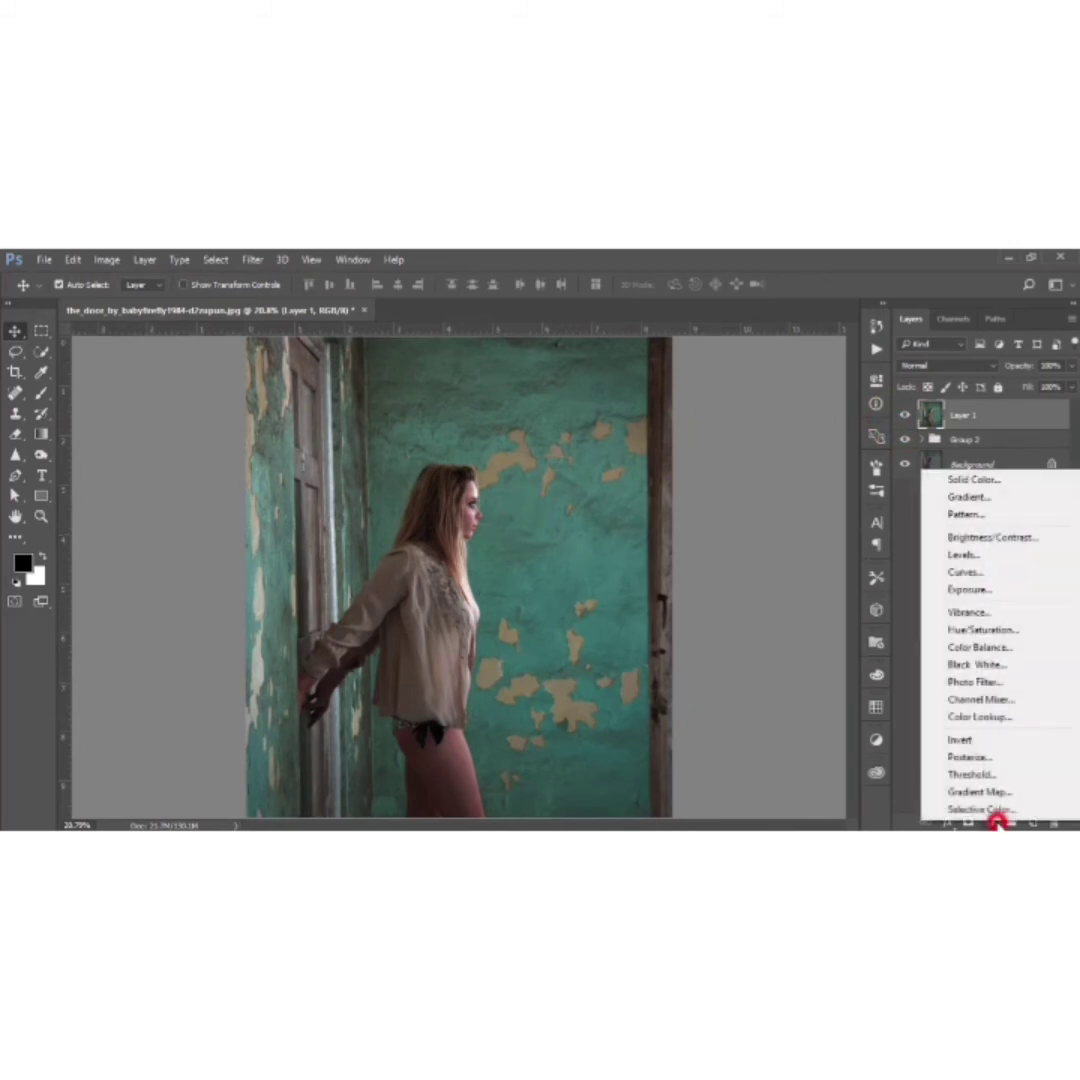
Step: Add a Color Lookup layer, trying several LUTs before settling on Fuji ETERNA 250D Kodak 2395
click(1030, 716)
click(776, 427)
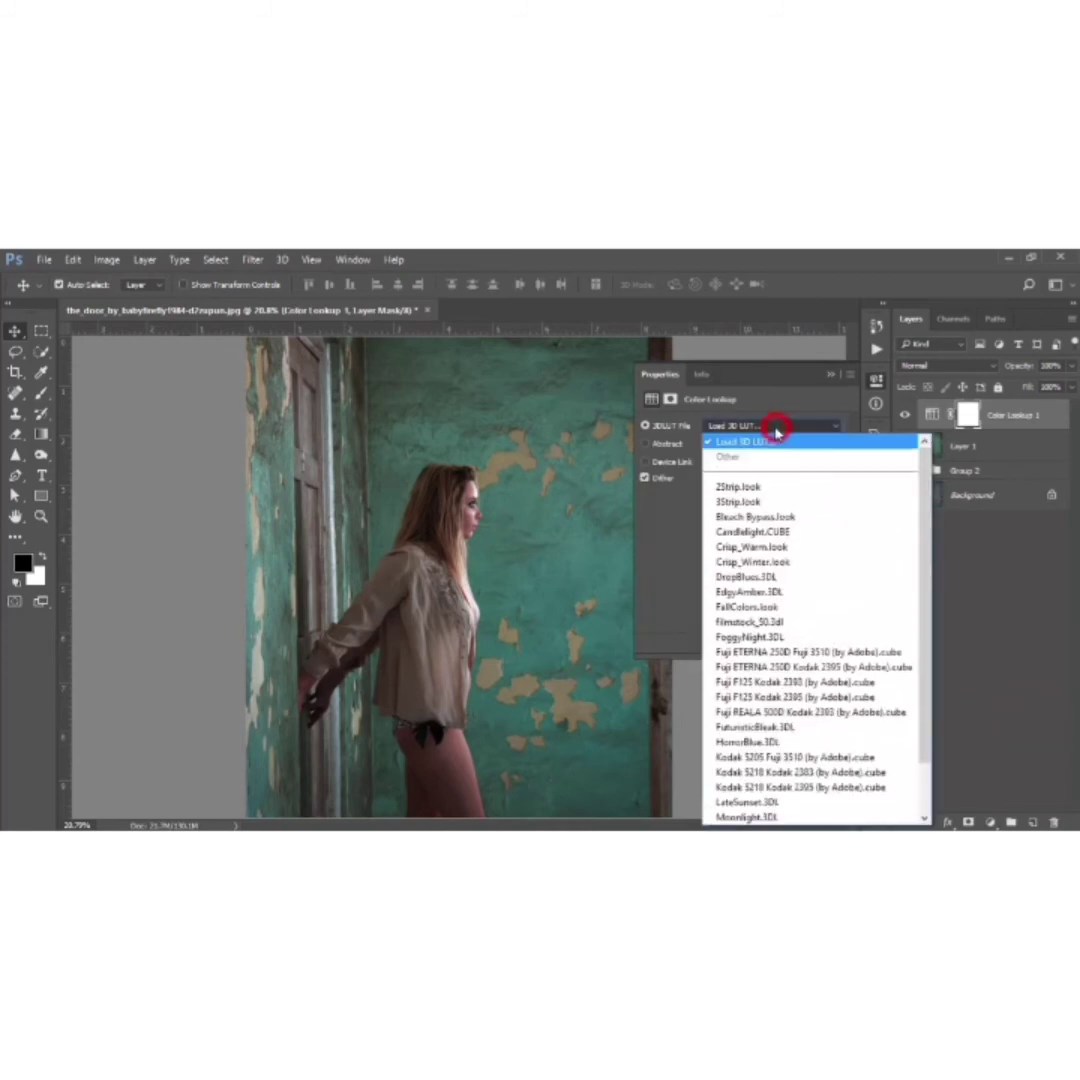
click(762, 622)
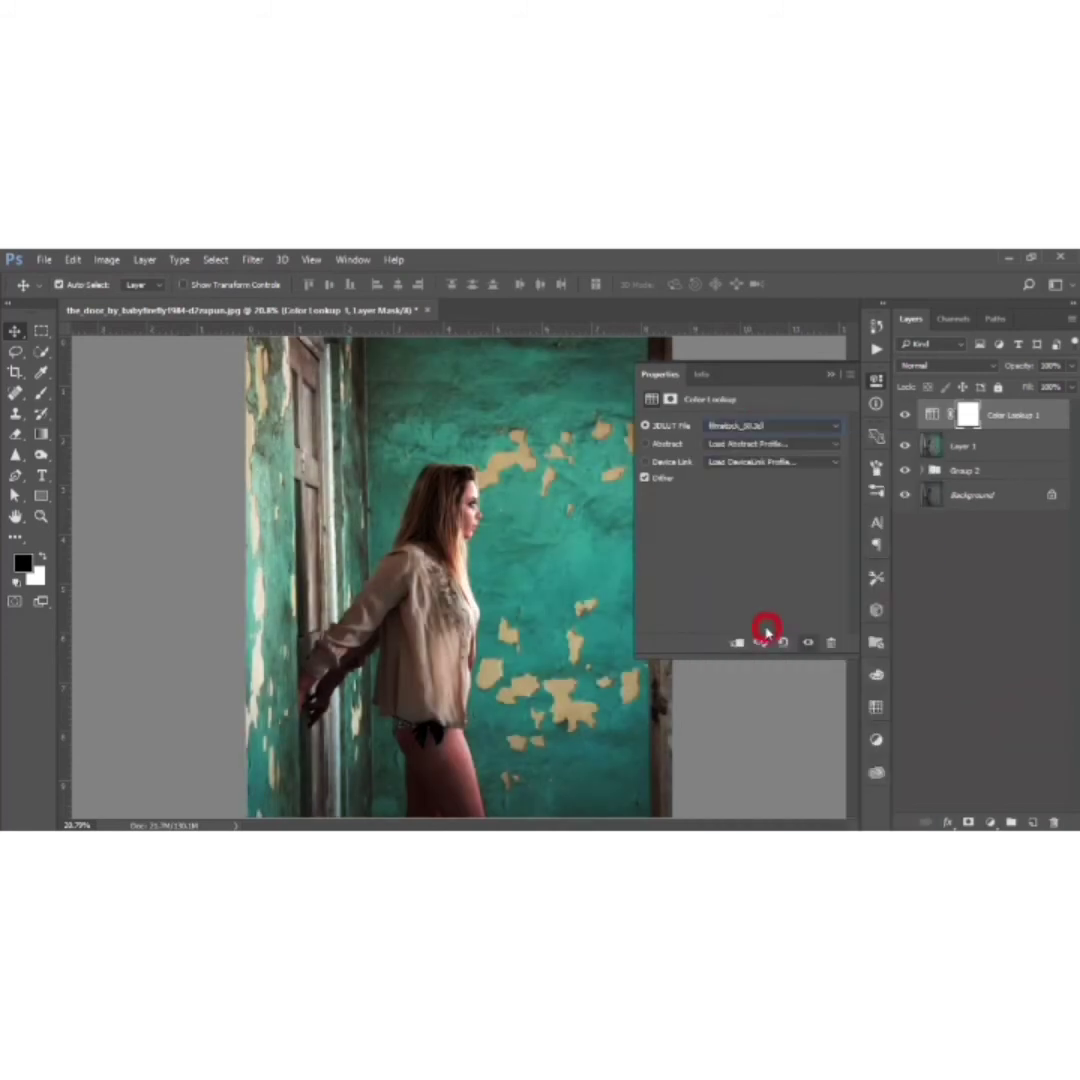
click(752, 427)
click(759, 574)
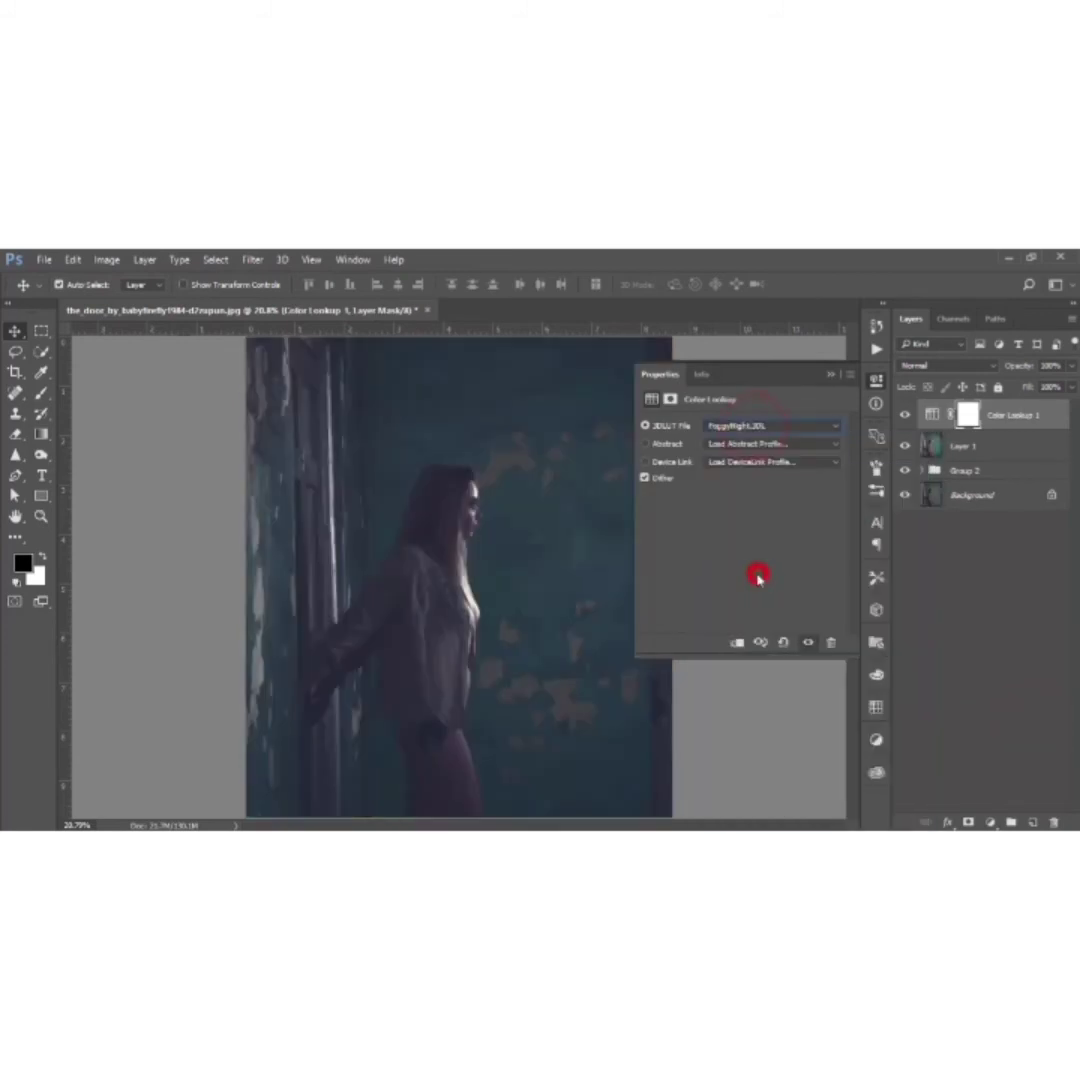
click(760, 430)
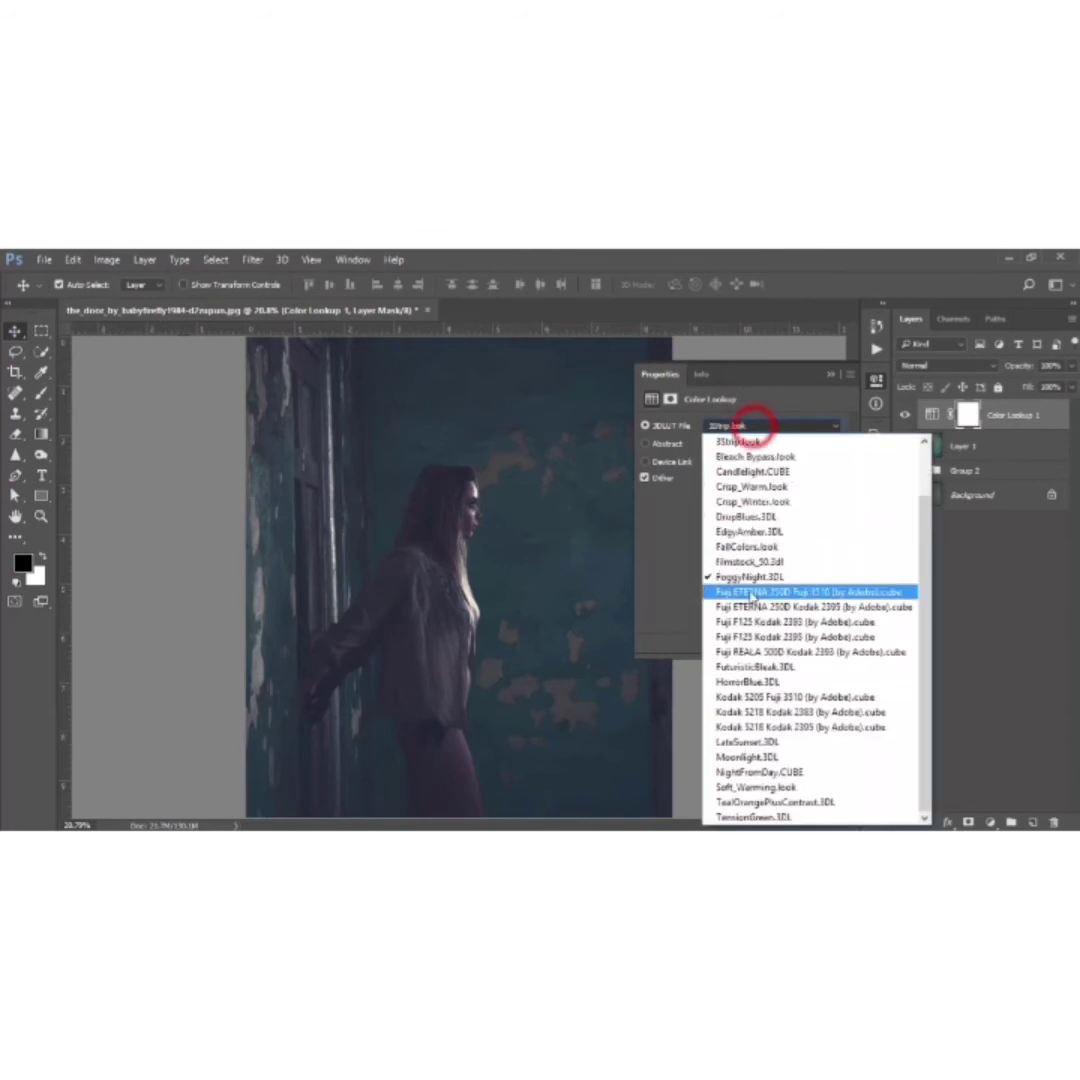
click(750, 606)
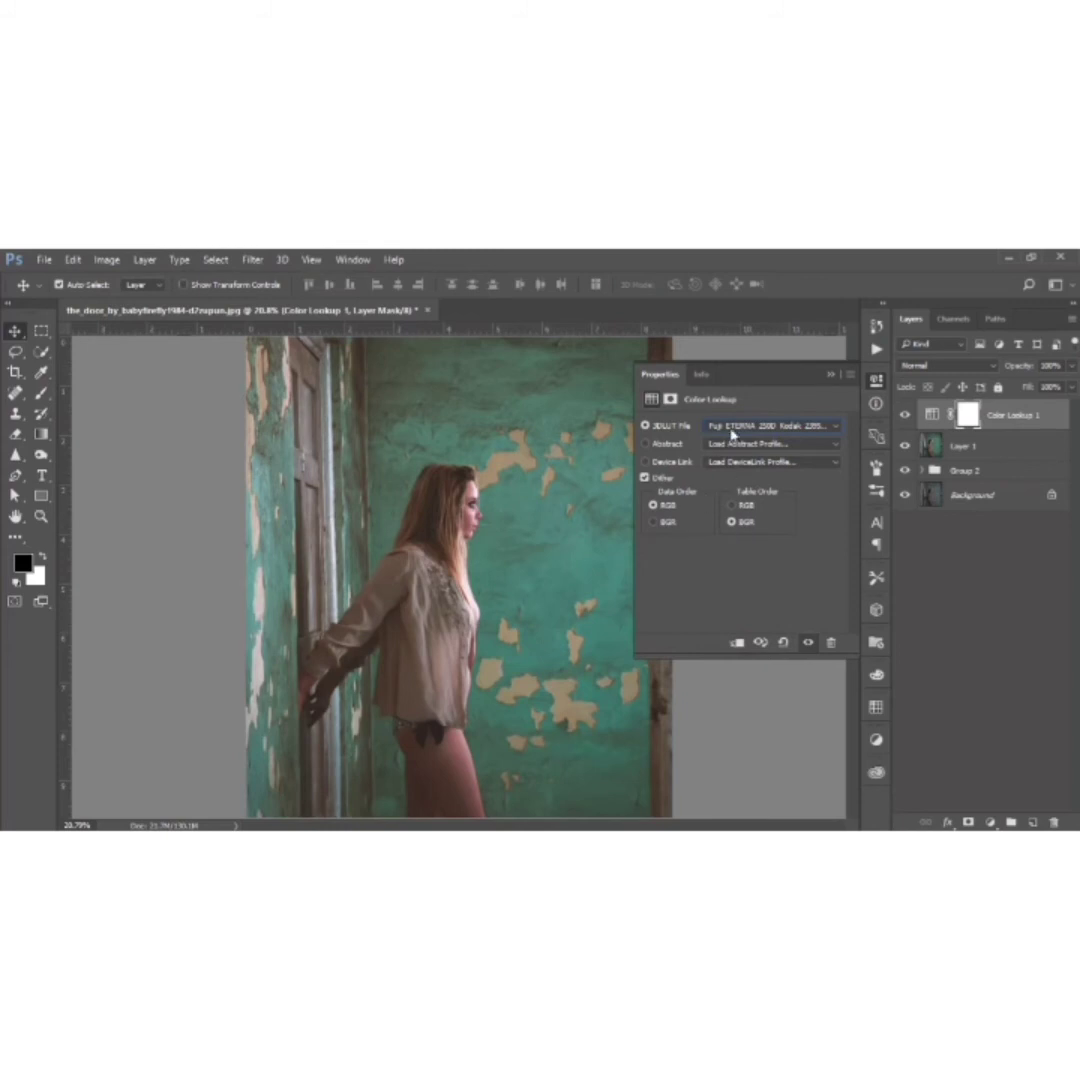
click(741, 433)
click(755, 619)
click(746, 425)
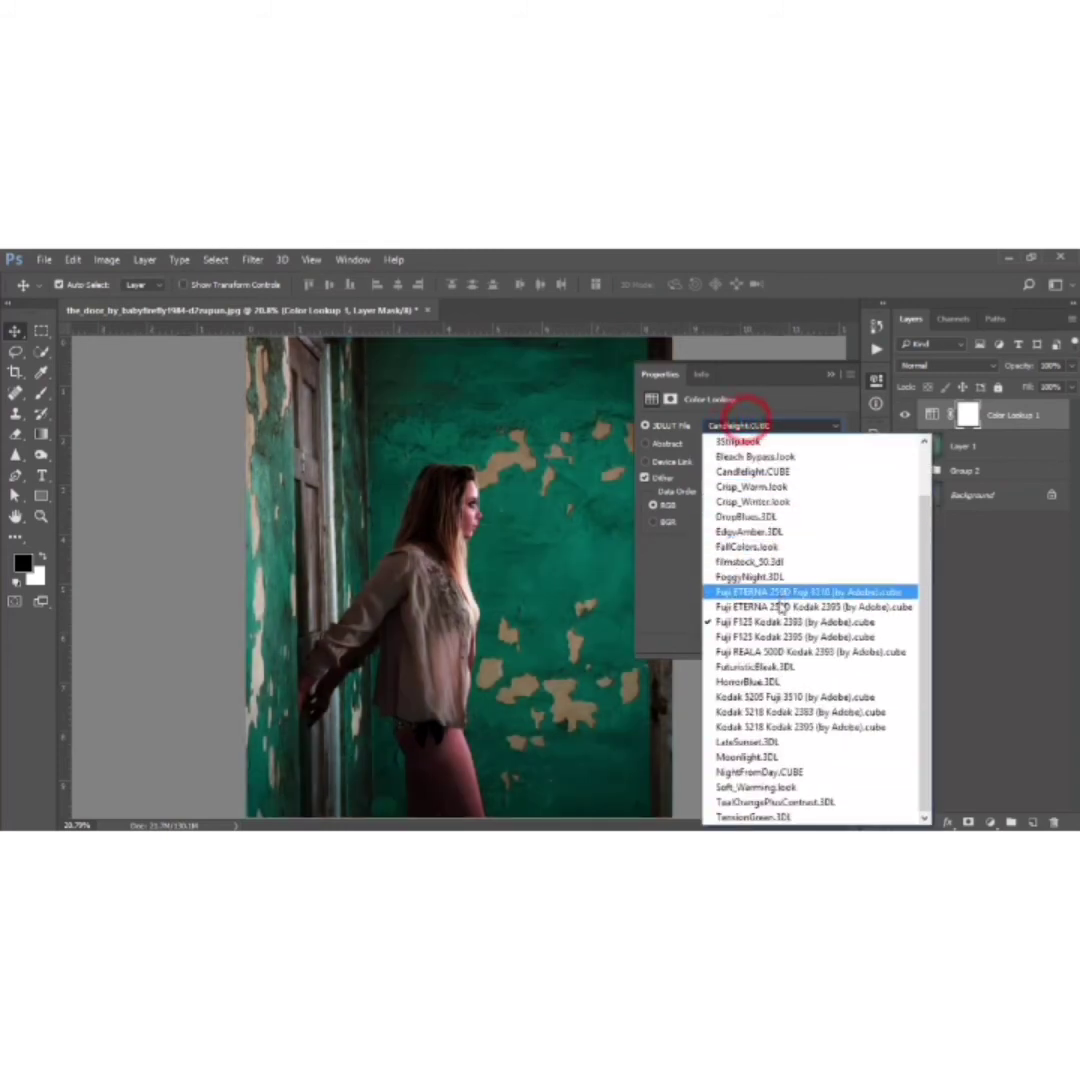
click(779, 607)
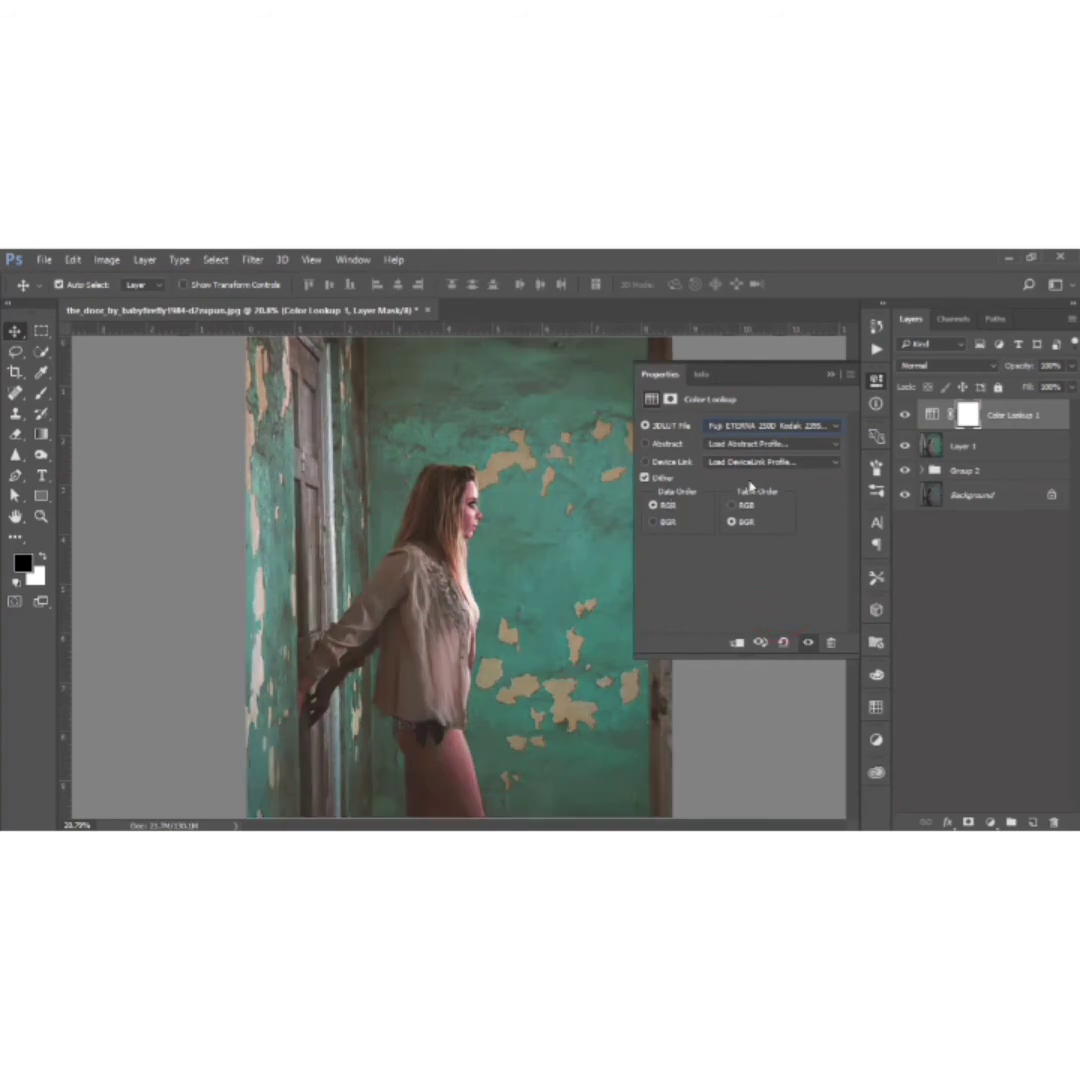
click(741, 428)
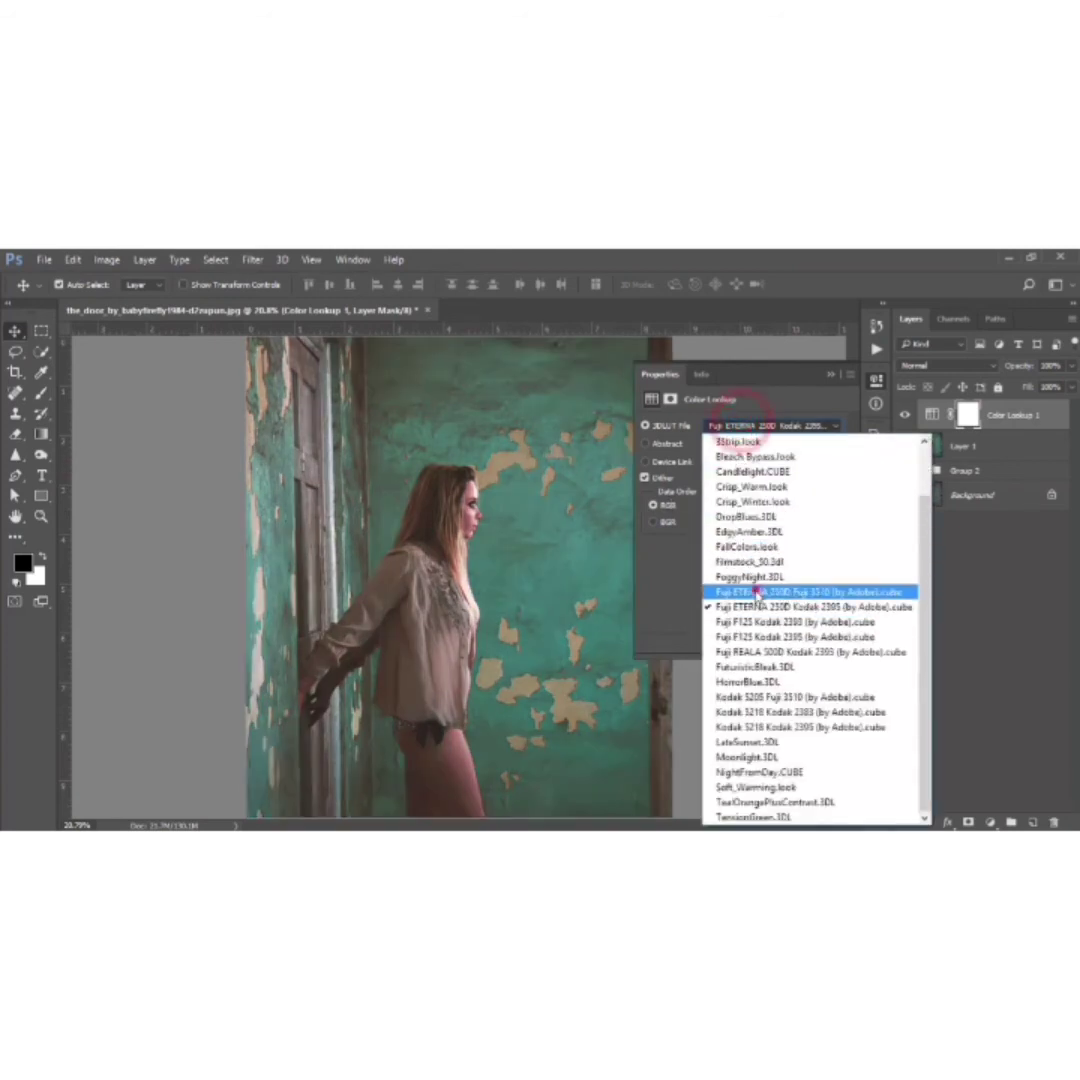
click(756, 586)
click(741, 430)
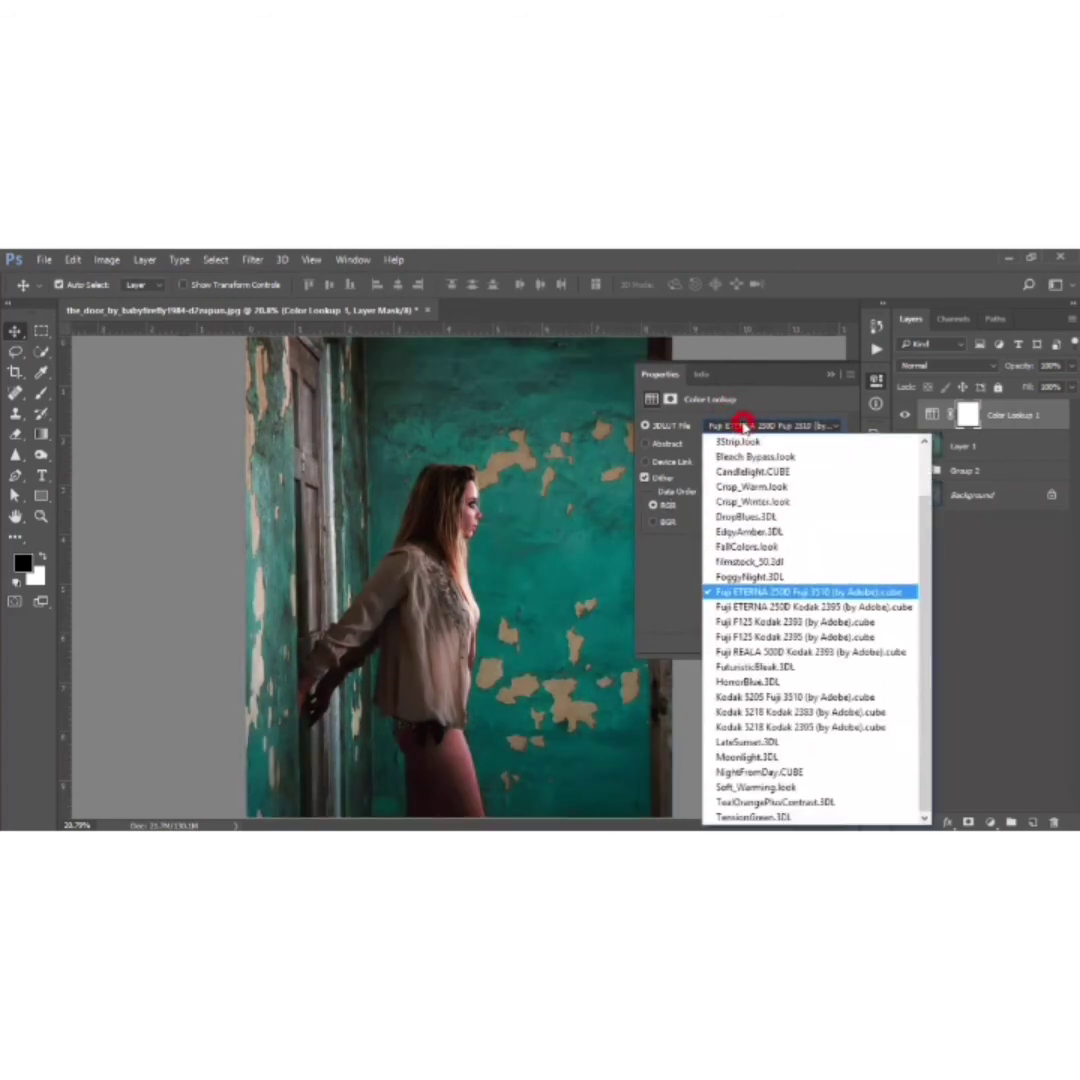
click(768, 606)
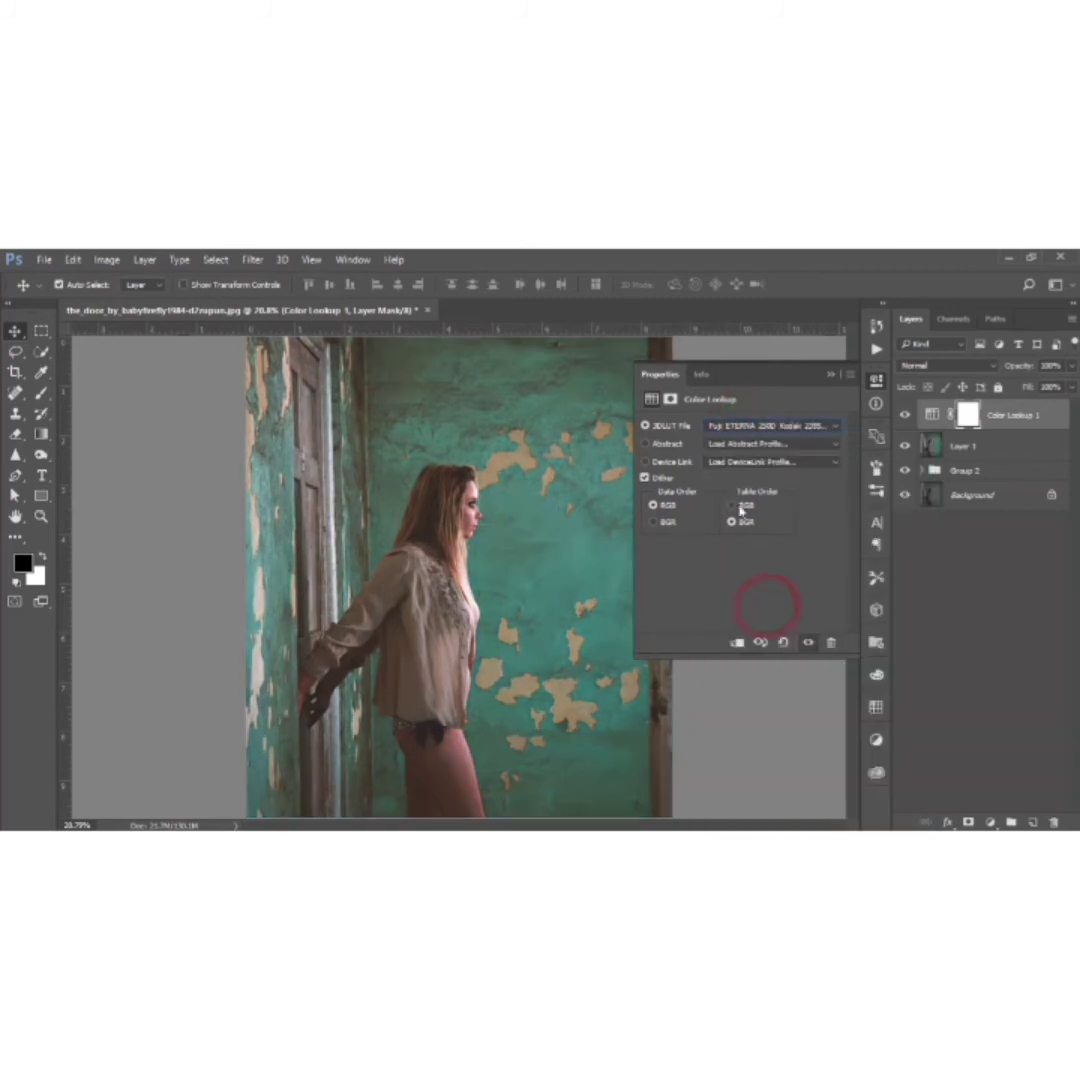
Step: Lower the Color Lookup 1 layer's fill to about 71%
click(833, 378)
click(1070, 387)
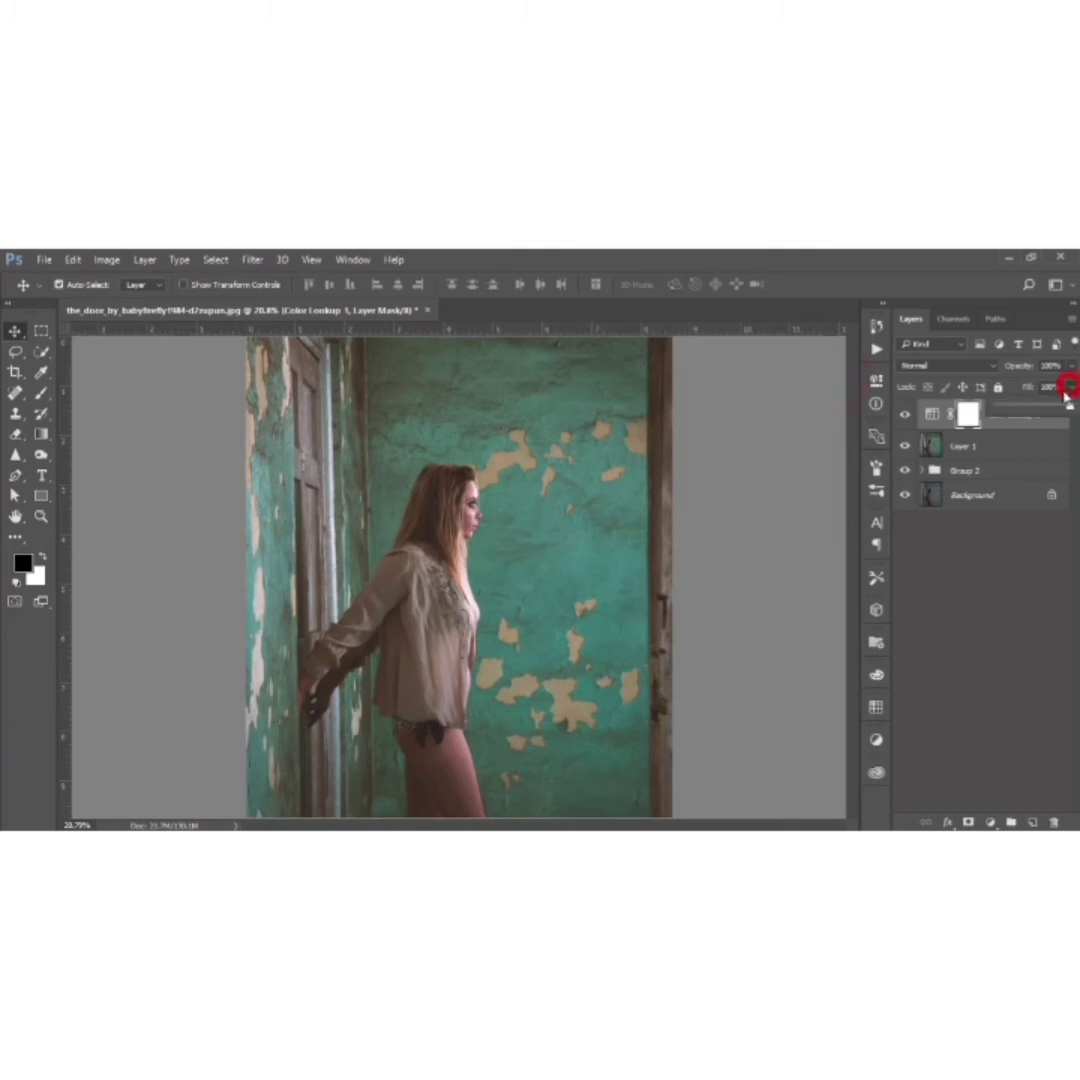
click(1053, 407)
click(687, 526)
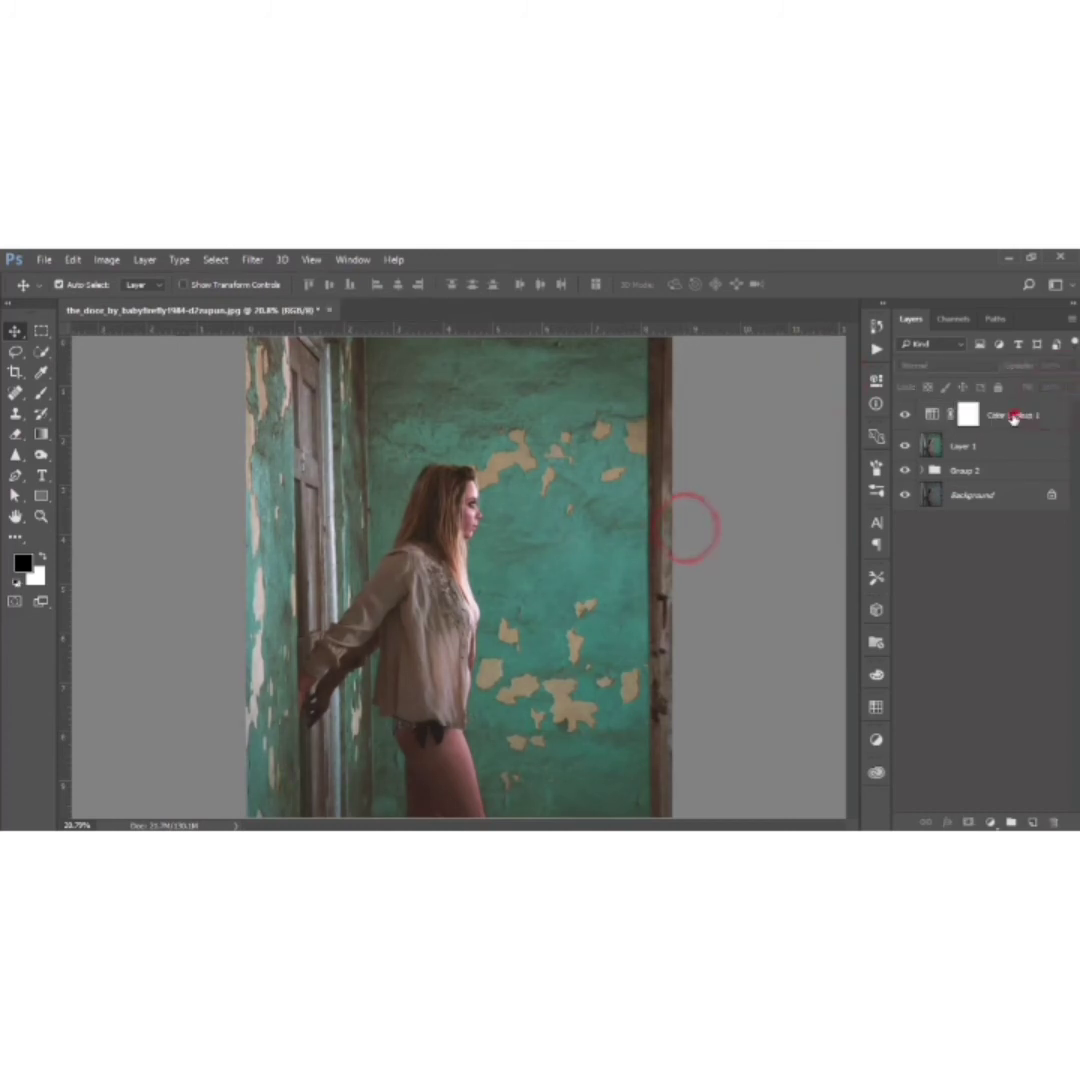
click(1013, 418)
Step: Add a Levels layer with input levels of about 13, 1.00 and 243
click(995, 822)
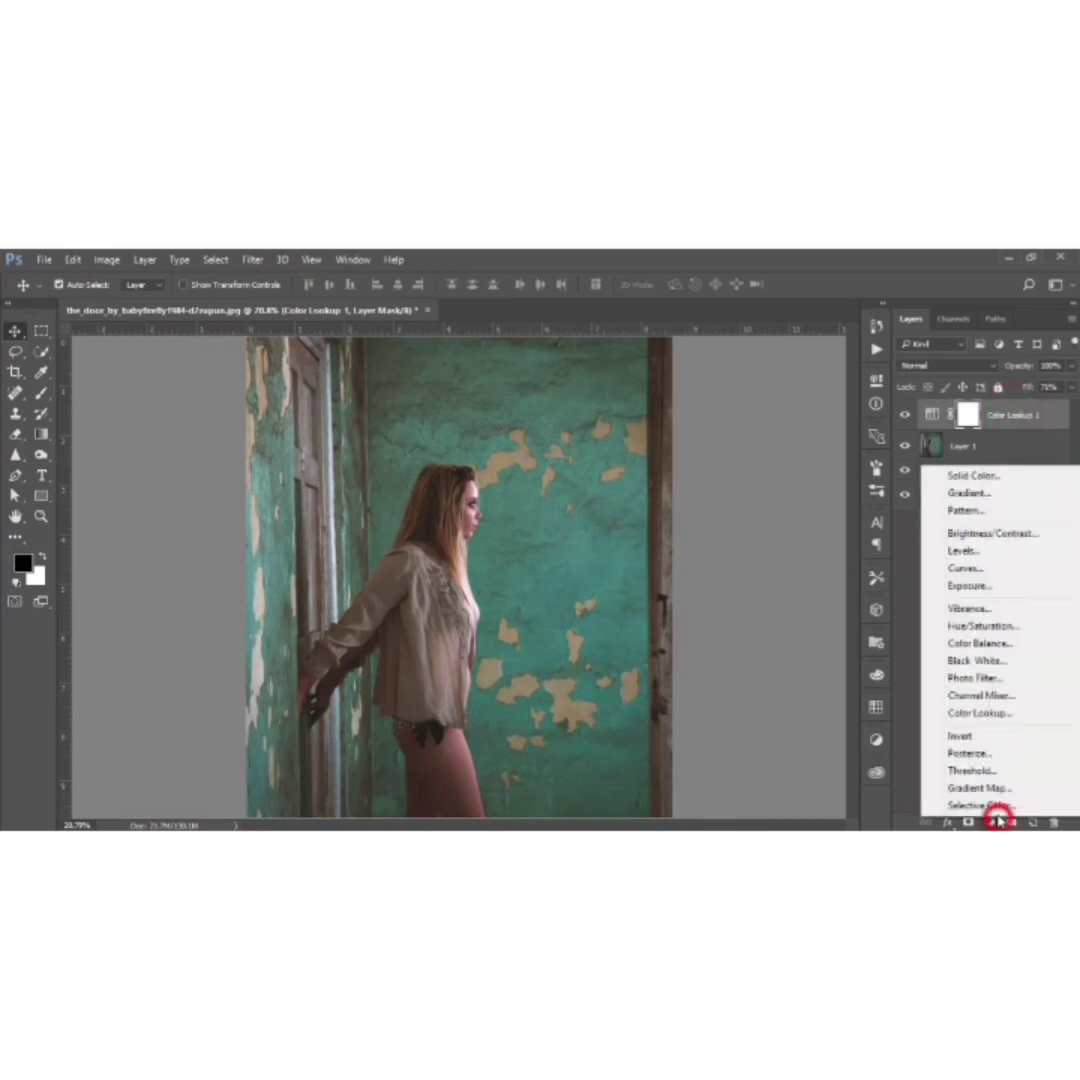
click(1004, 552)
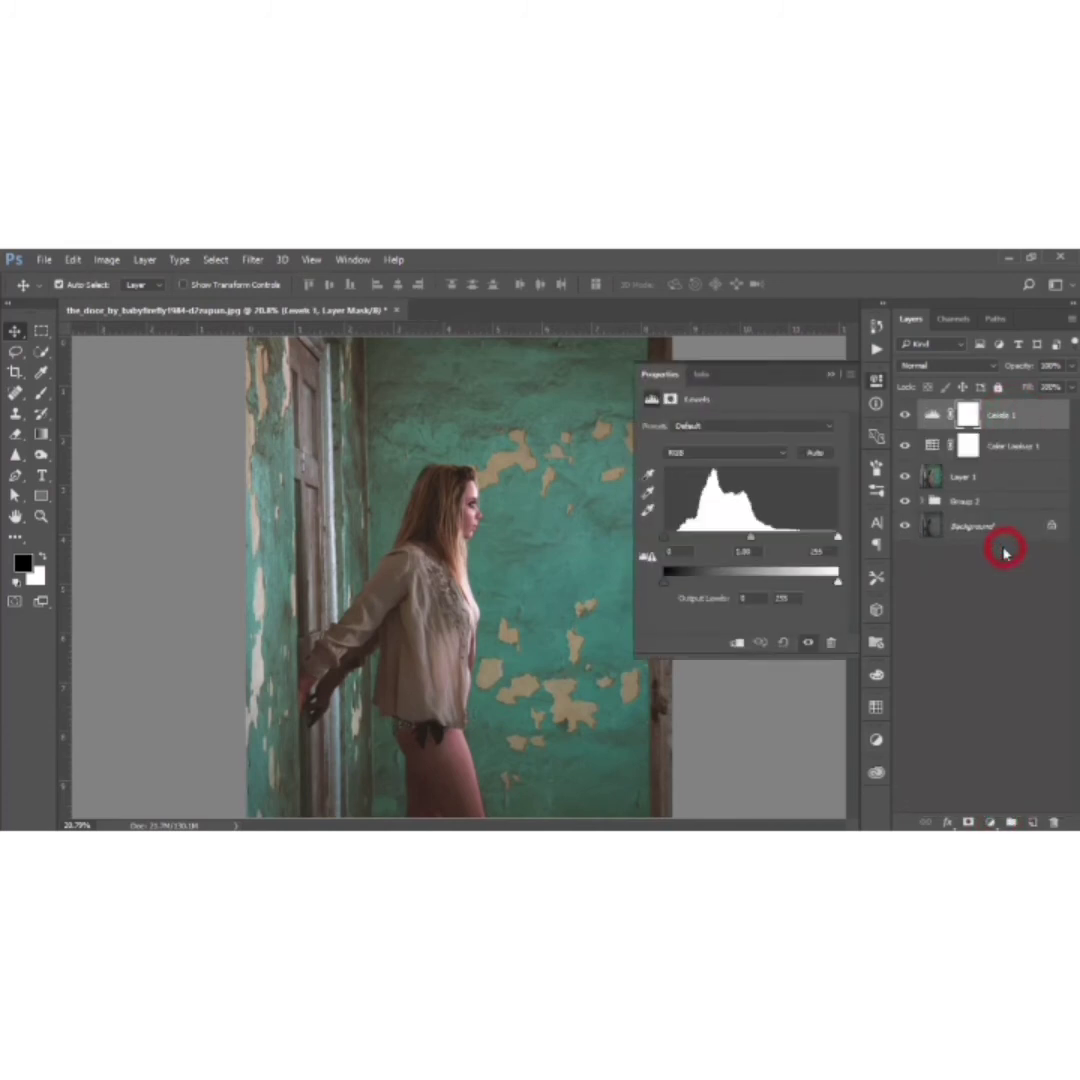
drag(676, 541, 677, 541)
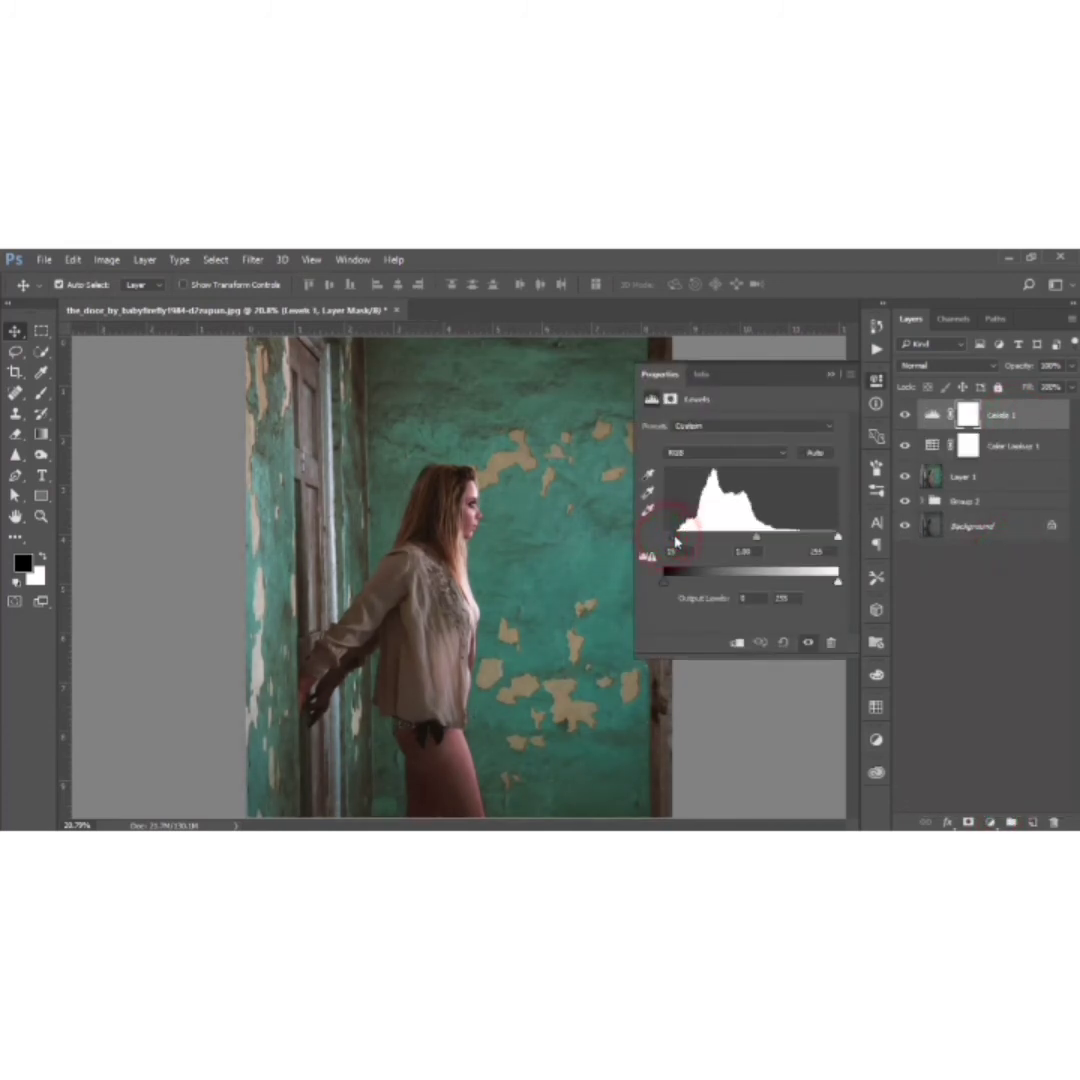
drag(836, 540, 828, 540)
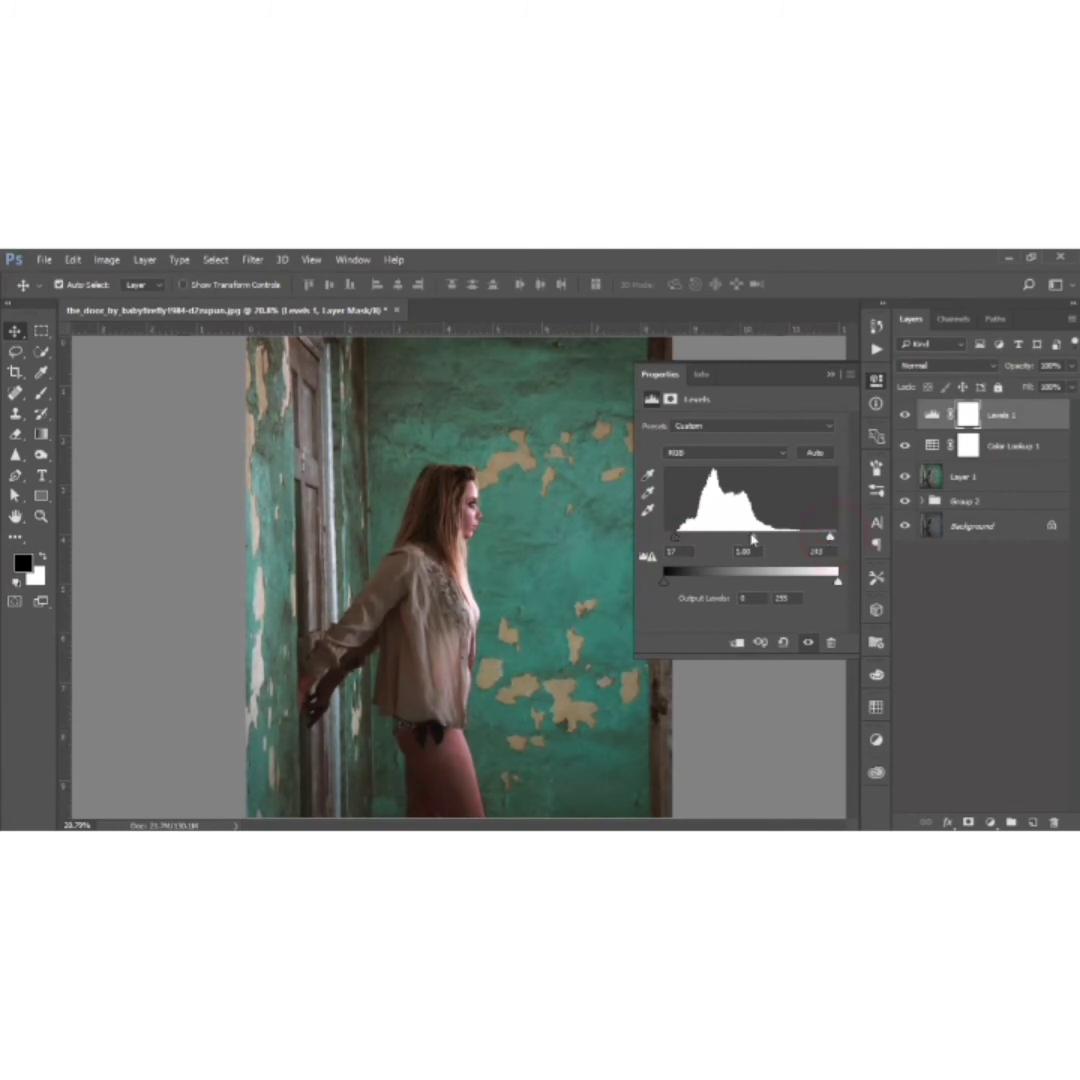
drag(752, 540, 755, 541)
drag(676, 538, 676, 541)
click(829, 376)
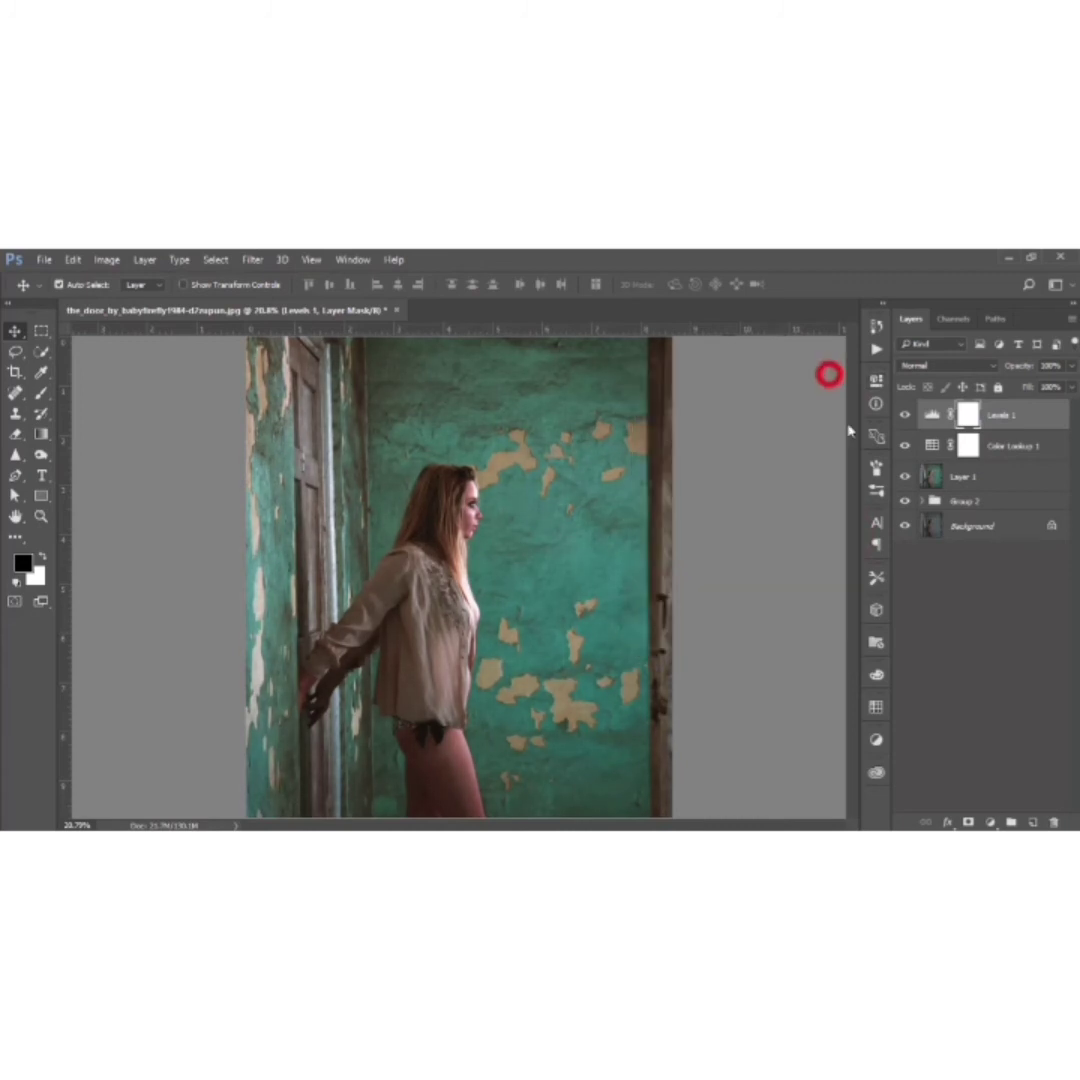
click(988, 822)
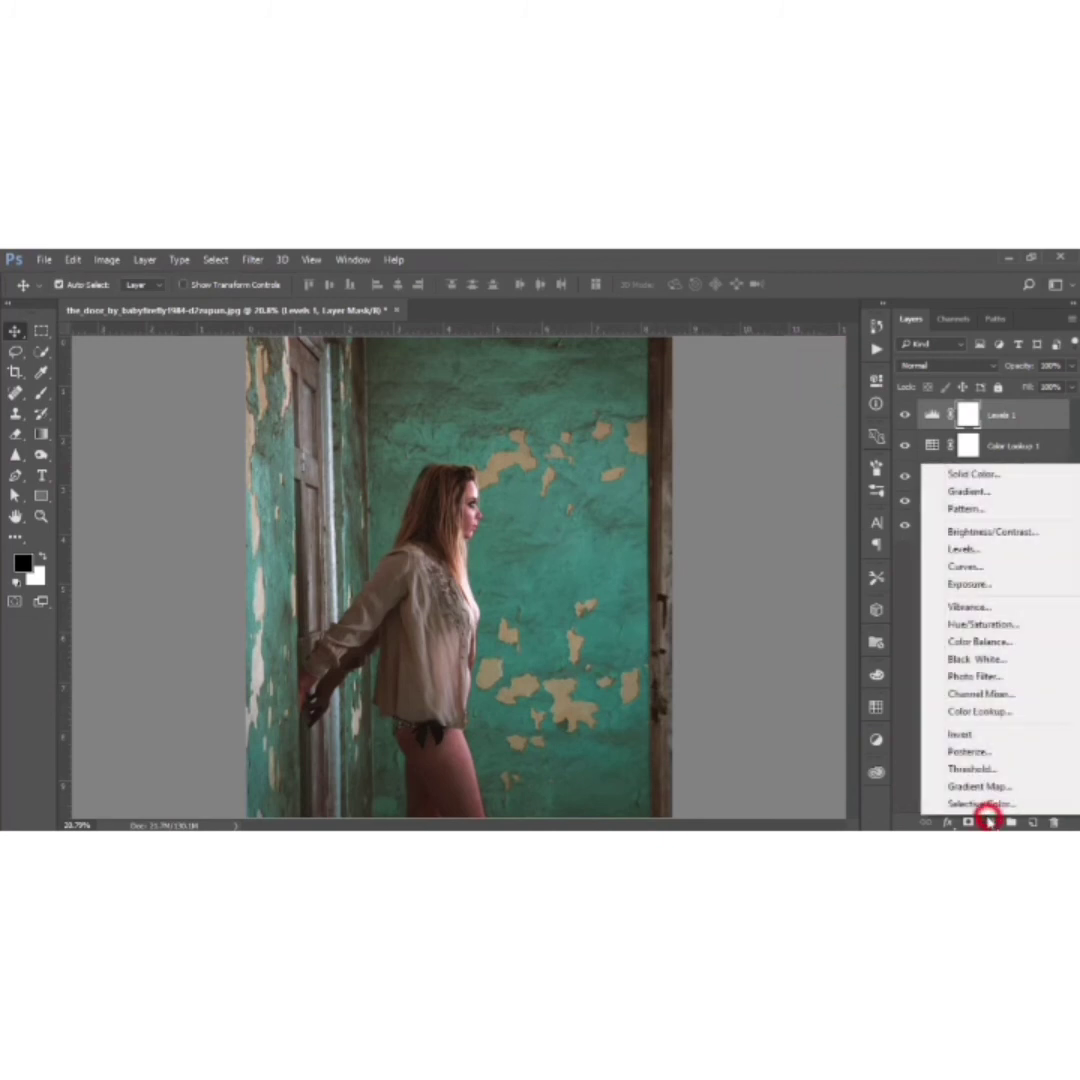
Step: Add a Curves layer with an S-shaped RGB curve and a lifted black point for matte shadows
click(966, 566)
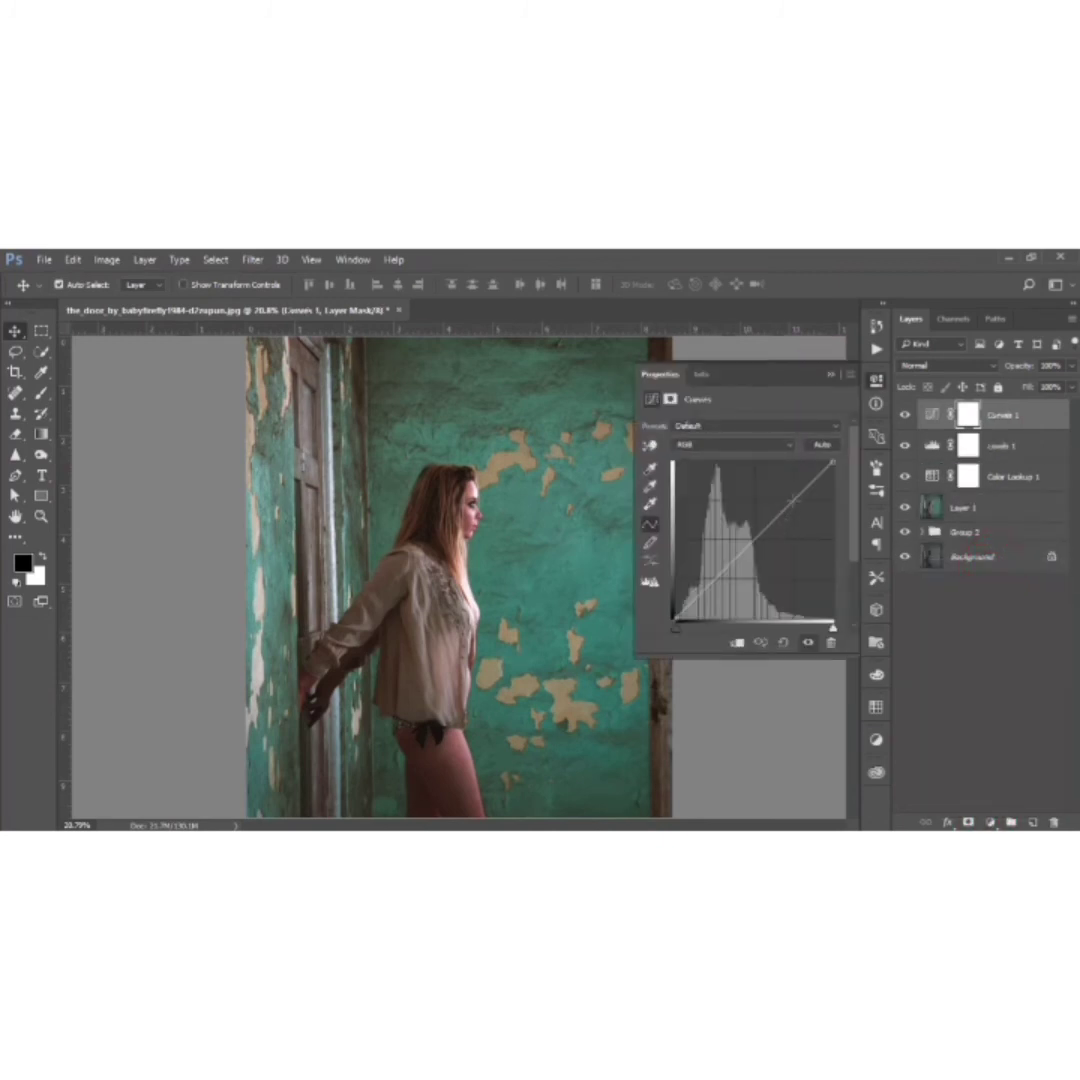
click(795, 498)
click(755, 540)
click(716, 579)
drag(677, 619, 676, 601)
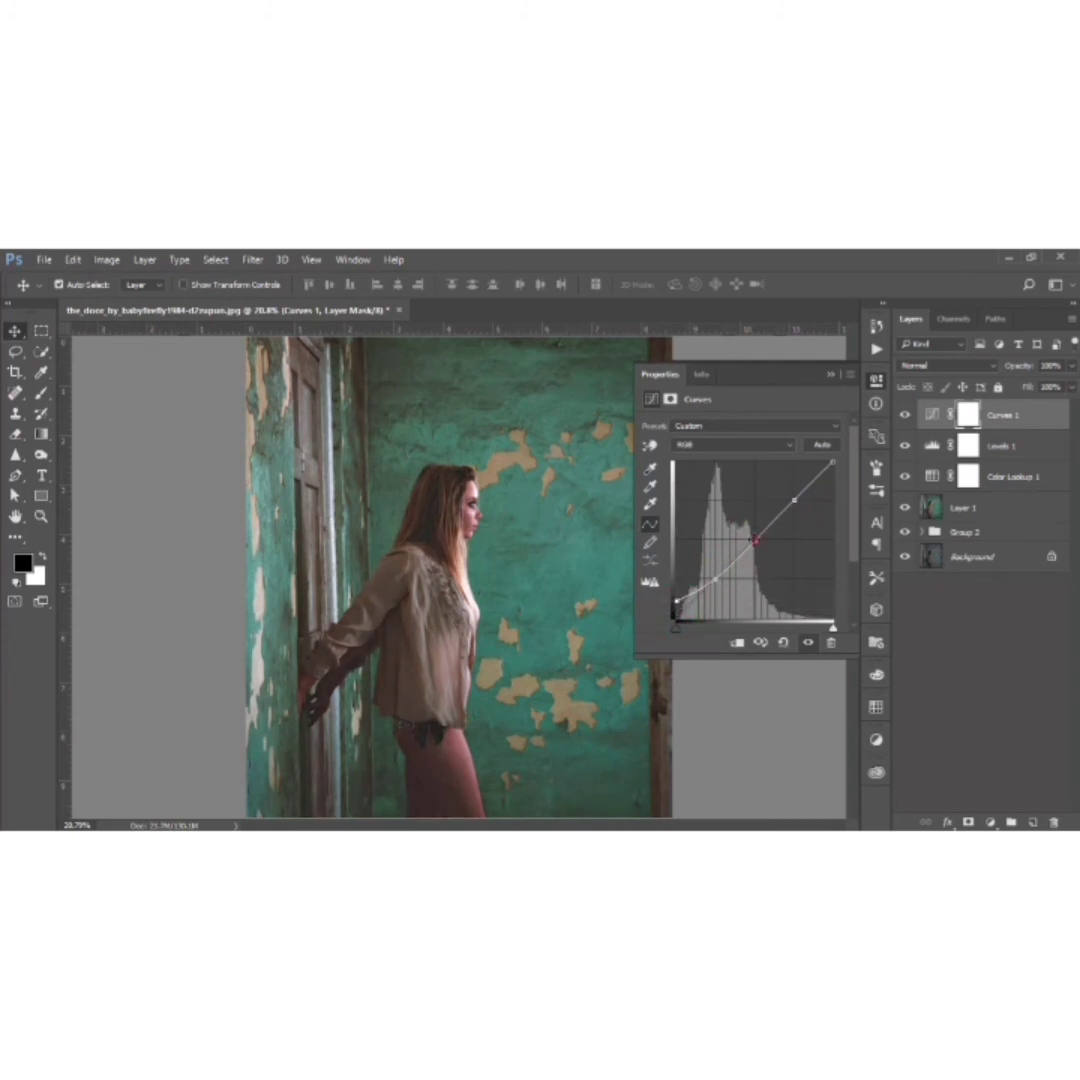
click(755, 540)
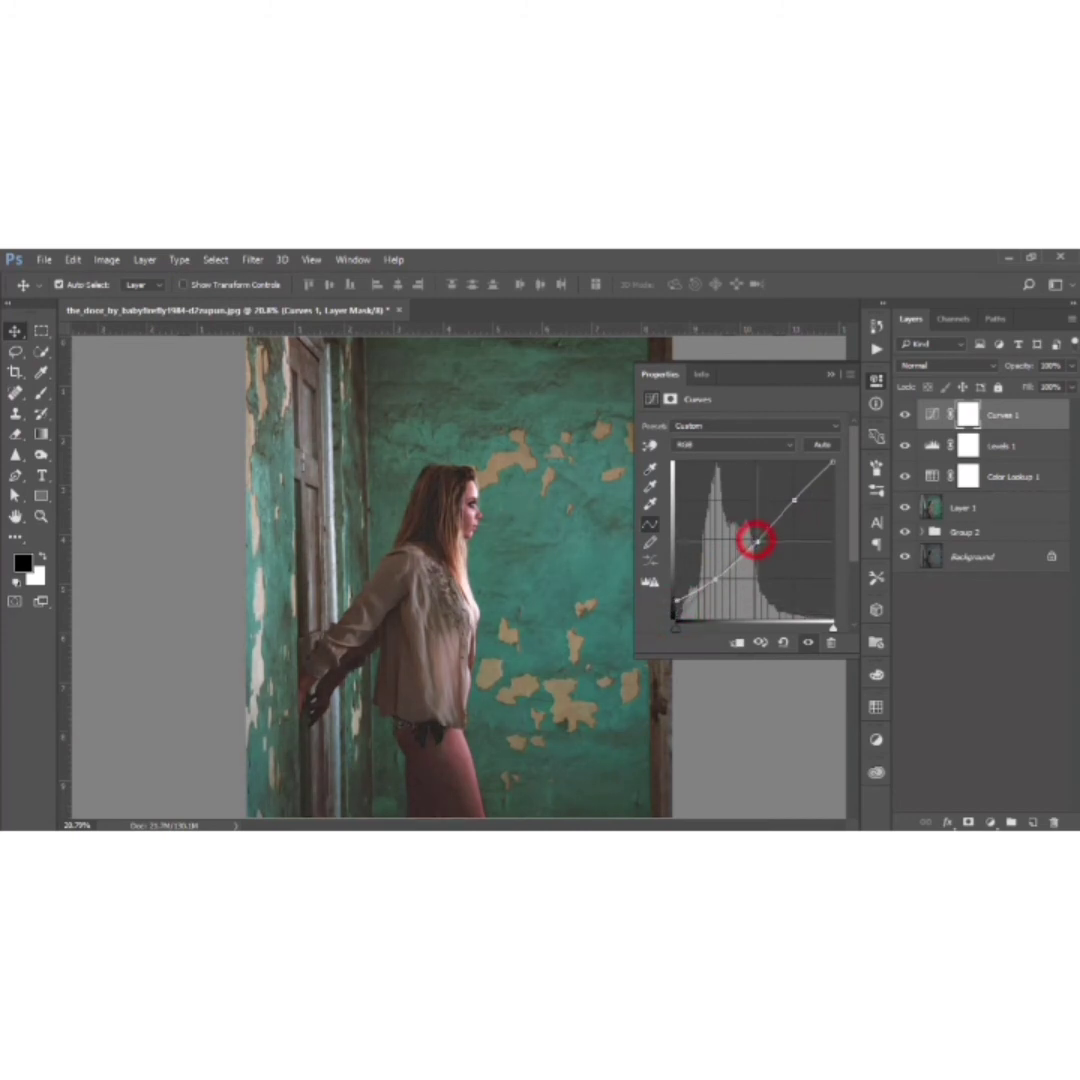
click(829, 376)
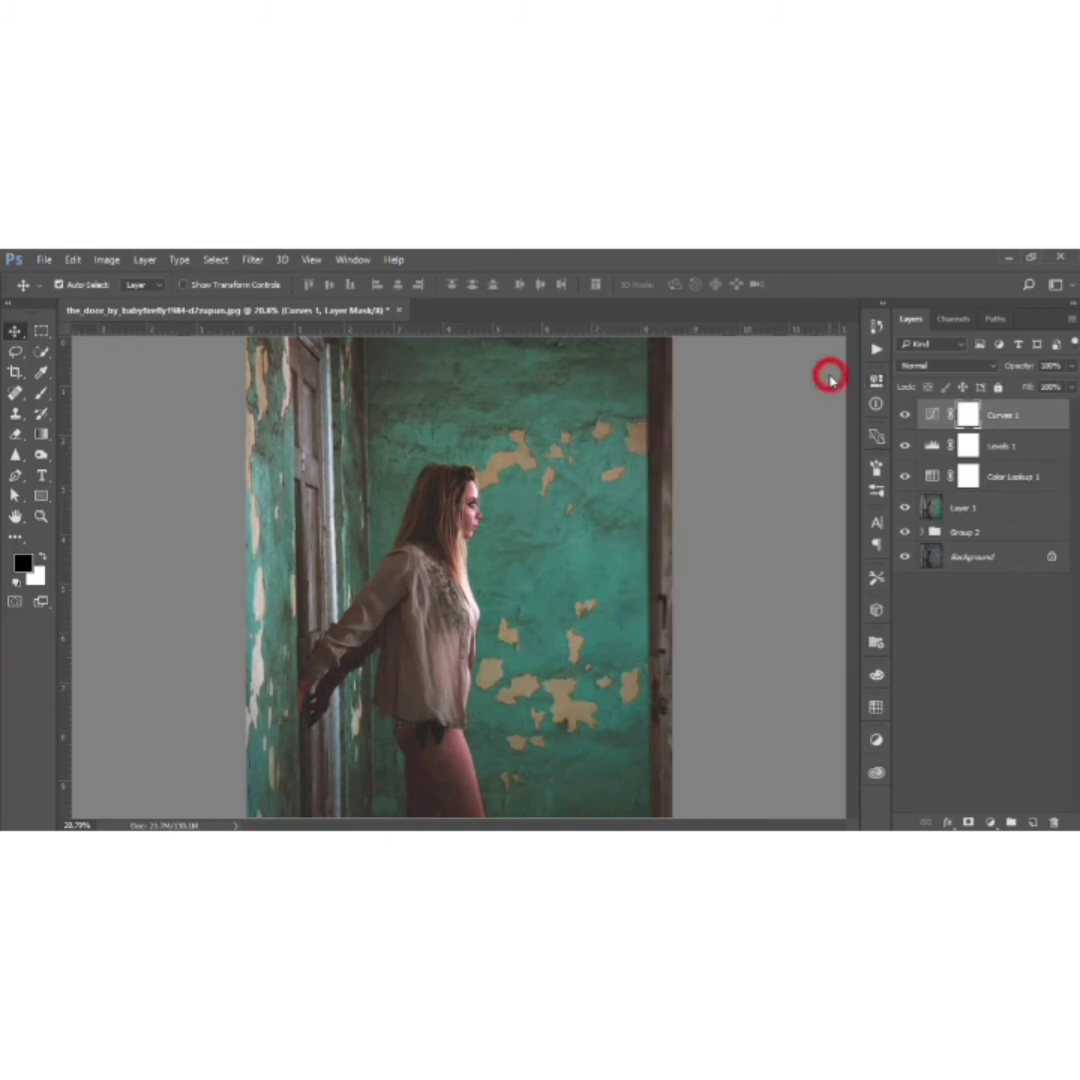
click(991, 822)
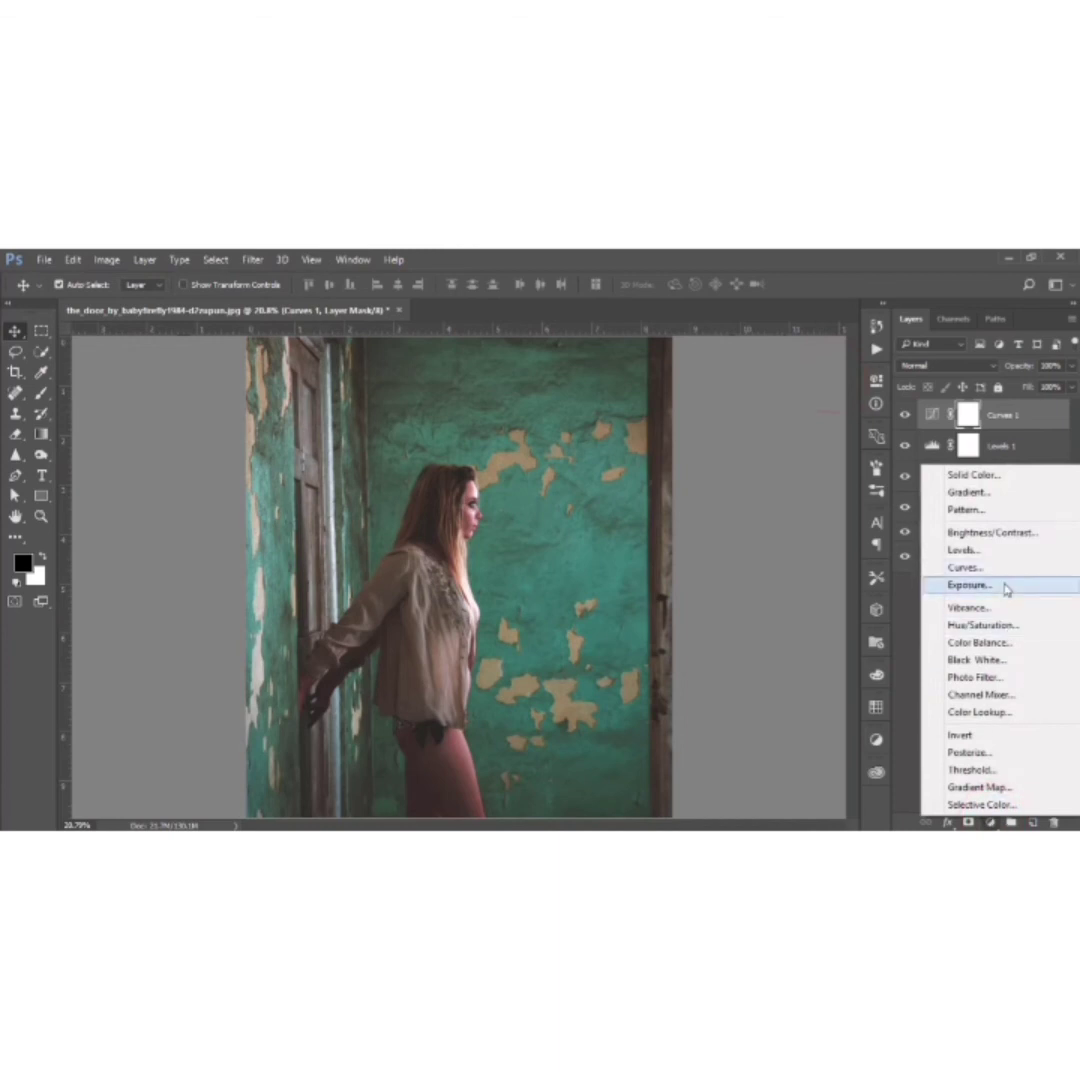
Step: Add a Hue/Saturation layer with saturation set to −22
click(1000, 625)
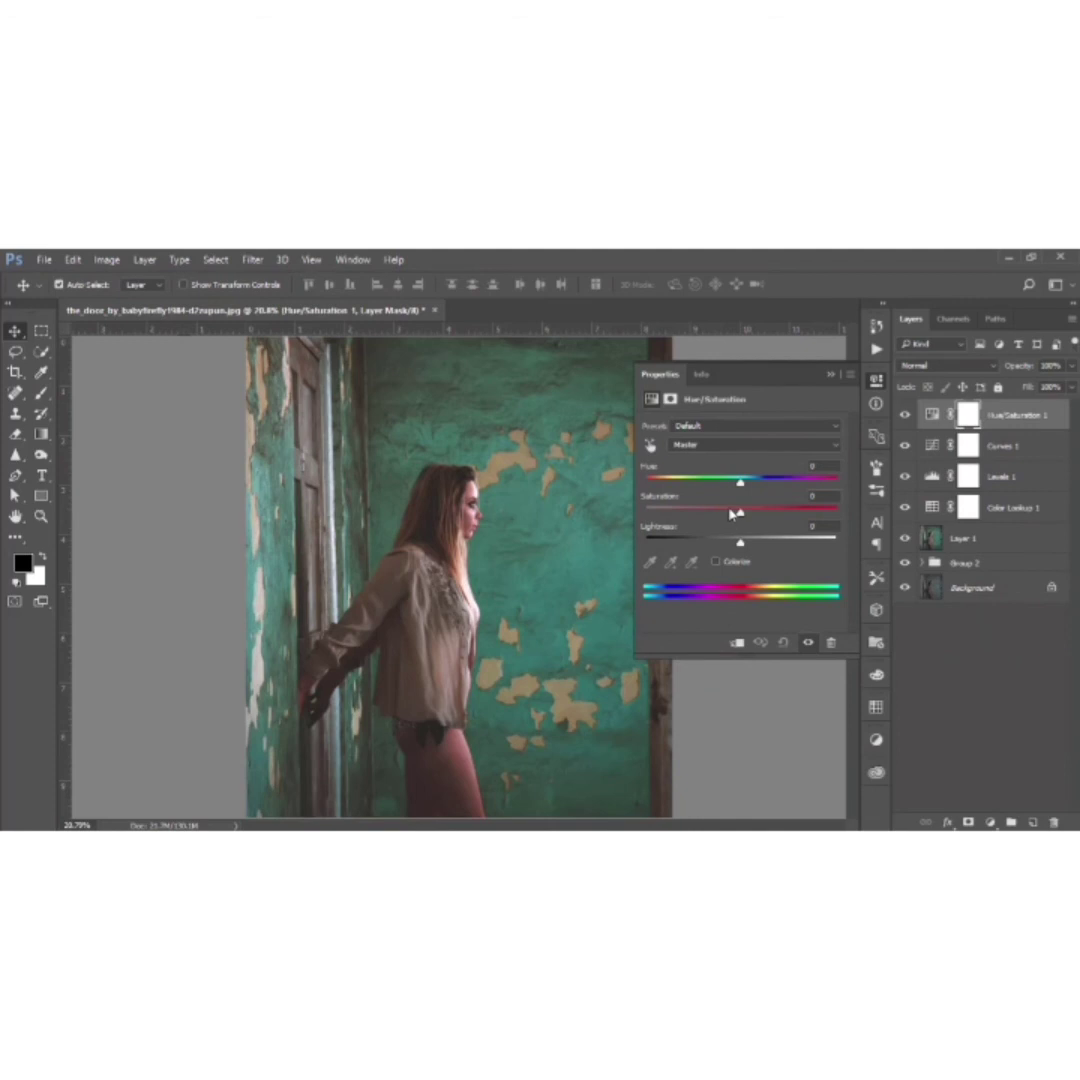
drag(733, 513, 720, 513)
click(829, 378)
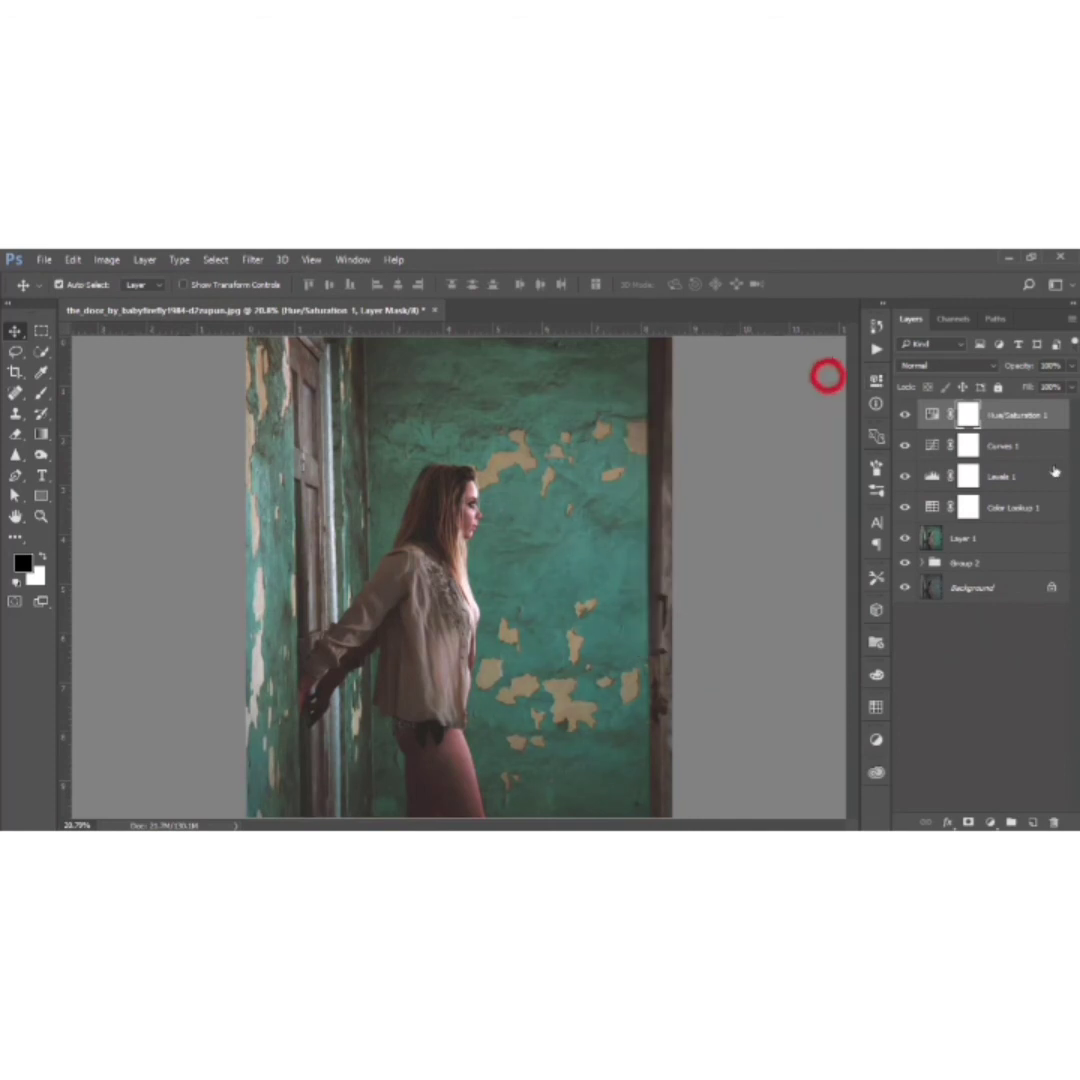
Step: Group the adjustment layers down to Layer 1 into Group 3 and stamp a merged Layer 2 on top
shift+click(1035, 540)
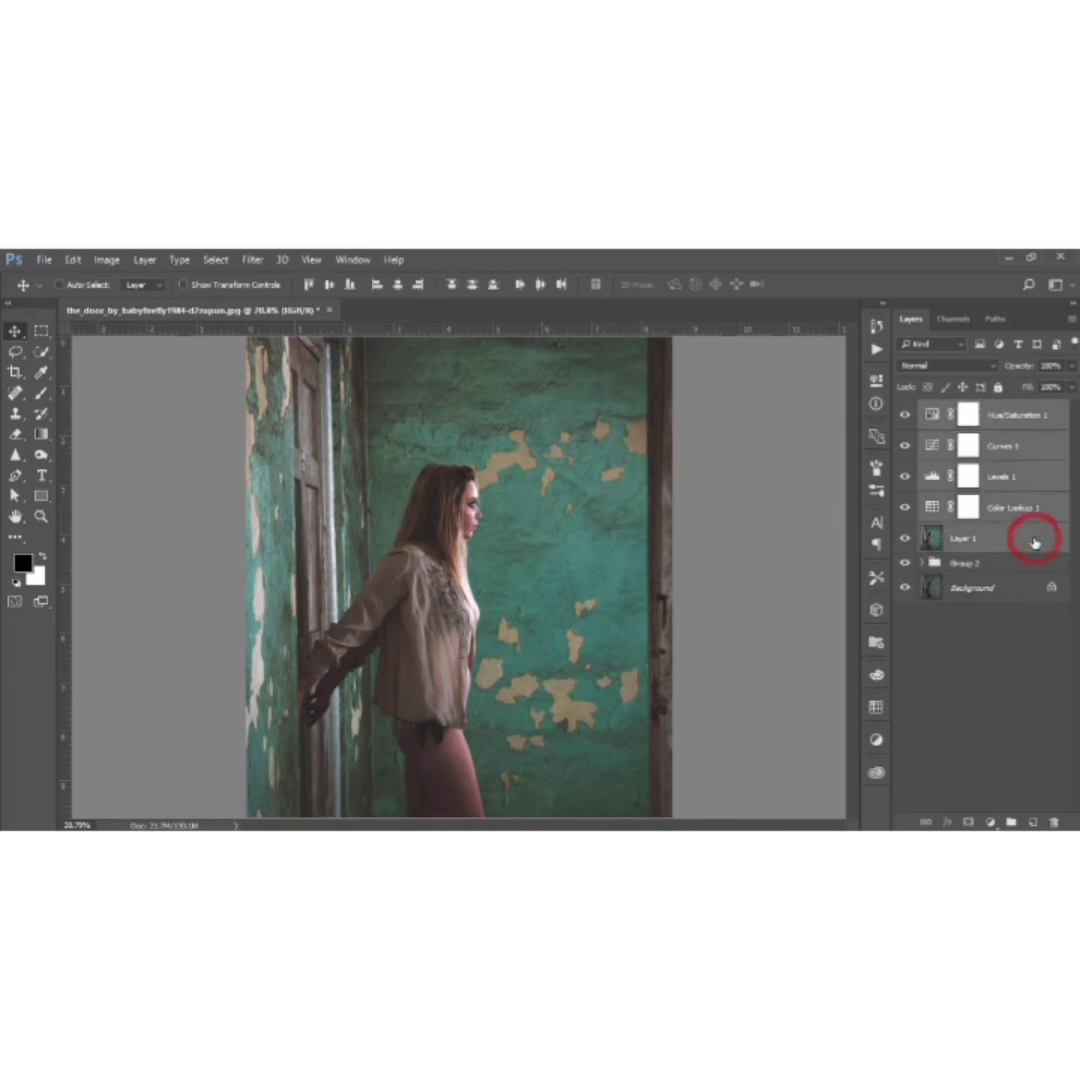
key(ctrl+g)
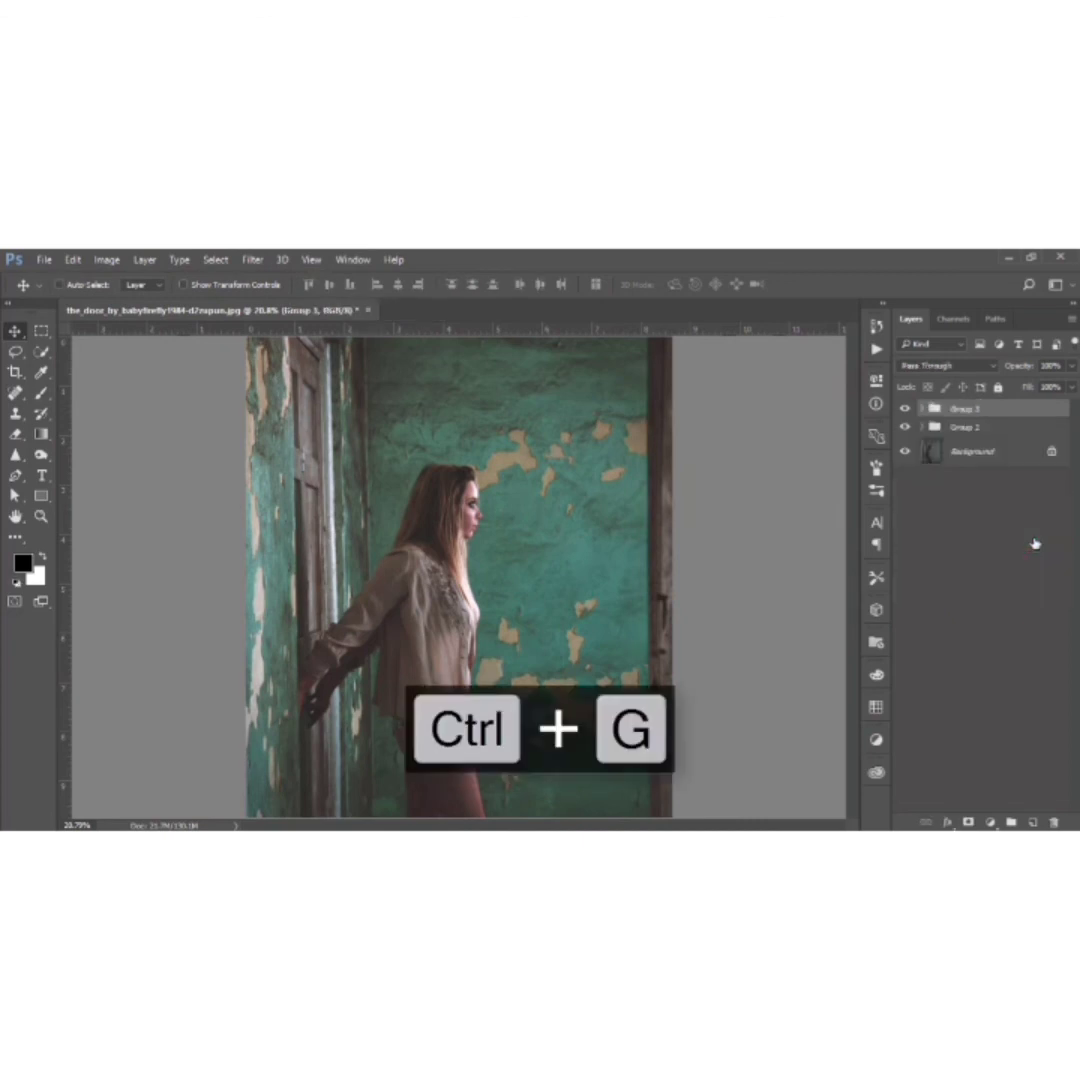
key(ctrl+shift+alt+e)
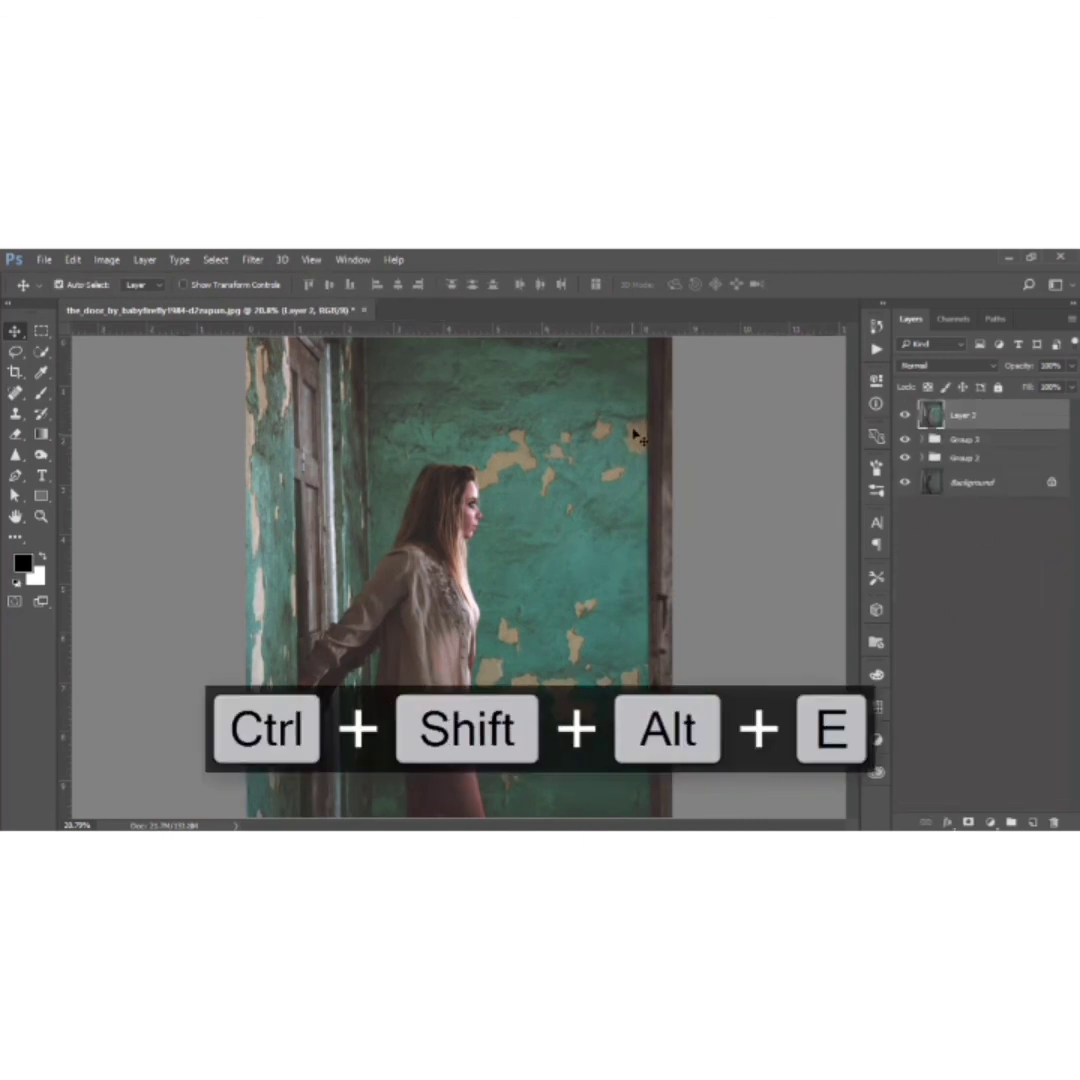
click(251, 260)
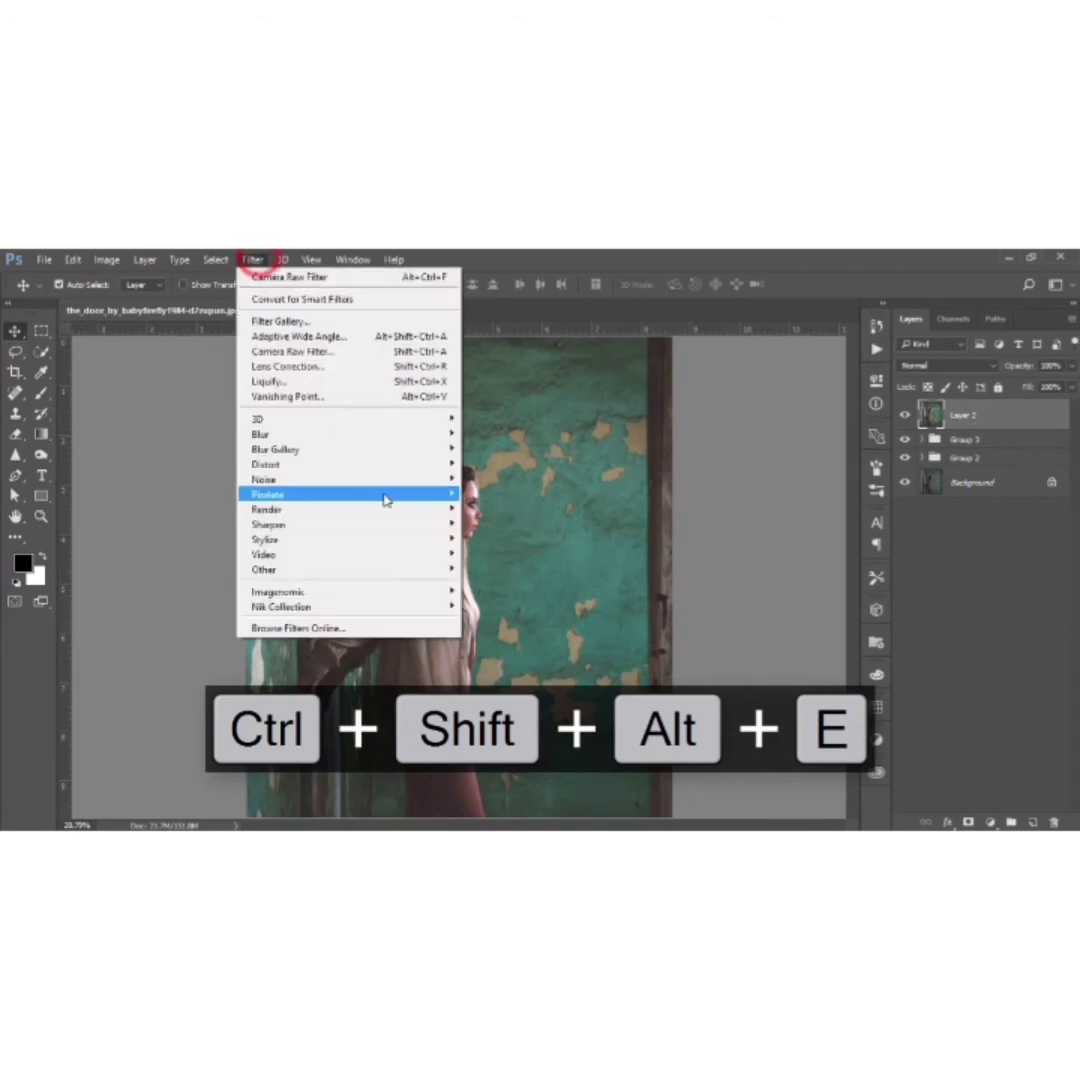
Step: Run Color Efex Pro 4 Cross Processing with method C04 at 33% strength, returning it as a new layer
mouse_move(418, 613)
click(494, 620)
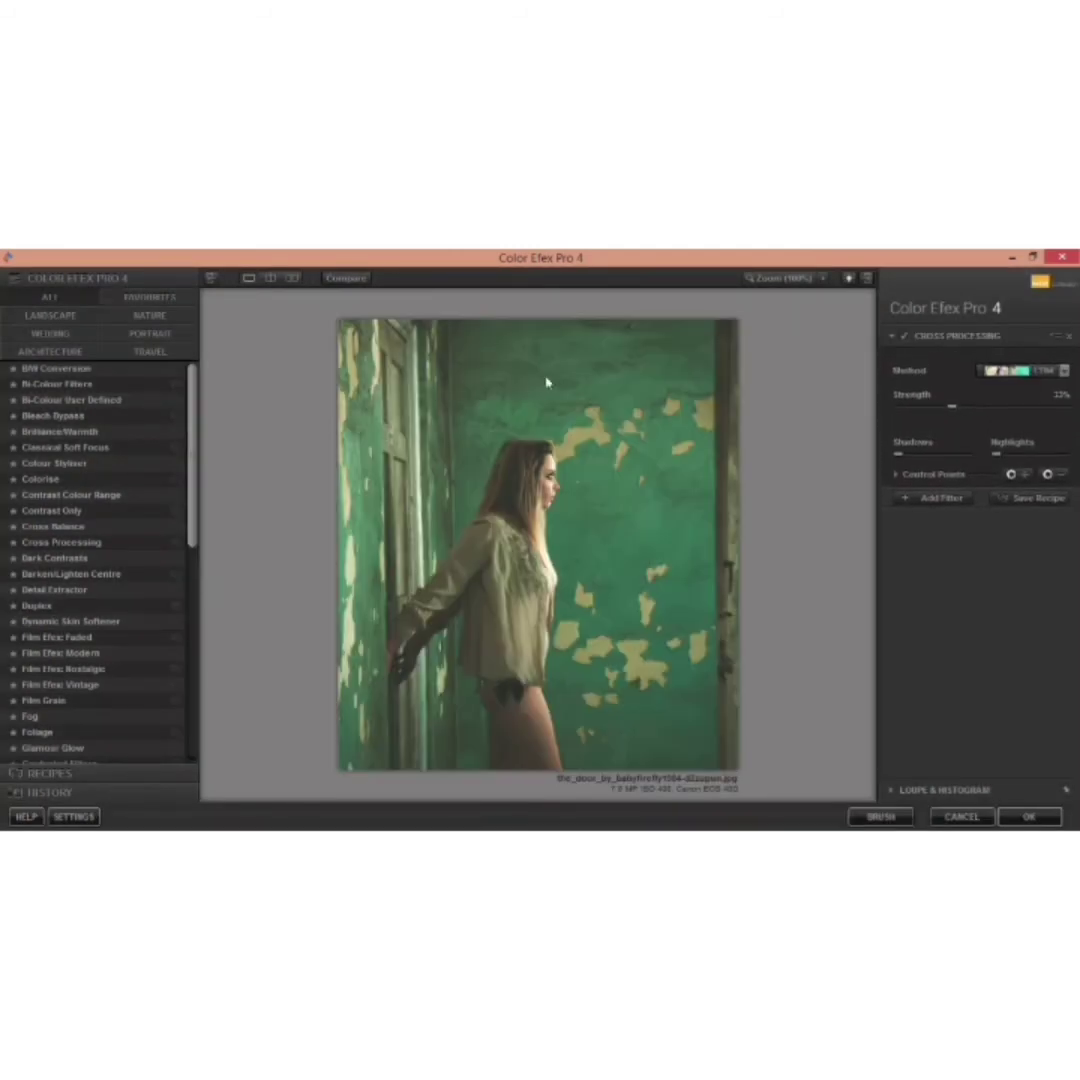
click(84, 544)
click(1063, 370)
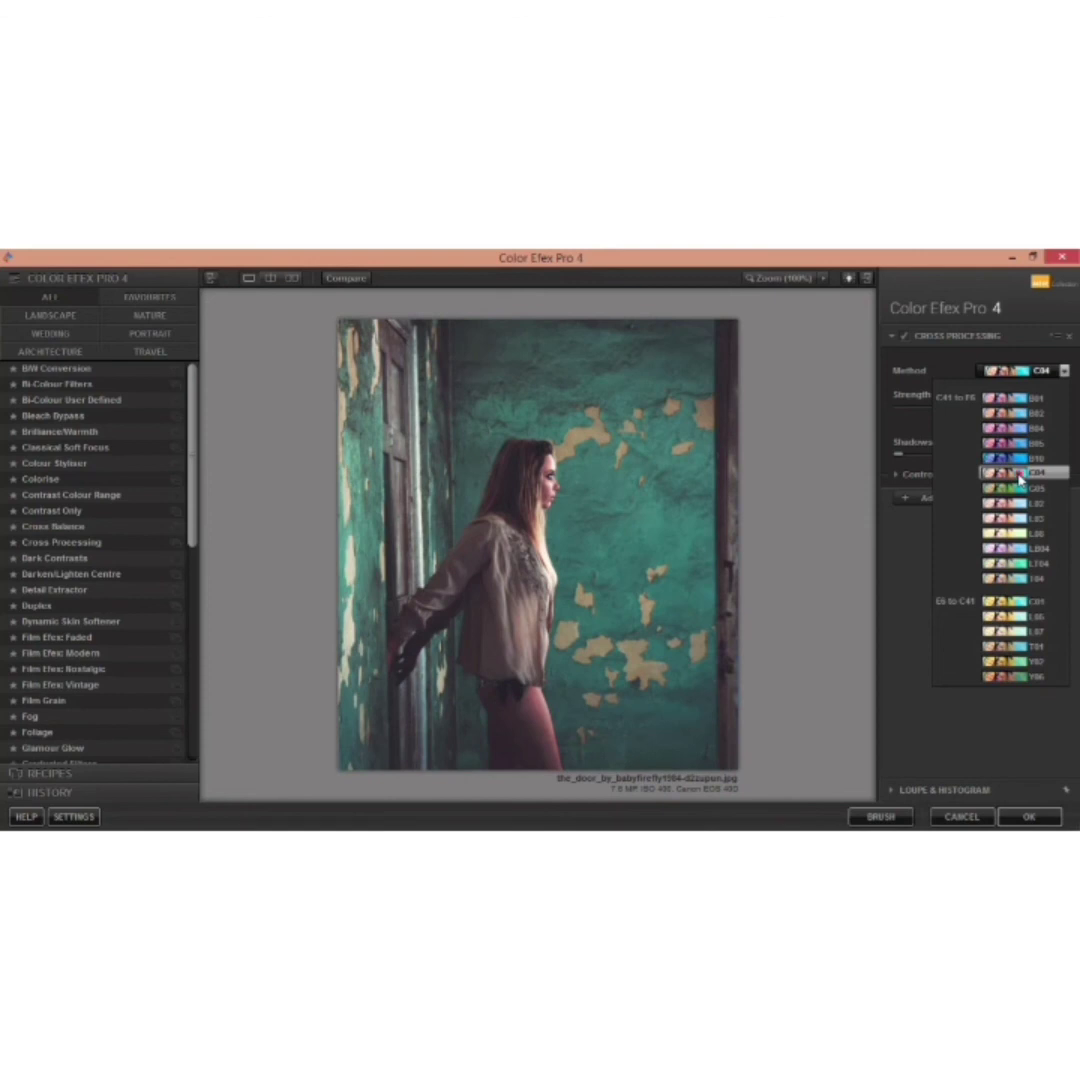
click(1020, 474)
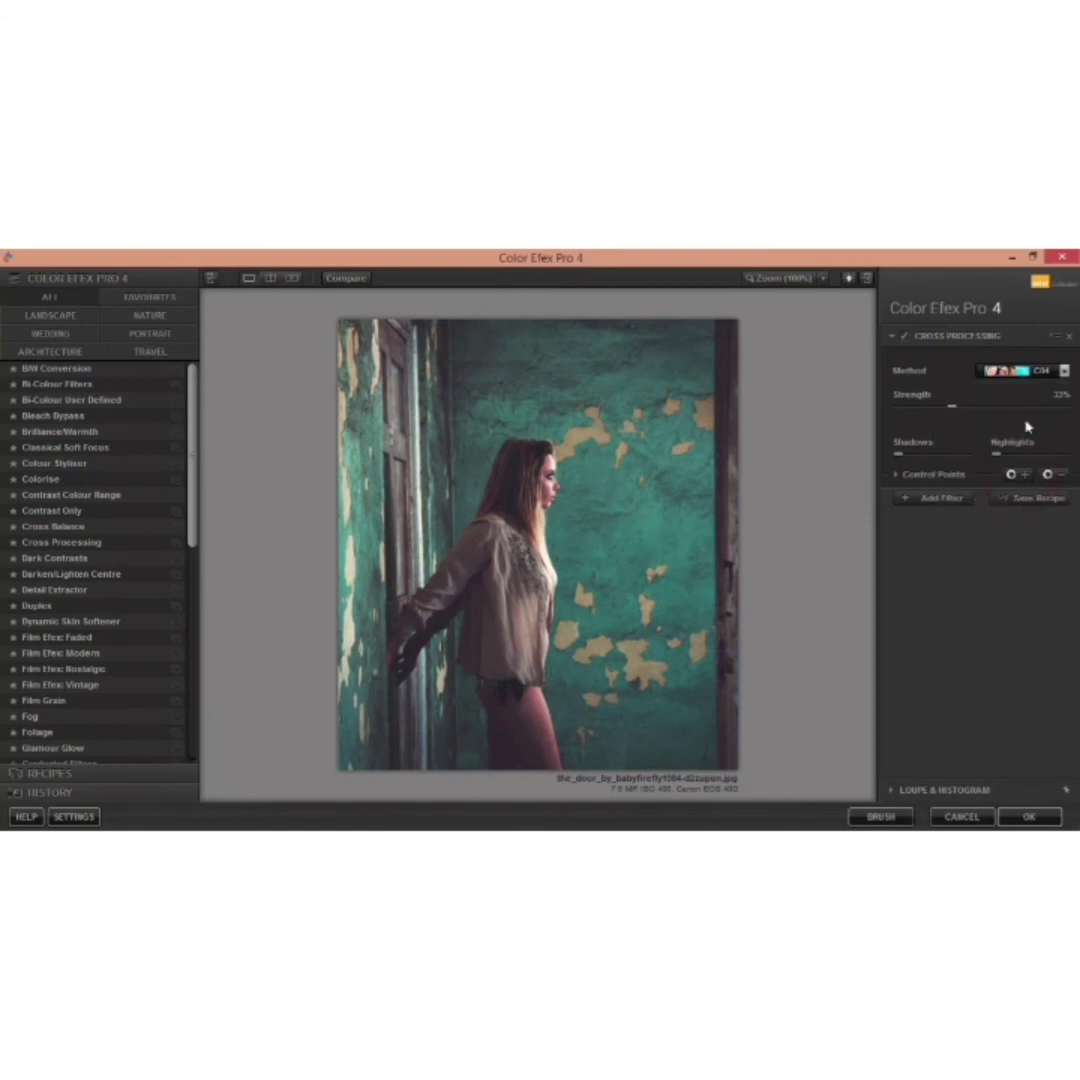
click(1064, 372)
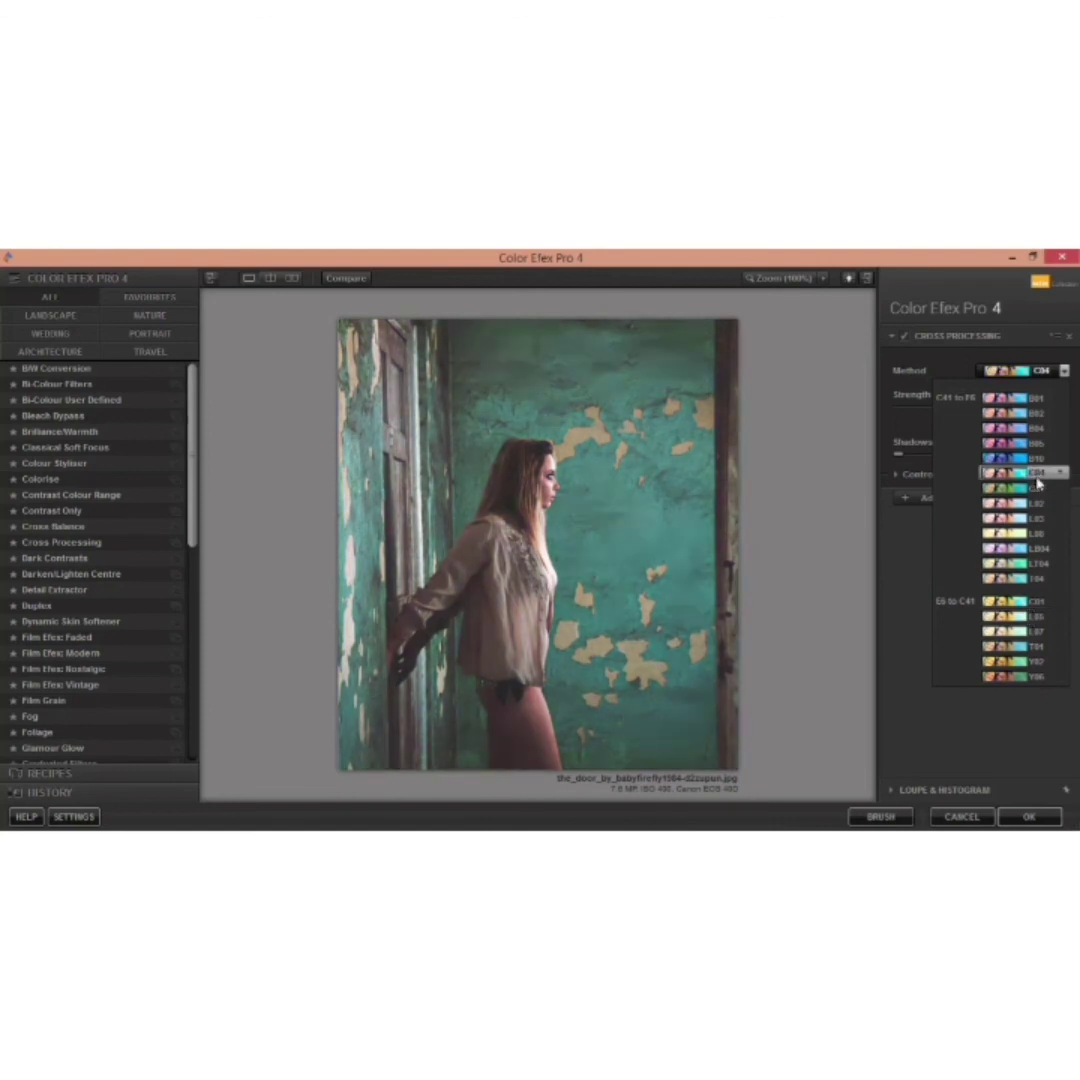
click(1038, 472)
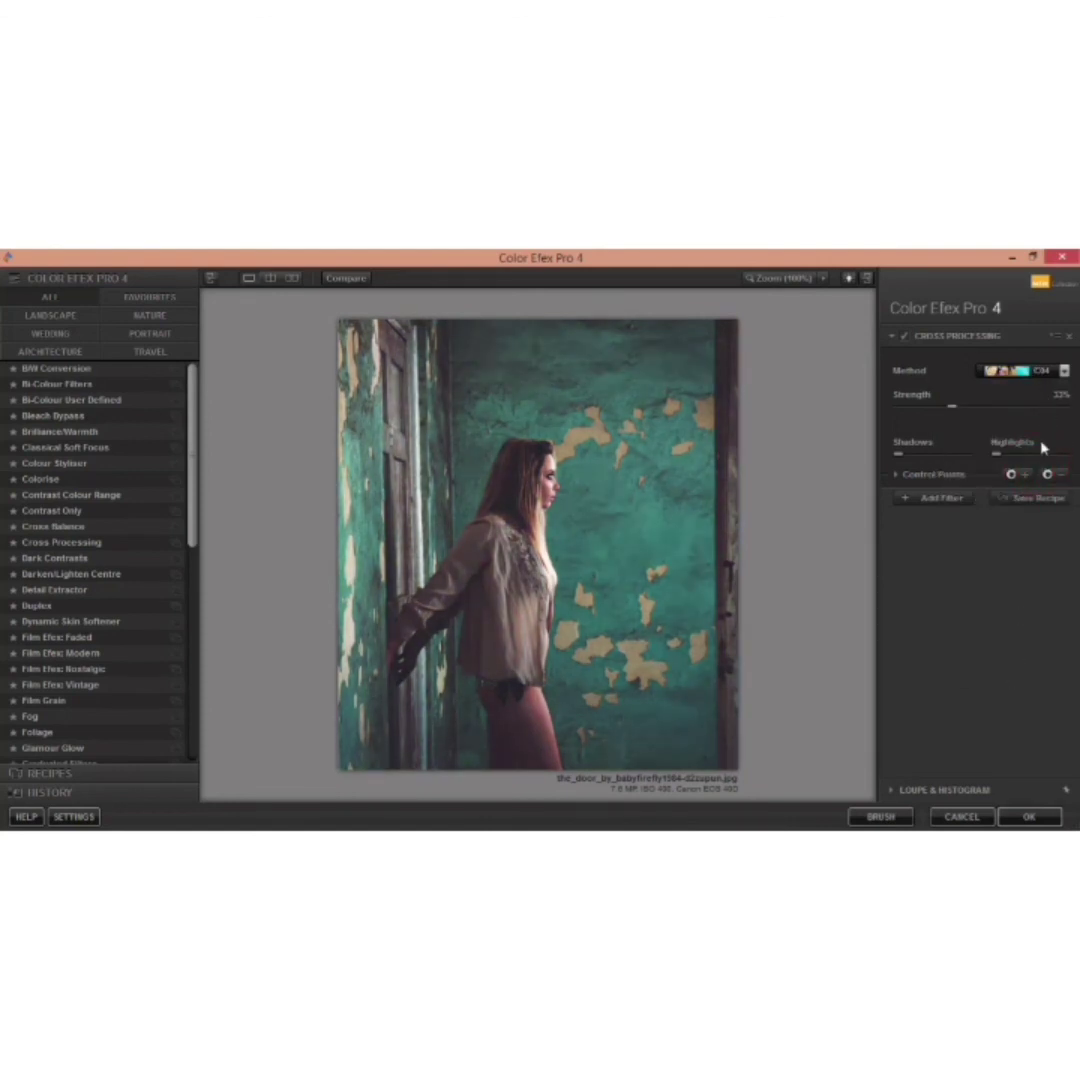
click(1044, 815)
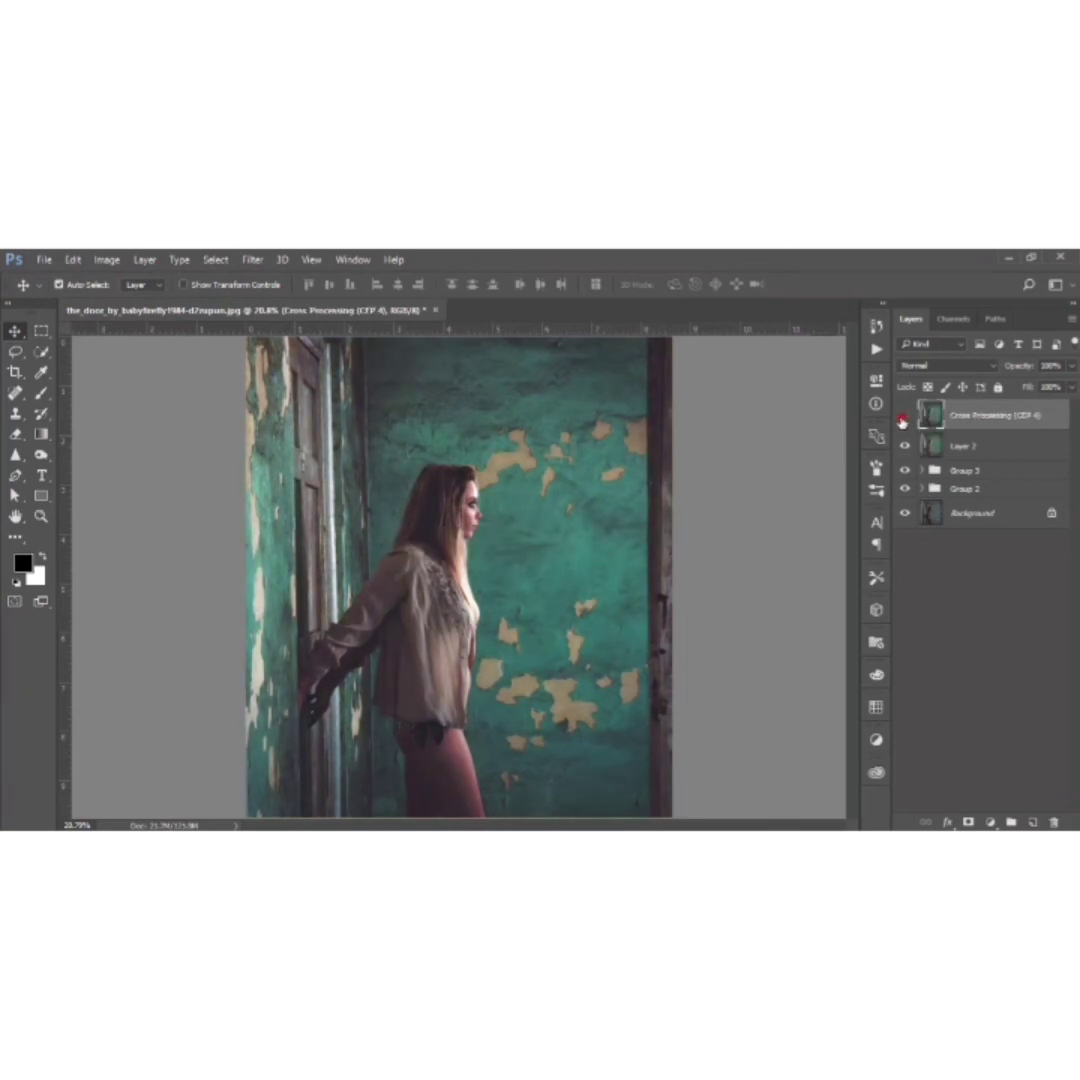
Step: Group Layer 2 and the Cross Processing layer into Group 4, then stamp a merged layer on top
click(995, 447)
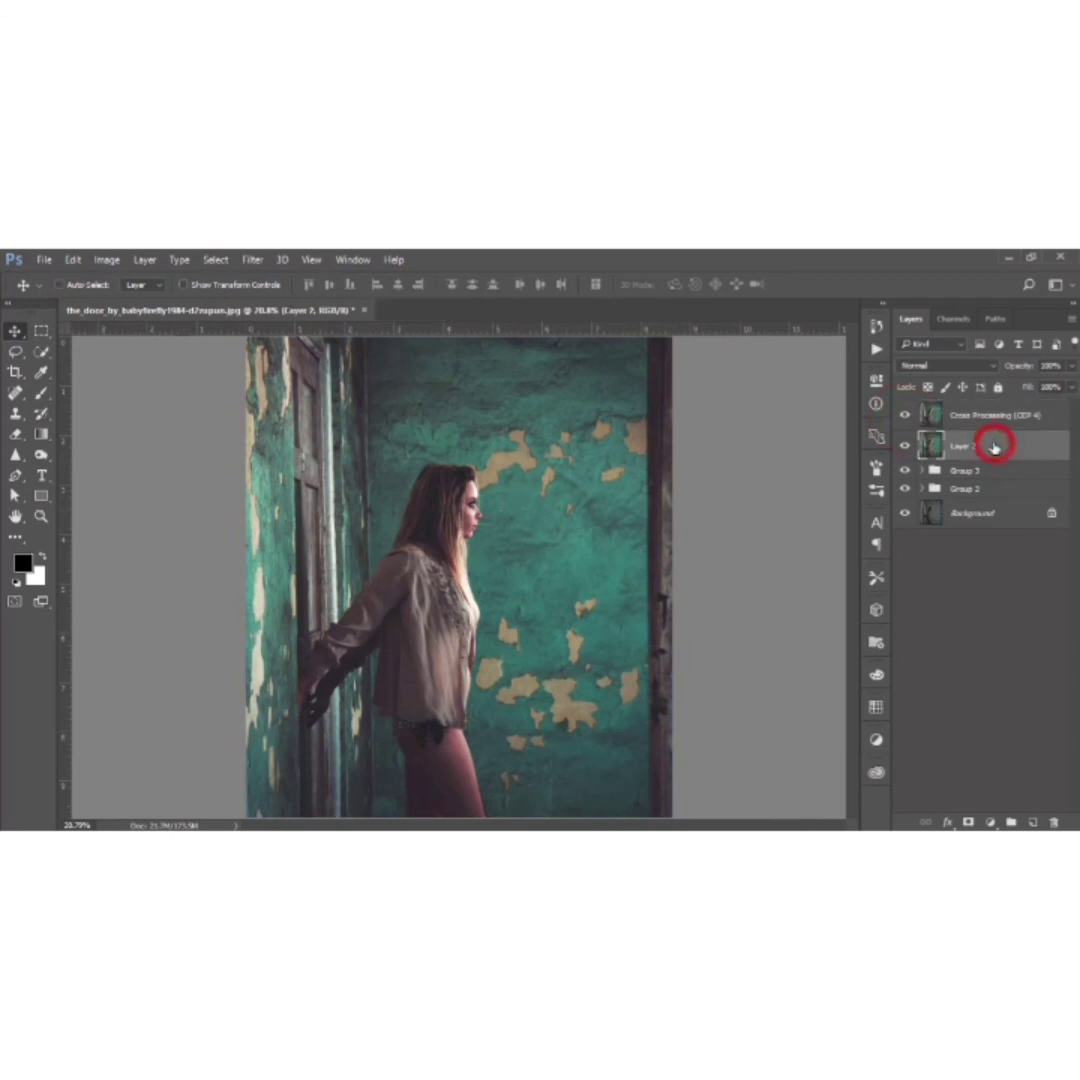
shift+click(1010, 414)
key(ctrl+g)
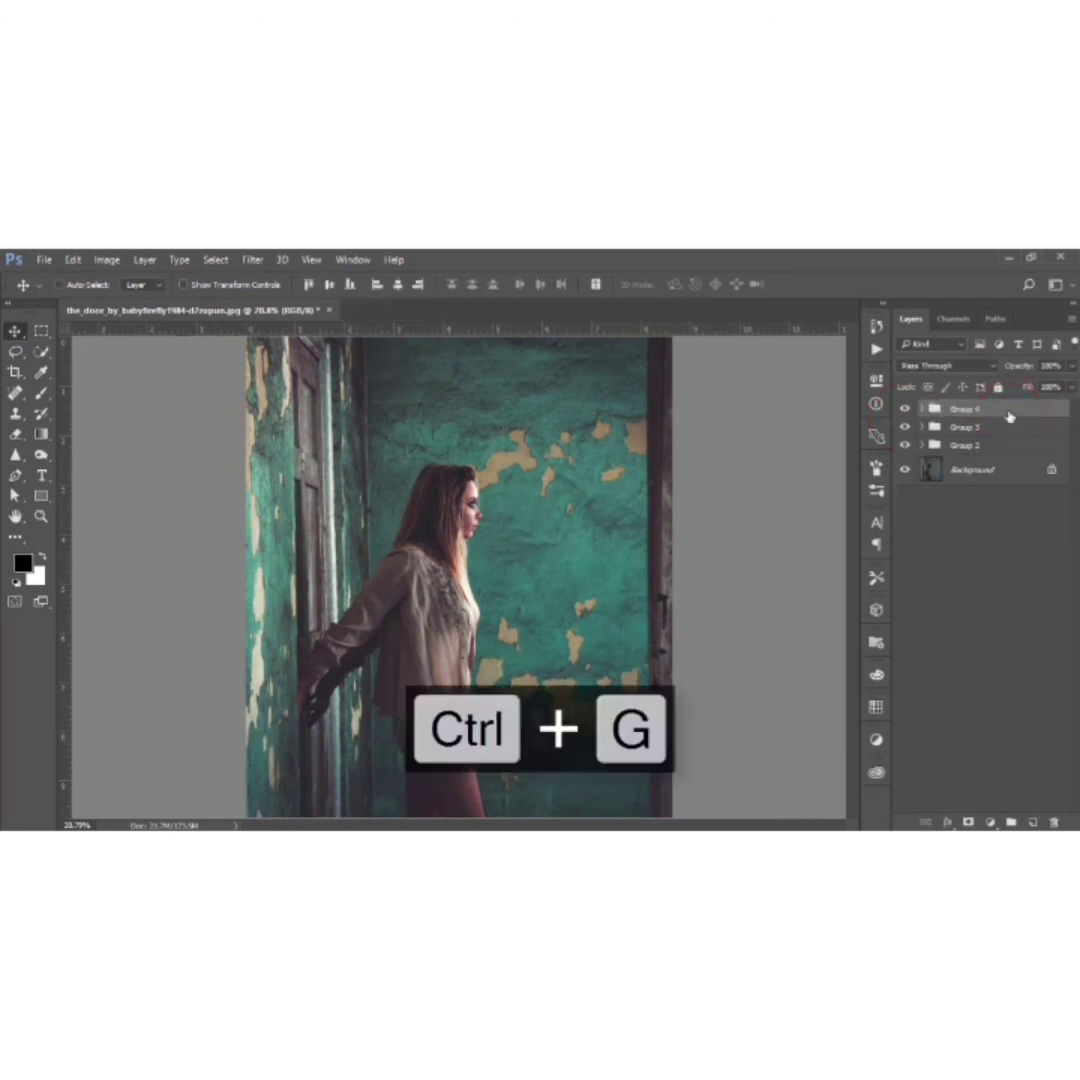
key(ctrl+shift+alt+e)
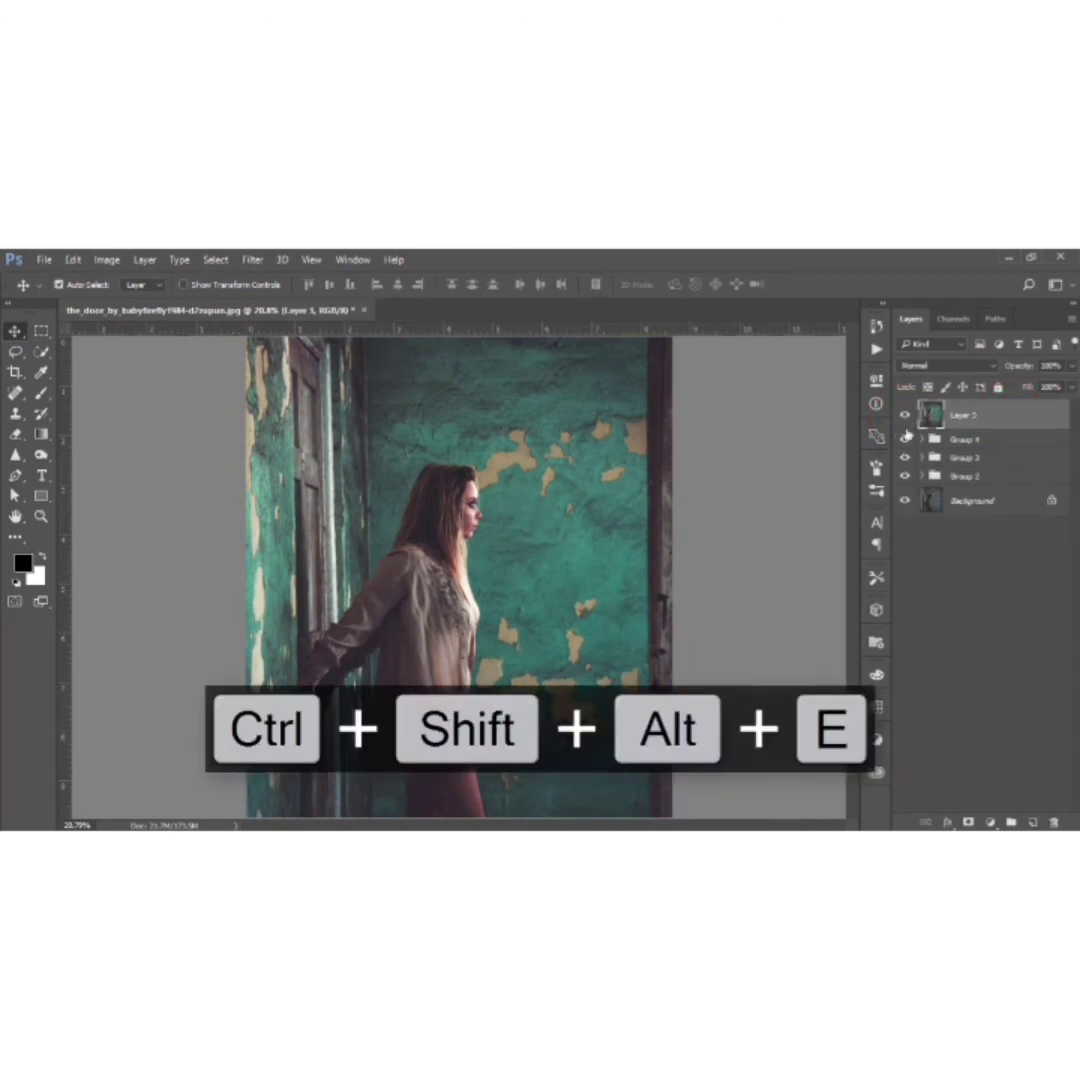
Step: Hide Groups 2, 3 and 4, then toggle the stamped layer off and on to compare
click(906, 440)
click(905, 457)
click(904, 475)
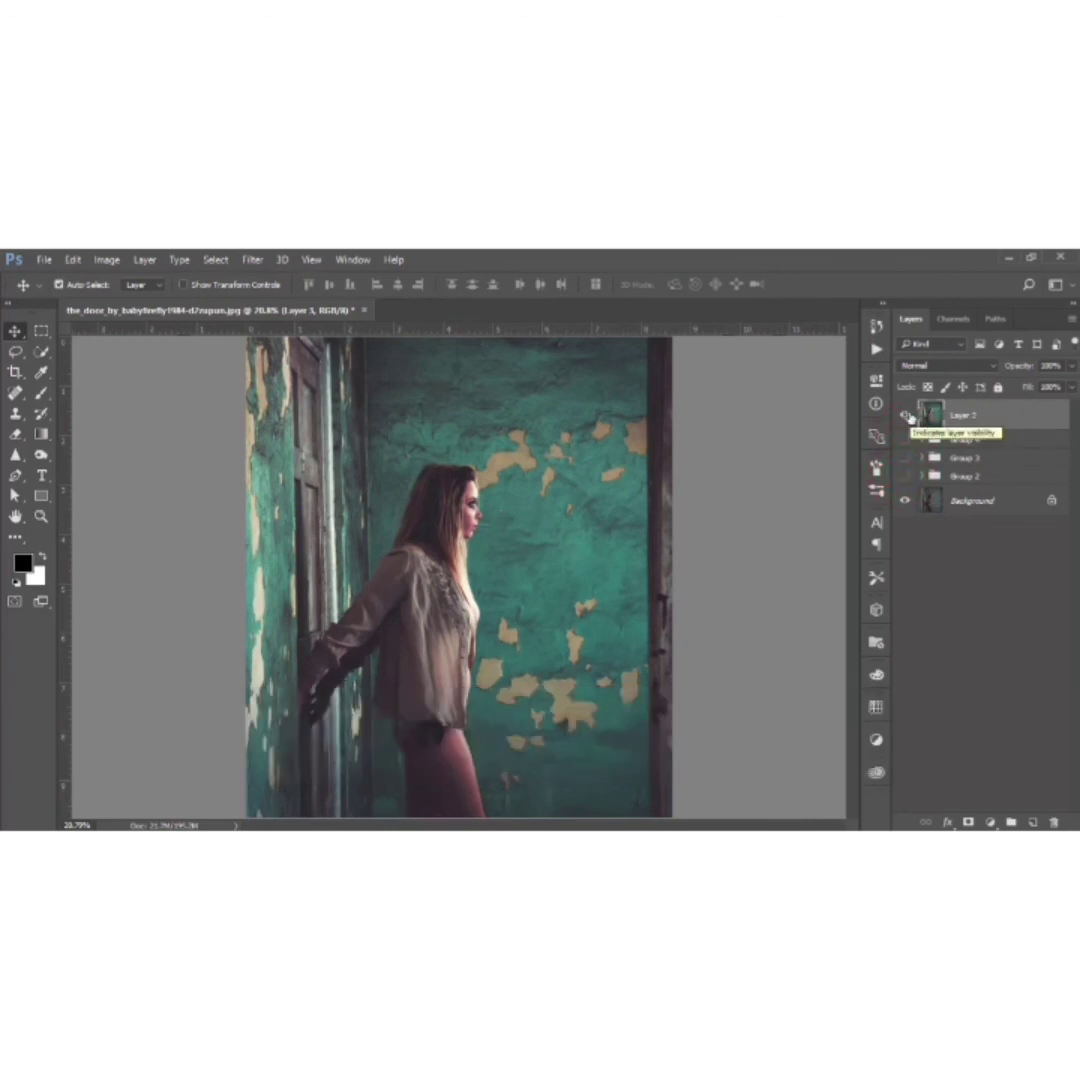
click(906, 415)
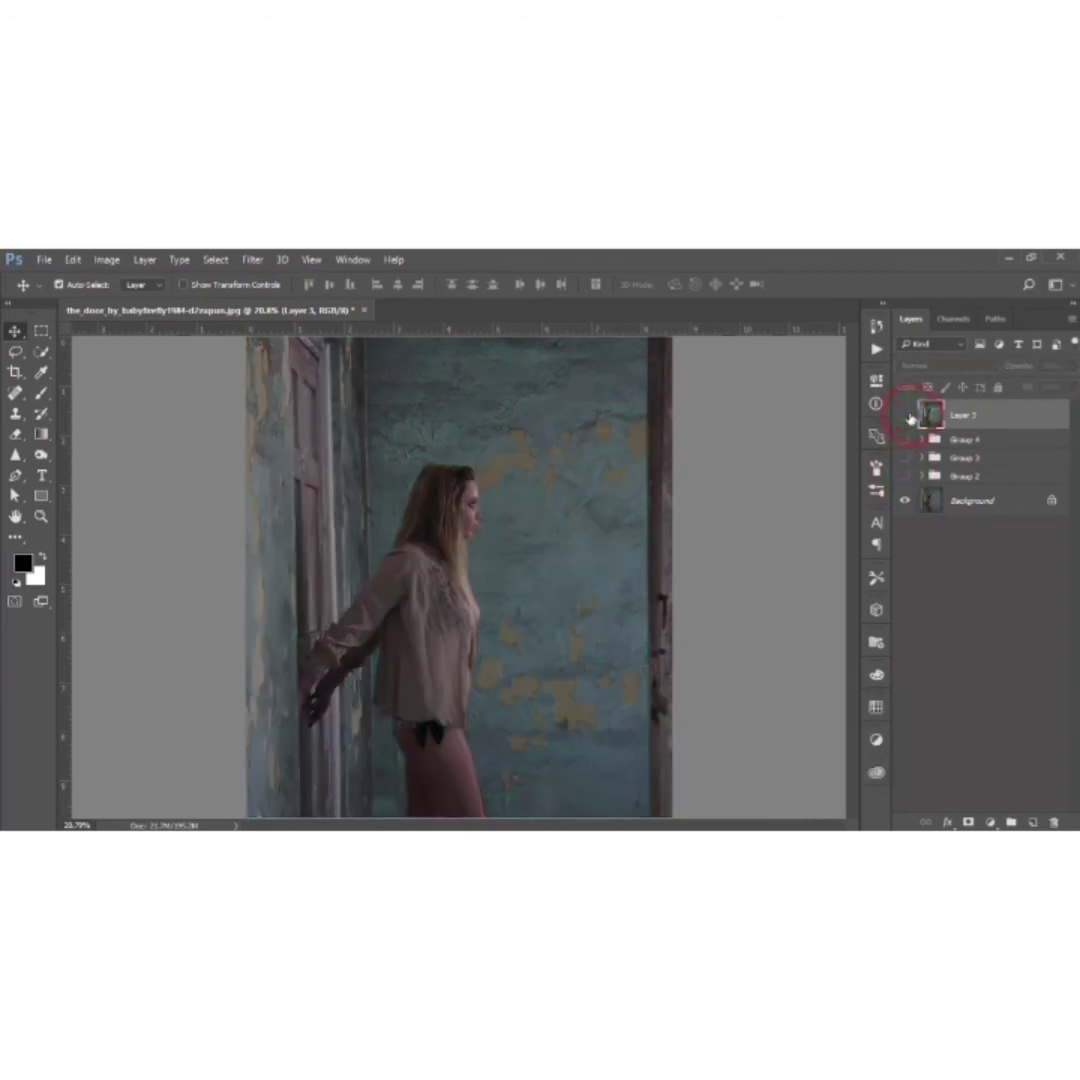
click(906, 415)
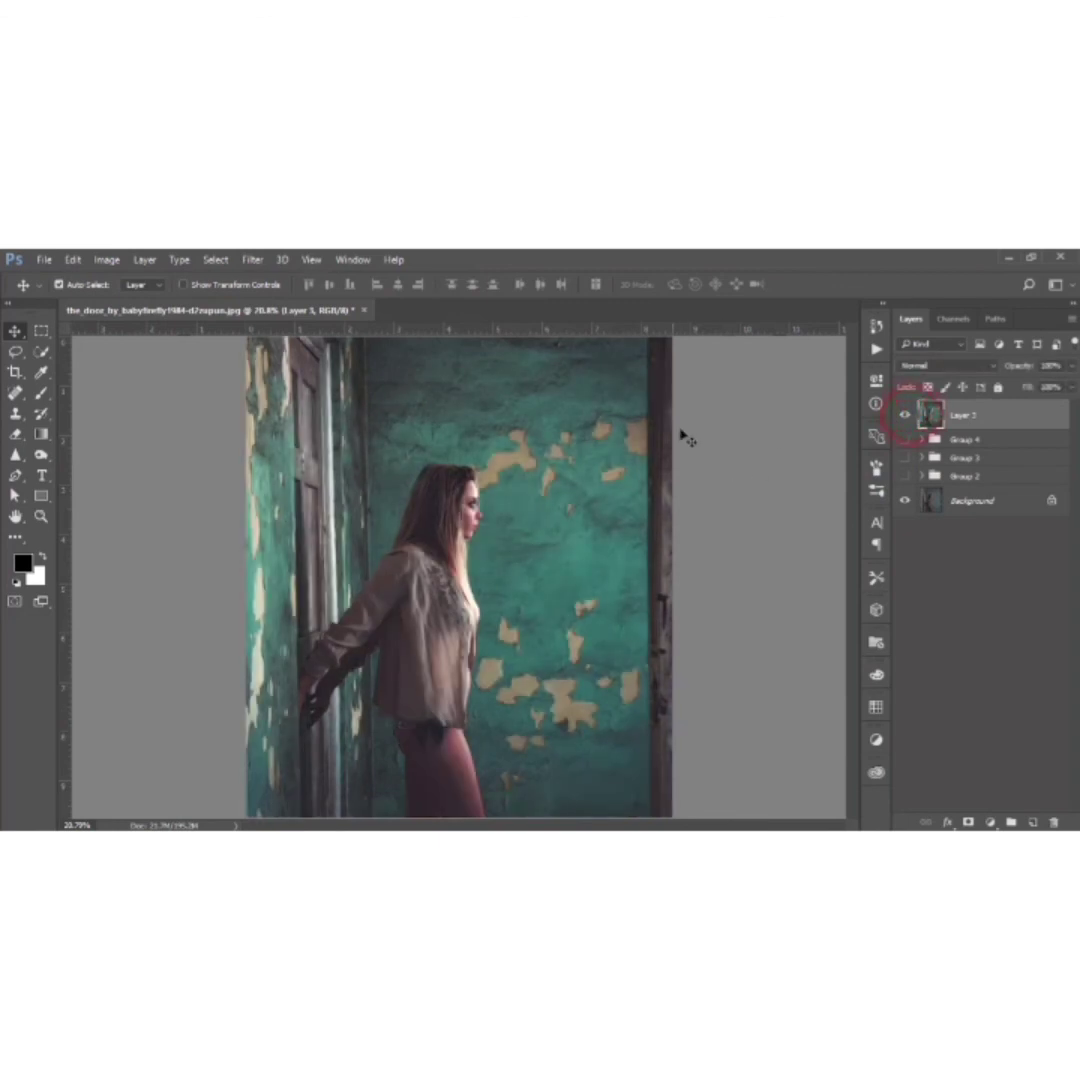